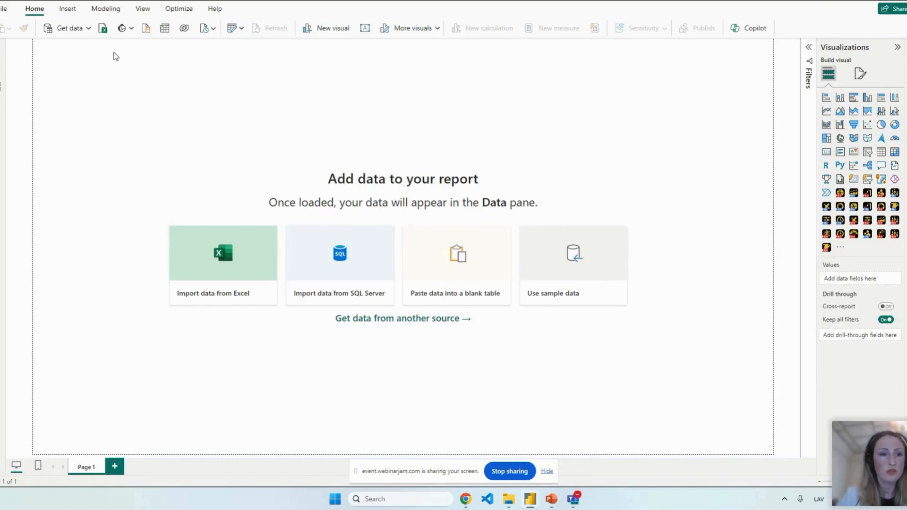
# Import the Excel workbook Marketing_Campaign_Analysis_Dataset.xlsx from the onyx_june2024 folder as the report's data source
pyautogui.click(103, 28)
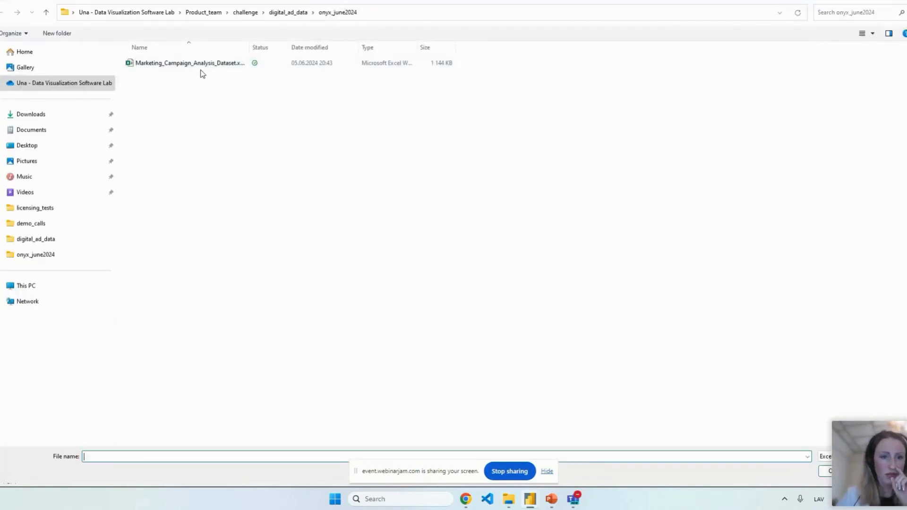
pyautogui.click(201, 68)
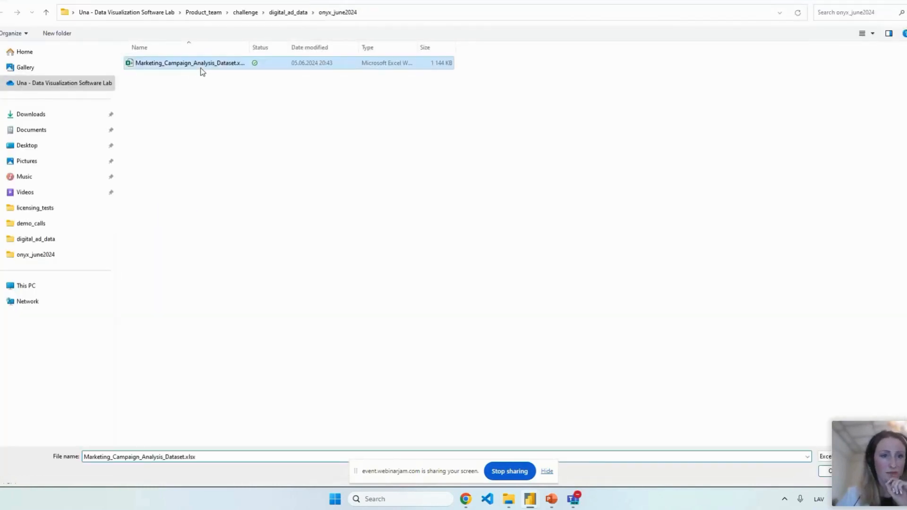
pyautogui.click(824, 471)
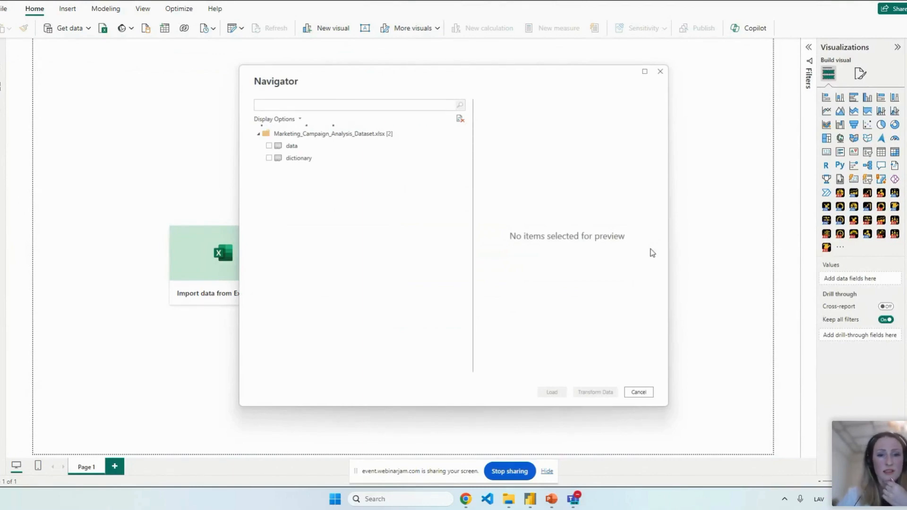
# Select the data sheet from the workbook, widen the preview, and open the sheet for transformation in Power Query
pyautogui.click(269, 146)
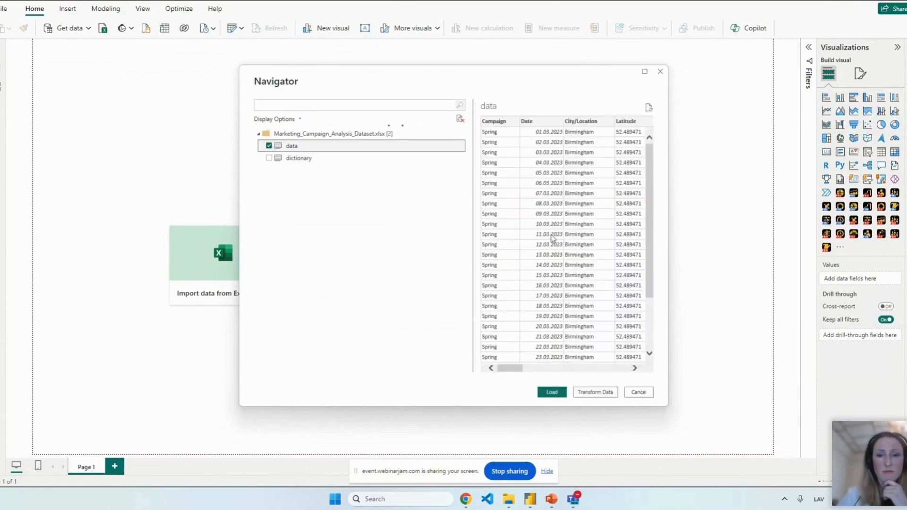
pyautogui.moveTo(667, 285); pyautogui.dragTo(727, 286)
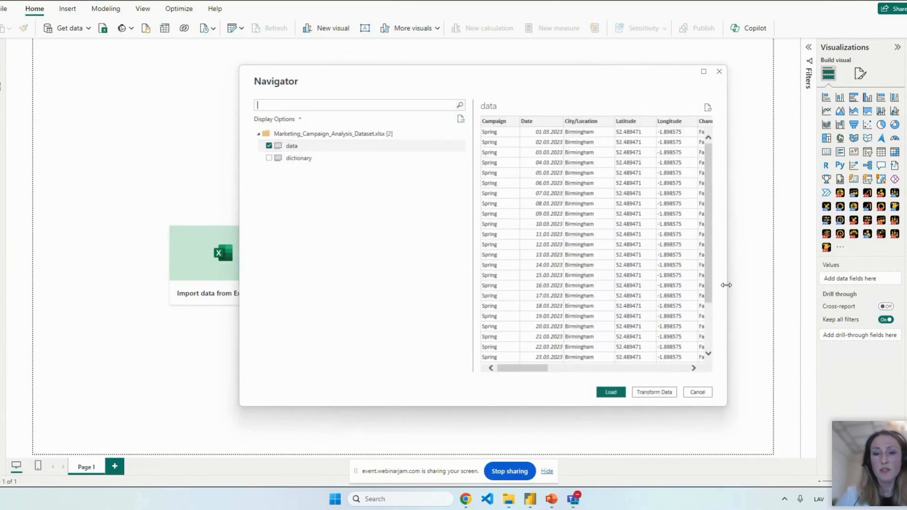
pyautogui.moveTo(578, 80); pyautogui.dragTo(528, 77)
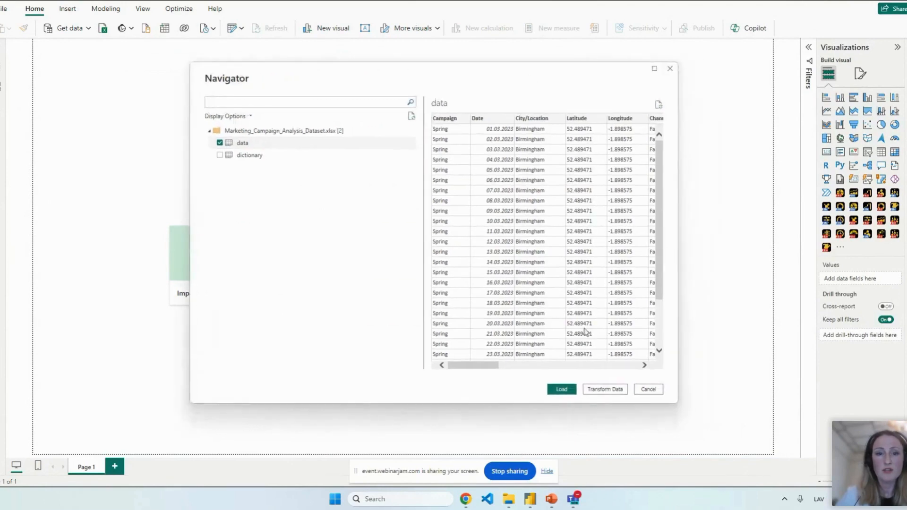
pyautogui.click(599, 395)
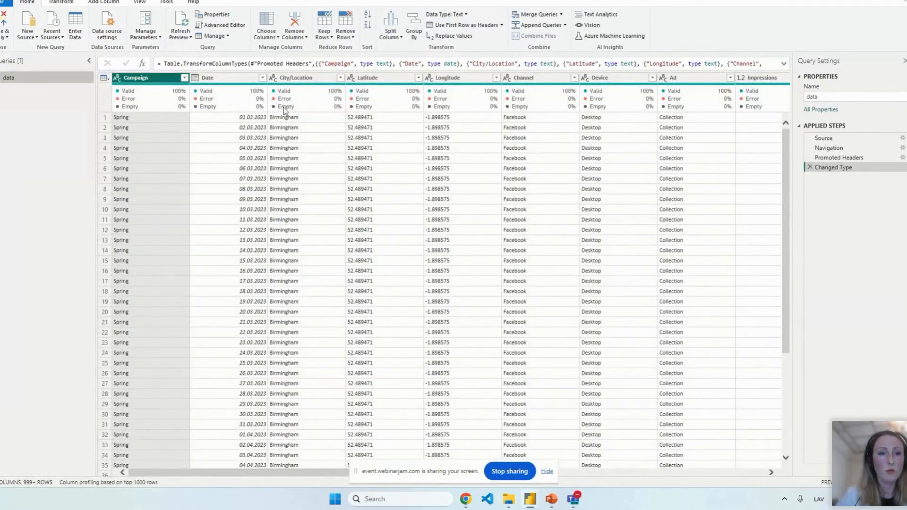
# Examine the Campaign column's statistics and value distribution using Column profile, and turn the profile back off
pyautogui.click(151, 4)
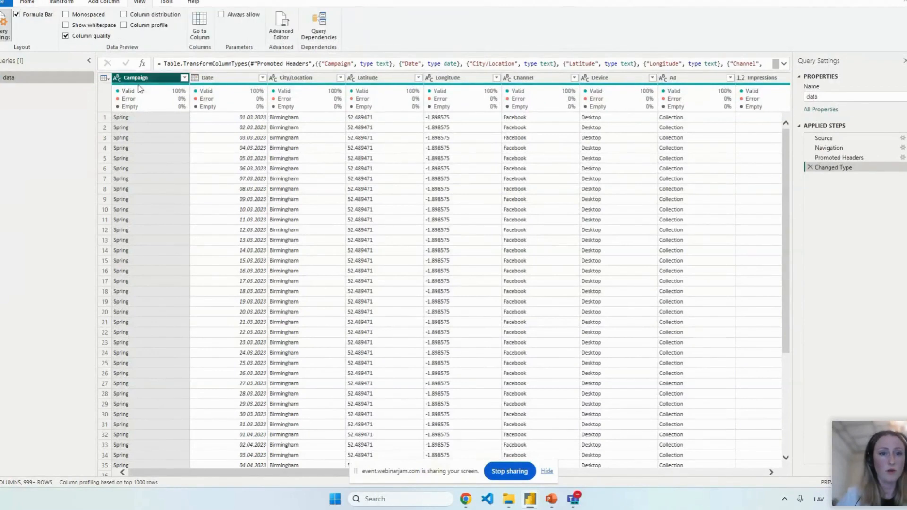
pyautogui.moveTo(319, 476); pyautogui.dragTo(293, 472)
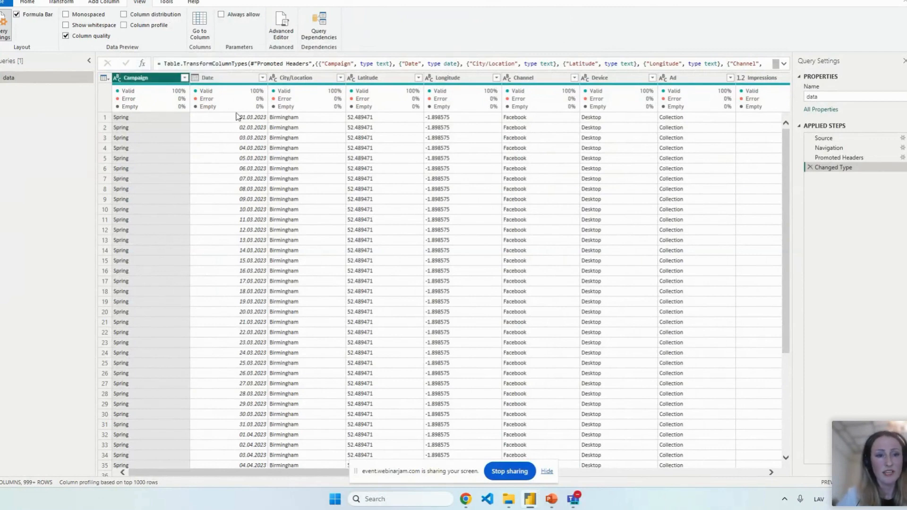
pyautogui.click(124, 25)
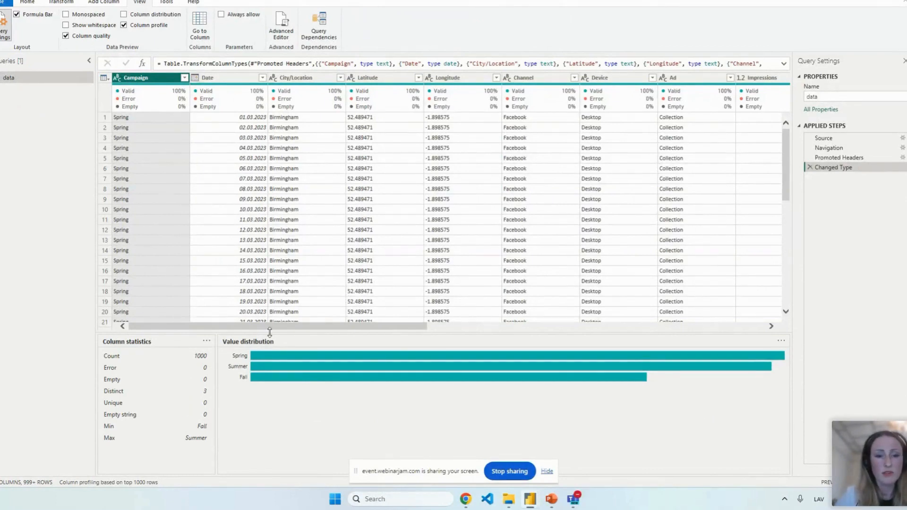
pyautogui.moveTo(269, 332); pyautogui.dragTo(269, 372)
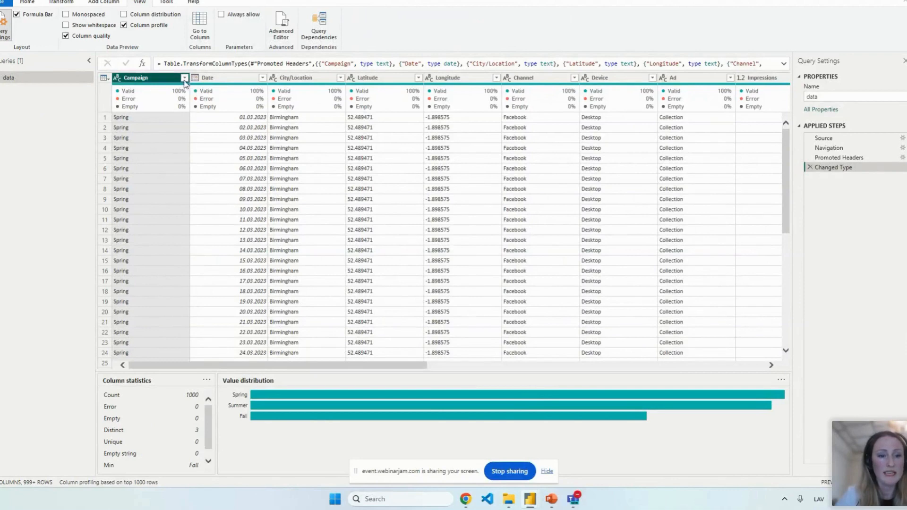
pyautogui.click(125, 26)
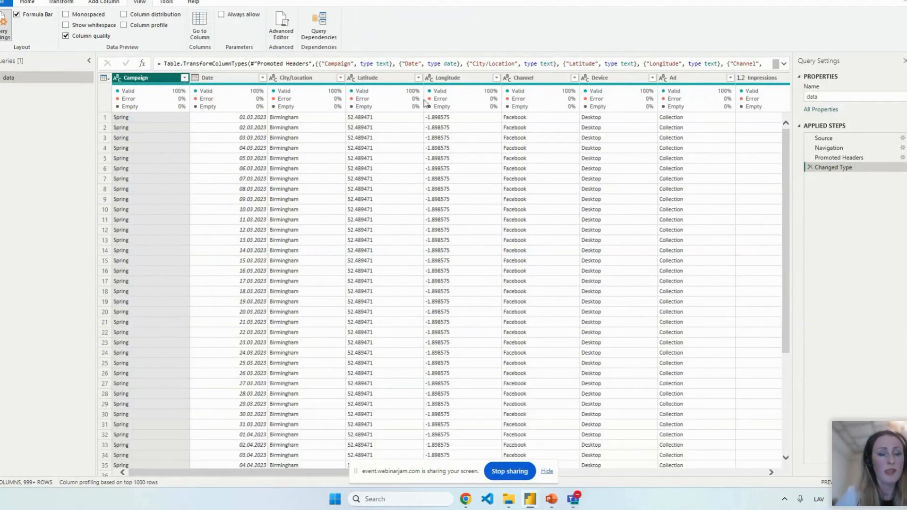
# Change the Impressions column's data type to Whole Number, adding the conversion as a new step
pyautogui.moveTo(301, 474); pyautogui.dragTo(499, 470)
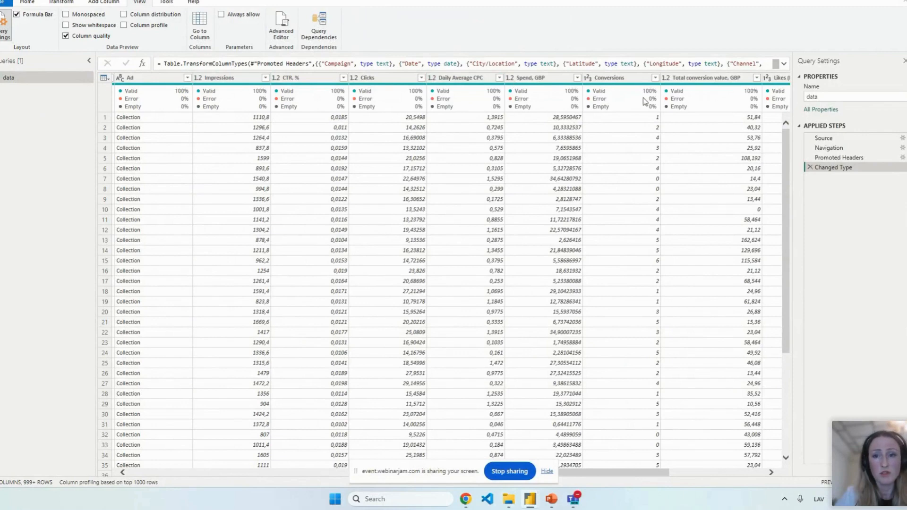
pyautogui.click(198, 80)
pyautogui.press('Escape')
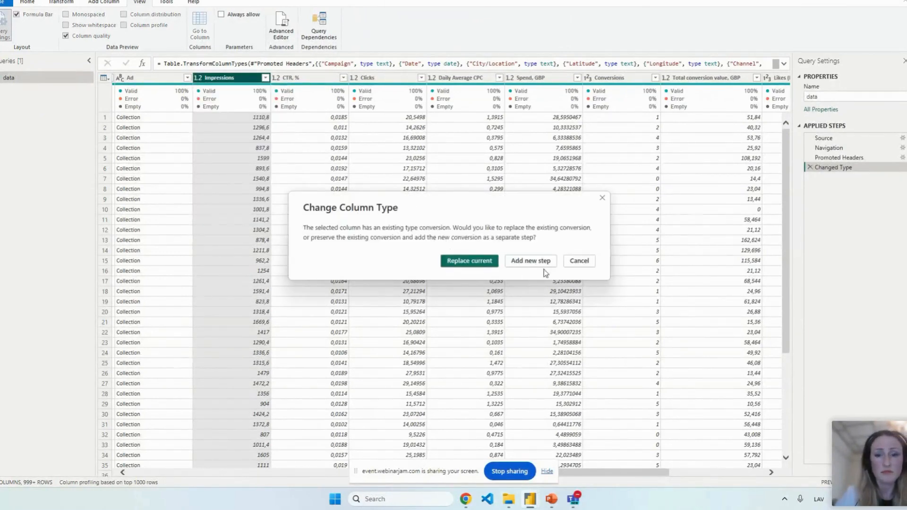
pyautogui.click(538, 264)
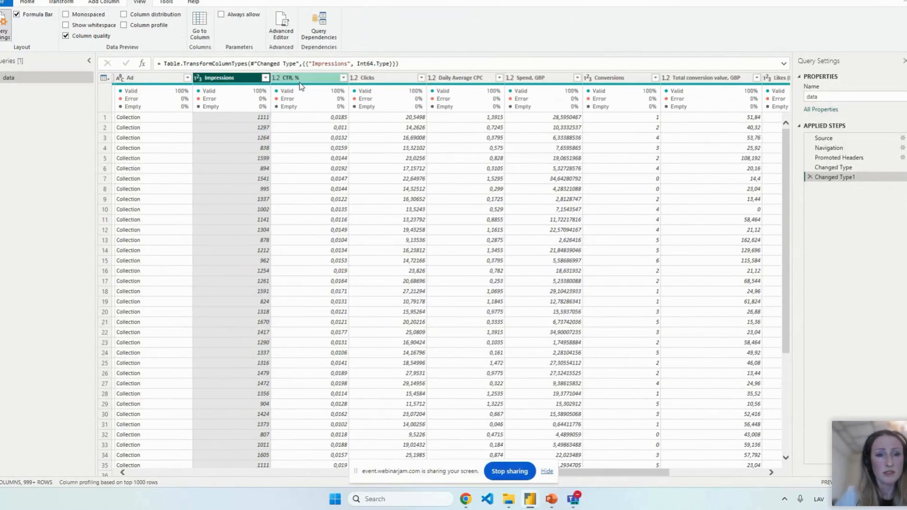
# Set the CTR, % column's data type to Percentage and the Clicks column's data type to Whole Number
pyautogui.click(277, 77)
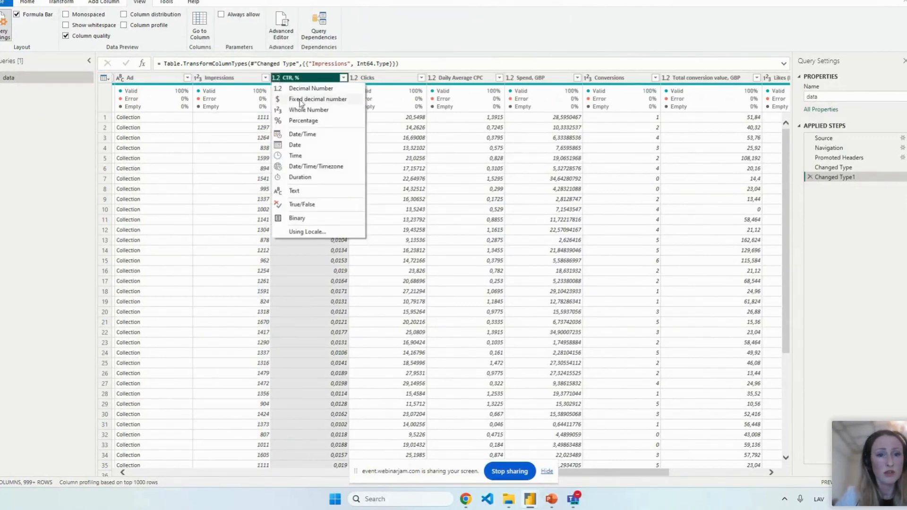
pyautogui.click(308, 122)
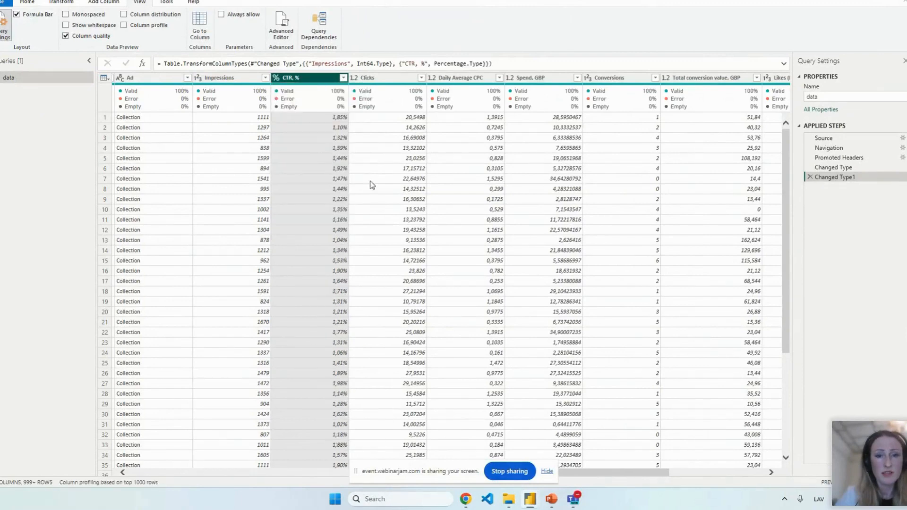
pyautogui.click(354, 77)
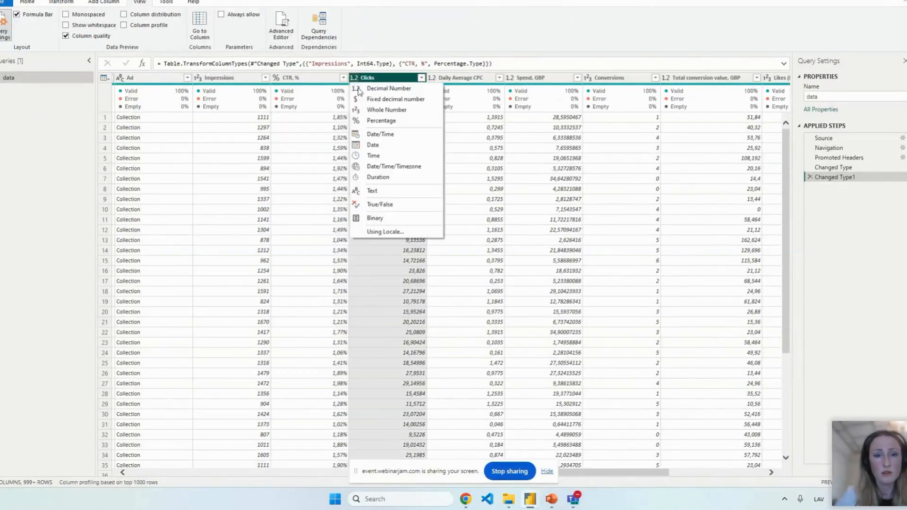
pyautogui.click(398, 110)
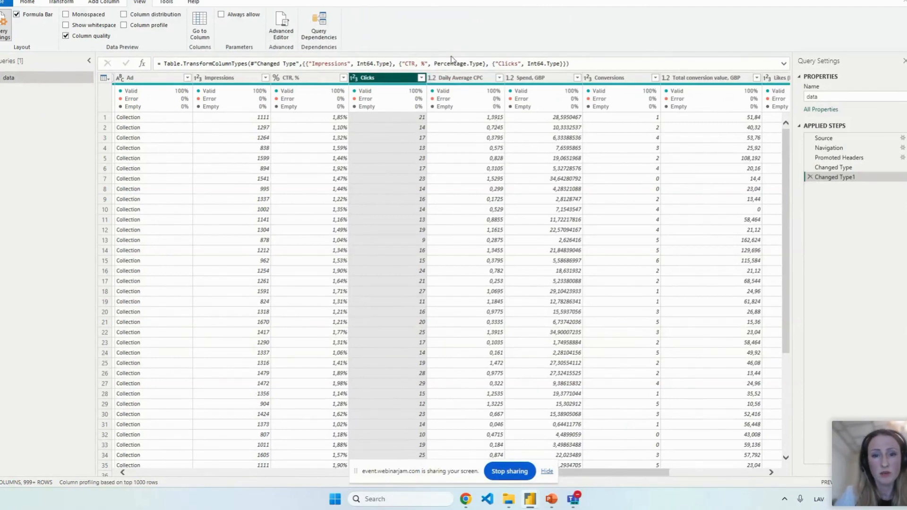
pyautogui.click(27, 3)
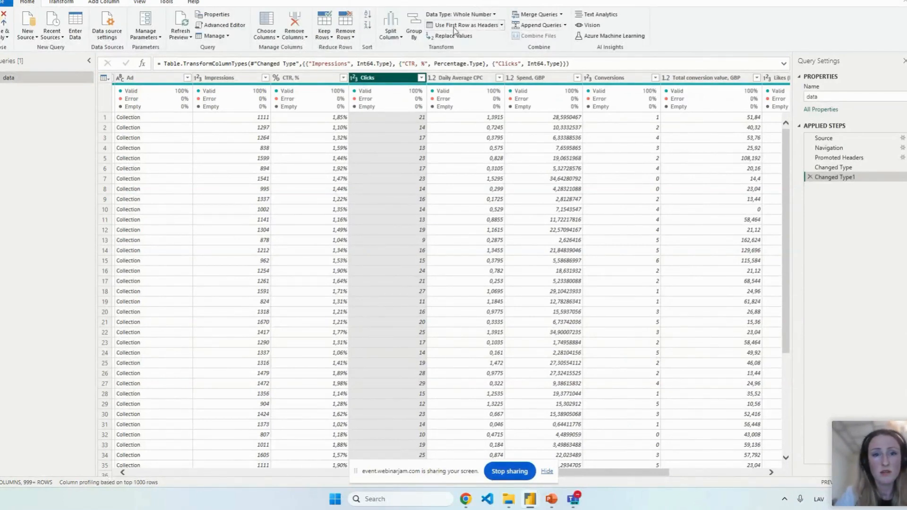
pyautogui.click(73, 3)
pyautogui.click(506, 26)
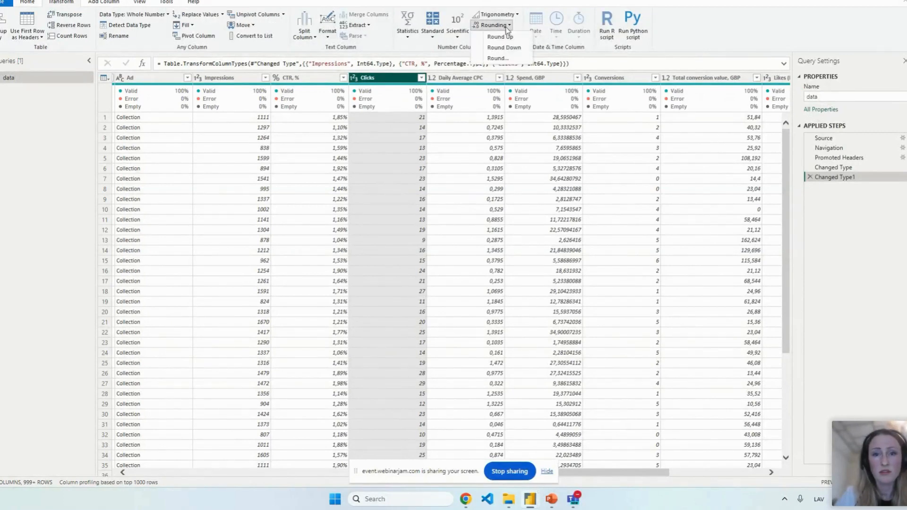
pyautogui.click(499, 57)
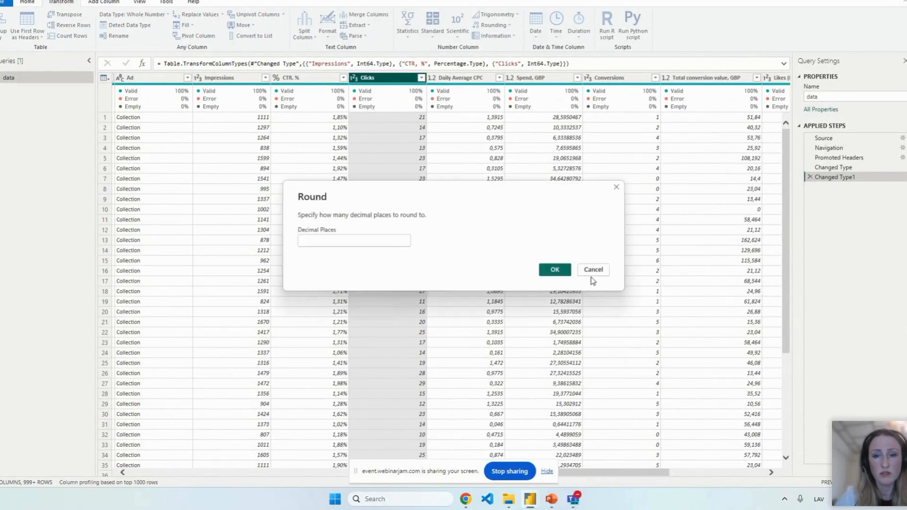
pyautogui.click(591, 271)
# Round the values in the Daily Average CPC column to 2 decimal places
pyautogui.click(473, 77)
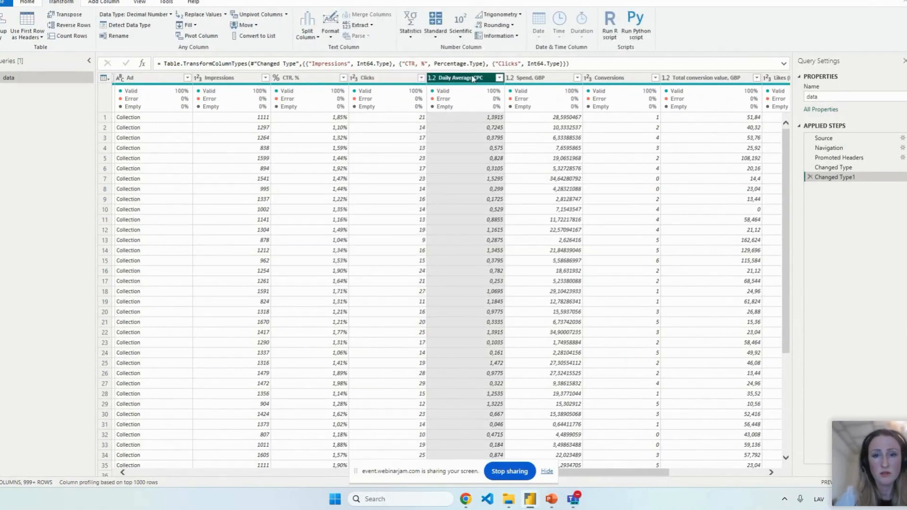
pyautogui.click(515, 24)
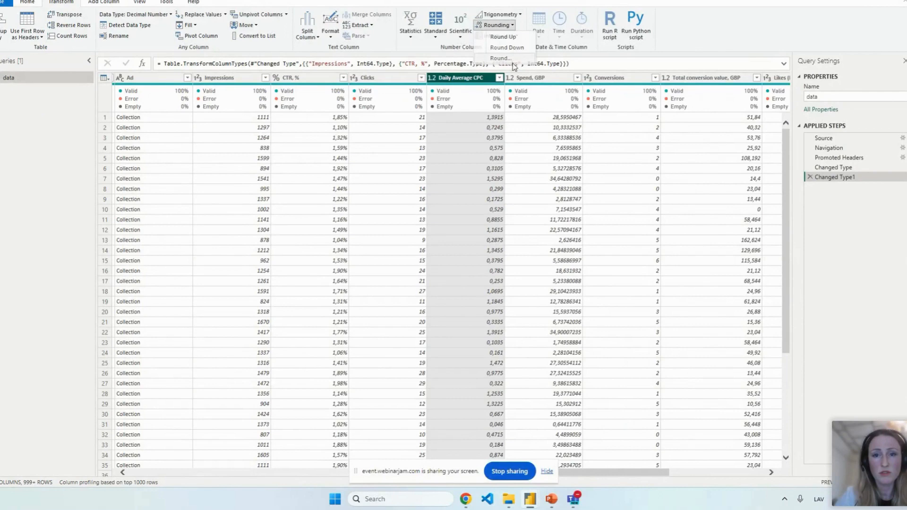
pyautogui.click(511, 65)
pyautogui.write('2')
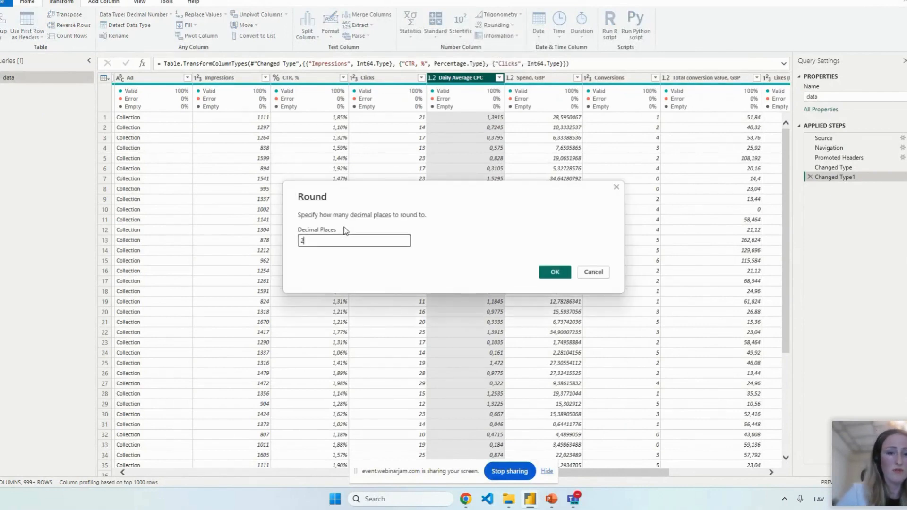
pyautogui.click(554, 271)
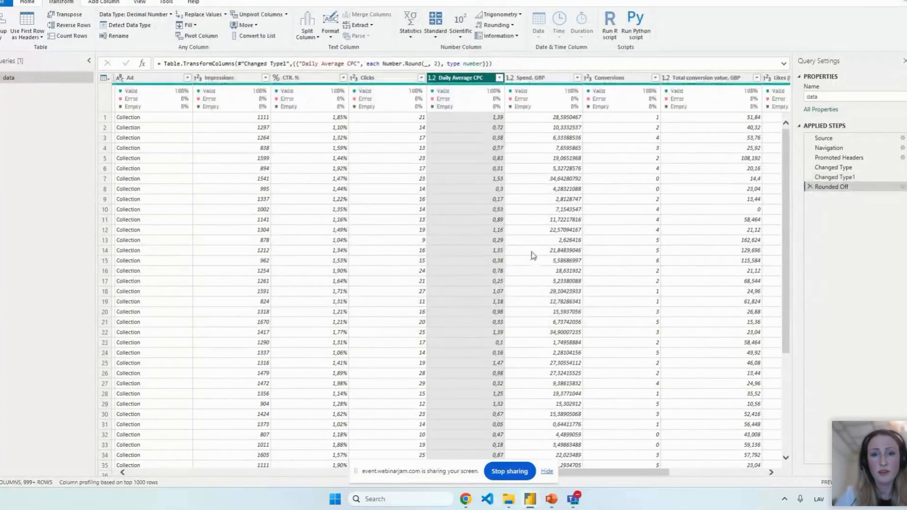
# Round the values in the Spend, GBP column to 2 decimal places
pyautogui.click(529, 79)
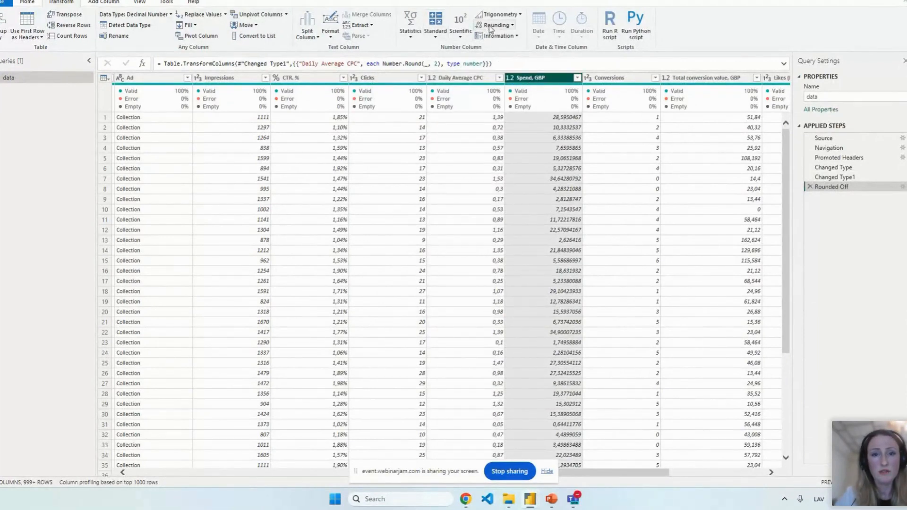
pyautogui.click(506, 27)
pyautogui.click(513, 57)
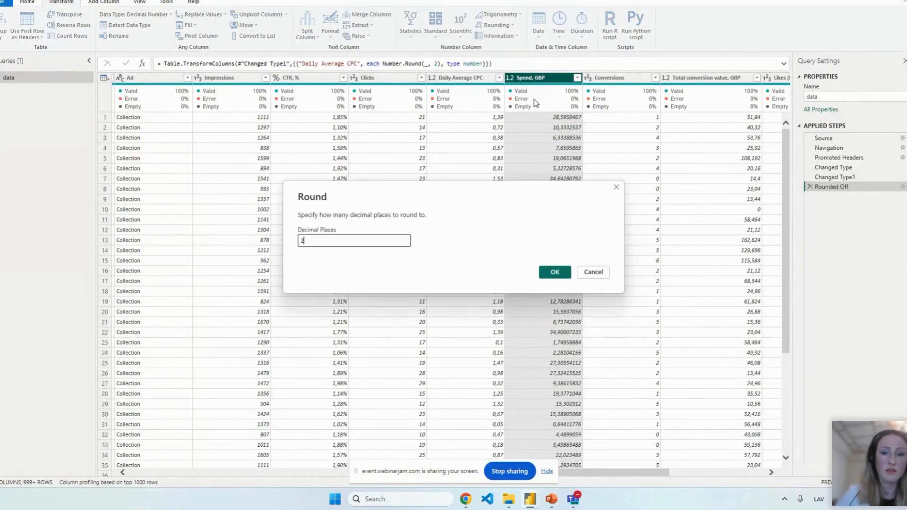
pyautogui.click(550, 272)
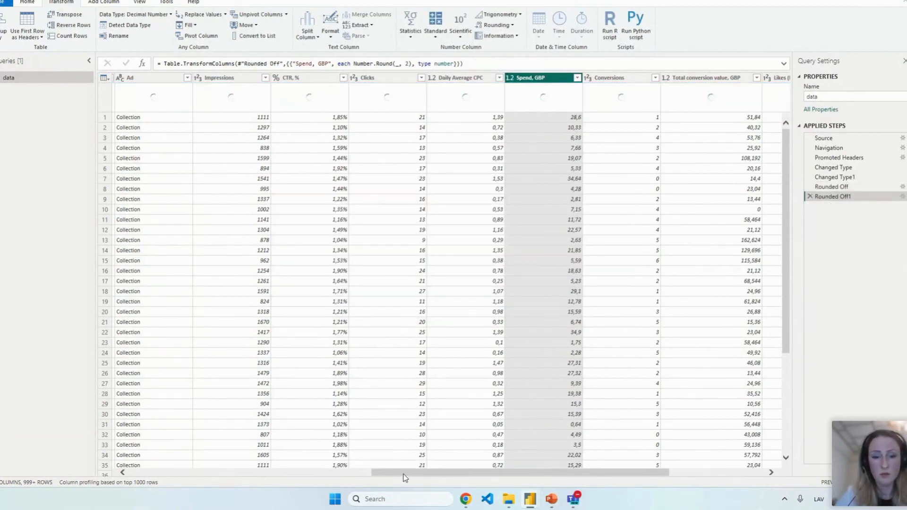
# Compare the two rounding steps in the query, and change the Comments column's data type to Whole Number
pyautogui.moveTo(405, 473); pyautogui.dragTo(514, 478)
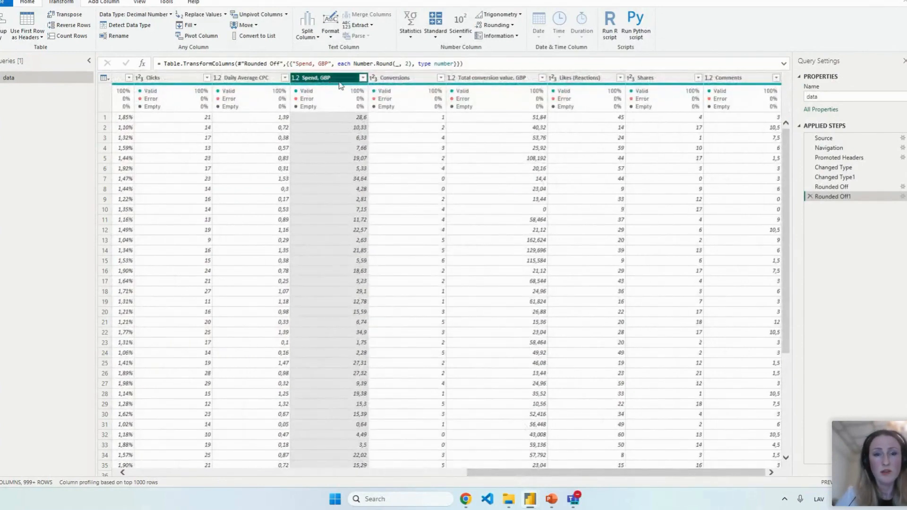
pyautogui.click(845, 188)
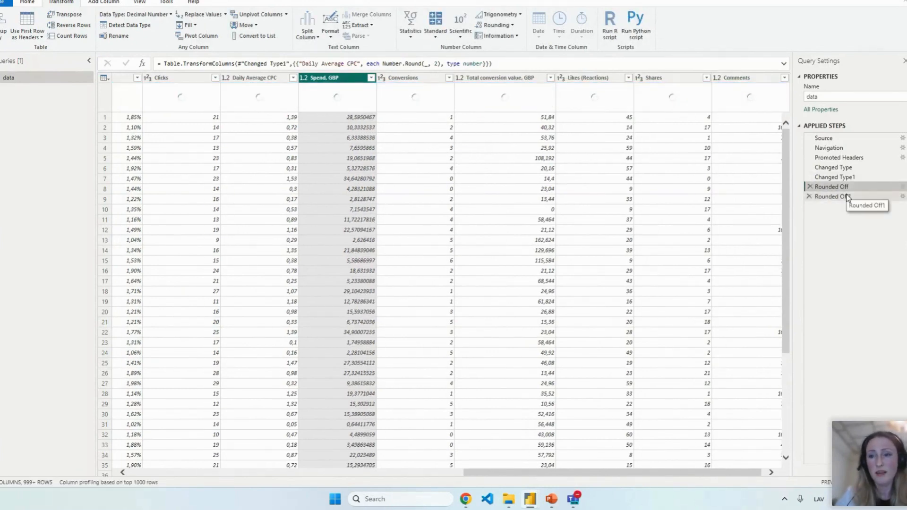
pyautogui.click(845, 196)
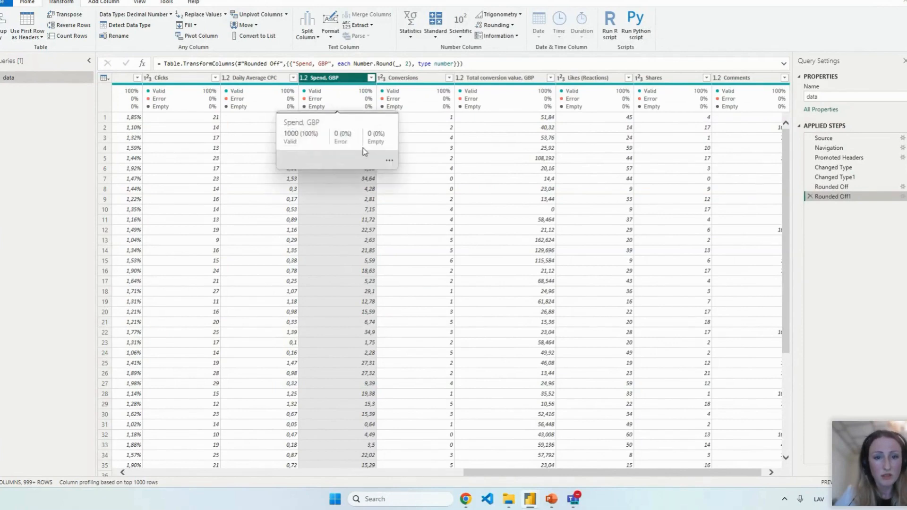
pyautogui.moveTo(478, 472); pyautogui.dragTo(482, 472)
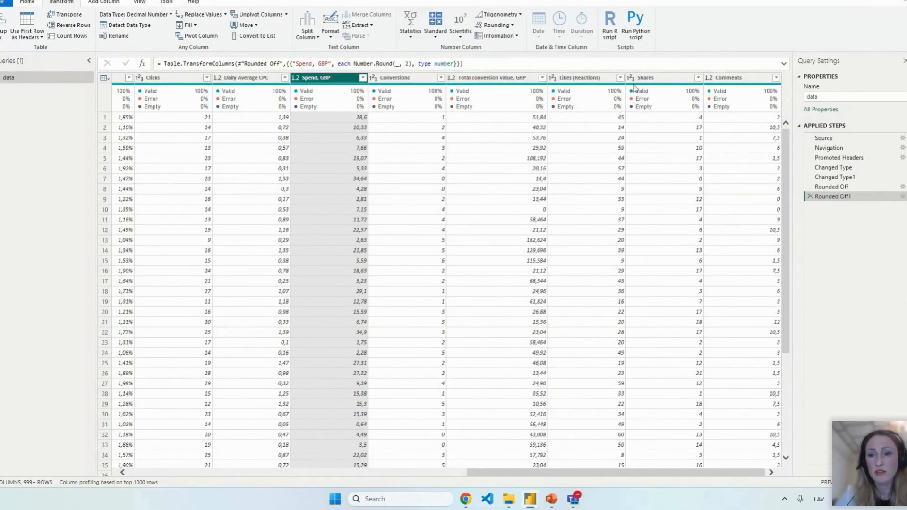
pyautogui.click(709, 80)
pyautogui.click(708, 78)
pyautogui.click(727, 115)
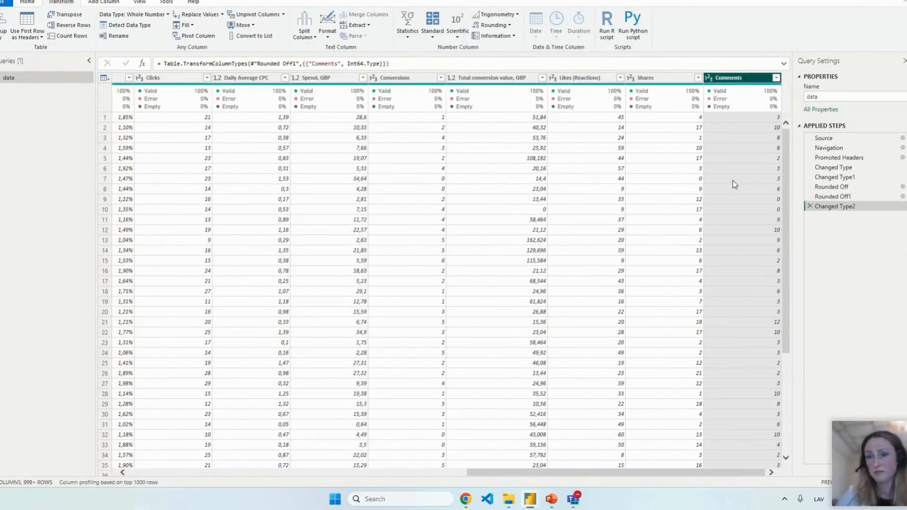
pyautogui.moveTo(613, 472); pyautogui.dragTo(207, 479)
pyautogui.click(27, 2)
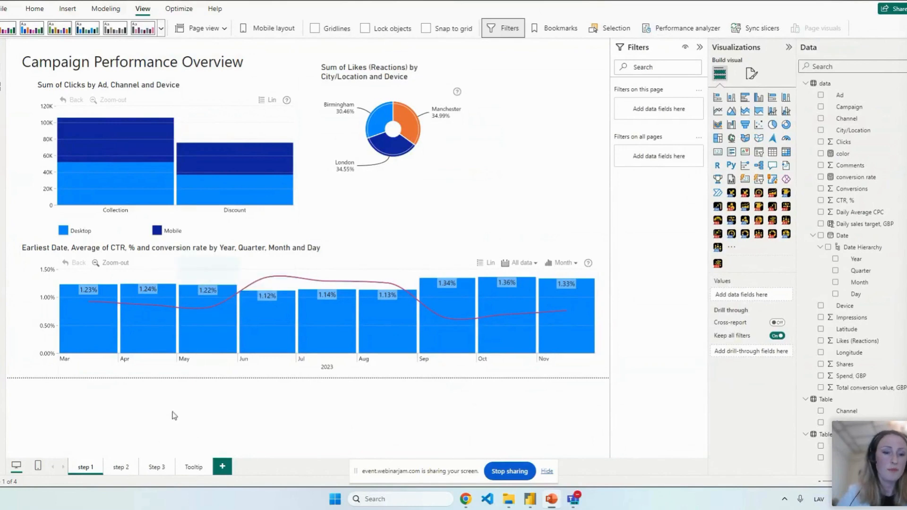
# Examine the field setup of the clicks column chart, likes donut chart and CTR timeline on the step 1 page
pyautogui.click(122, 467)
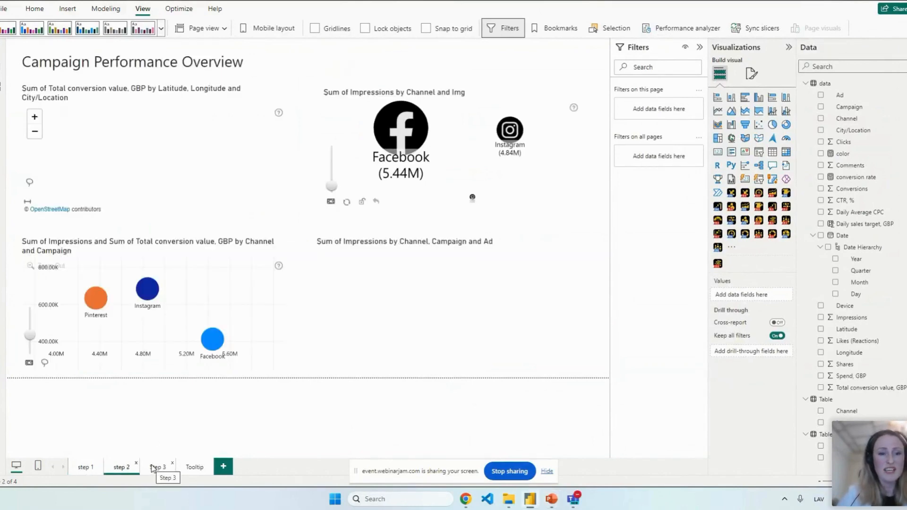
pyautogui.click(83, 468)
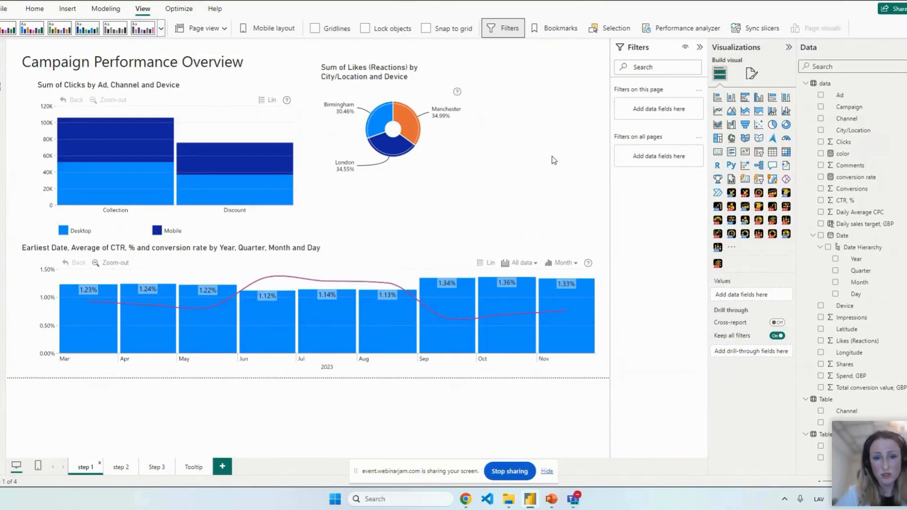
pyautogui.click(211, 88)
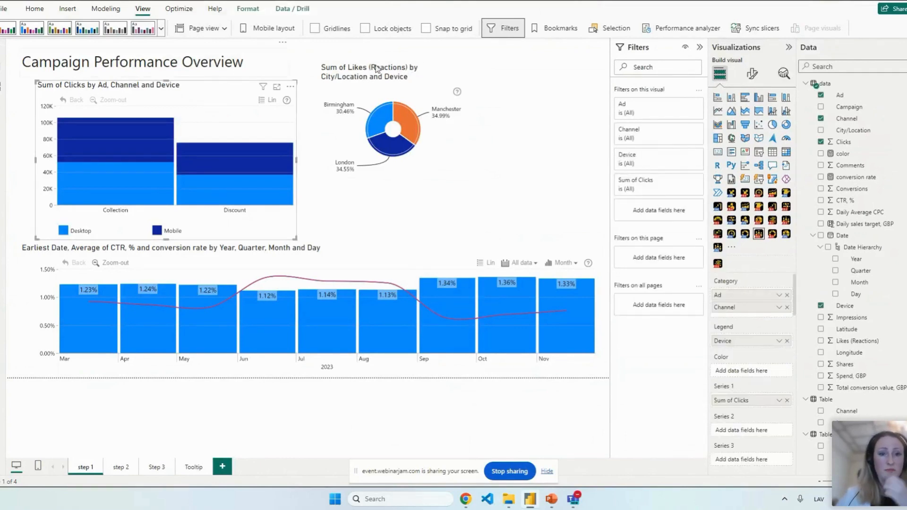
pyautogui.click(503, 71)
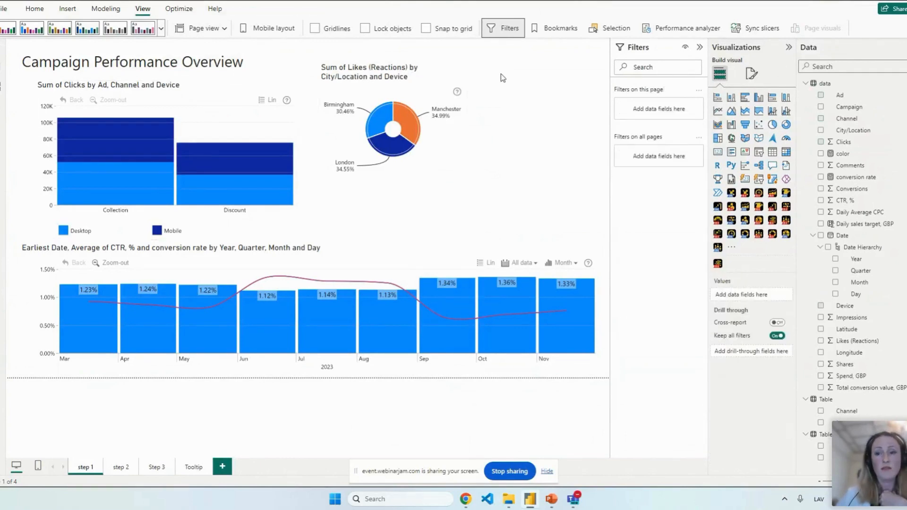
pyautogui.click(212, 90)
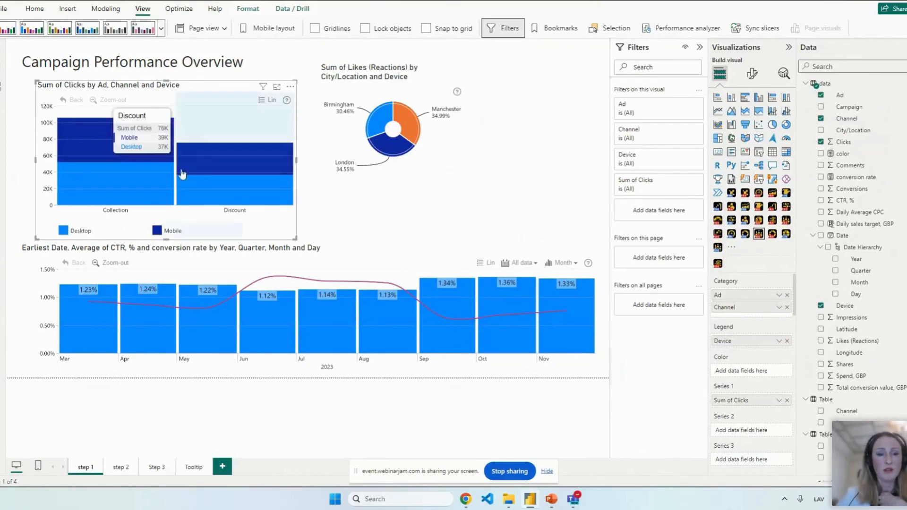
pyautogui.click(364, 90)
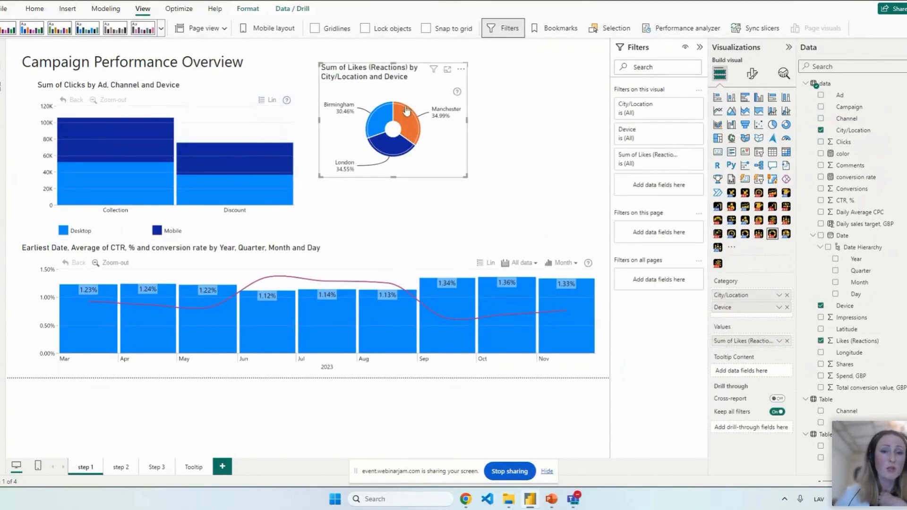
pyautogui.moveTo(420, 132)
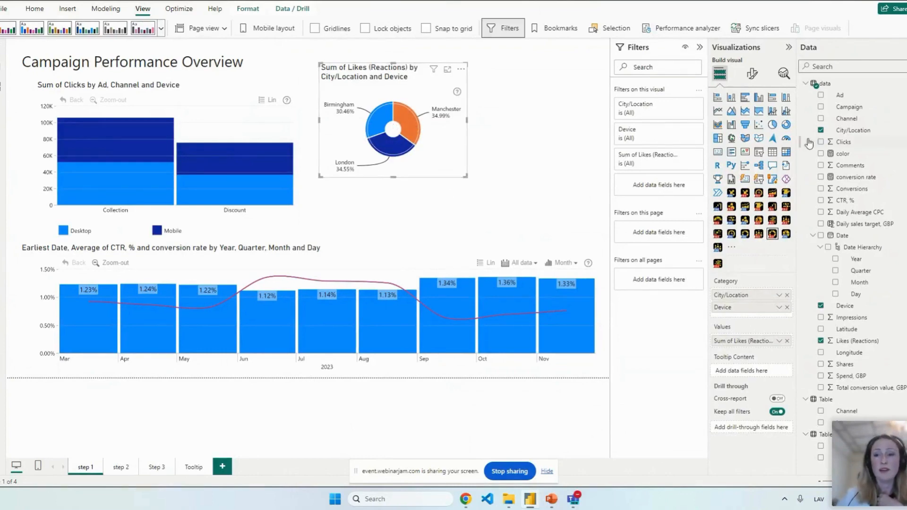
pyautogui.click(333, 249)
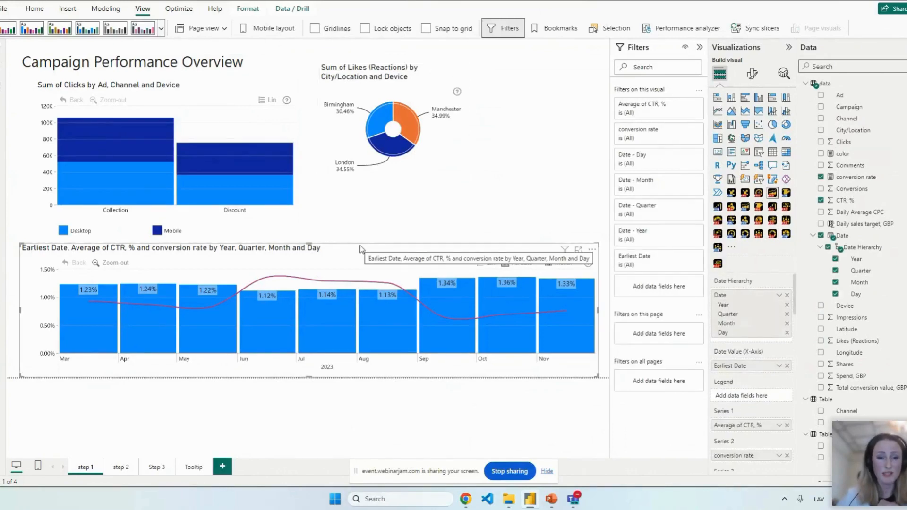
# Examine the field setup of the impressions network charts and the impressions versus conversion value scatter chart on the step 2 page
pyautogui.click(118, 469)
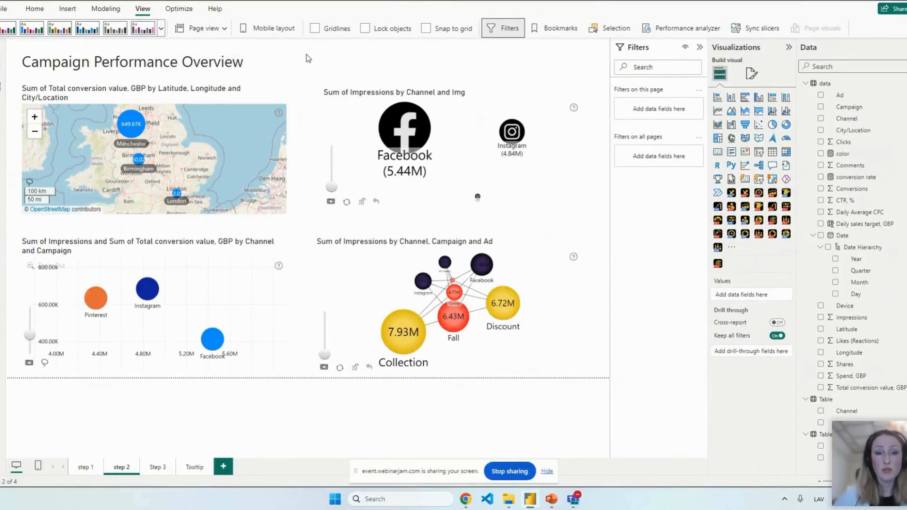
pyautogui.click(349, 110)
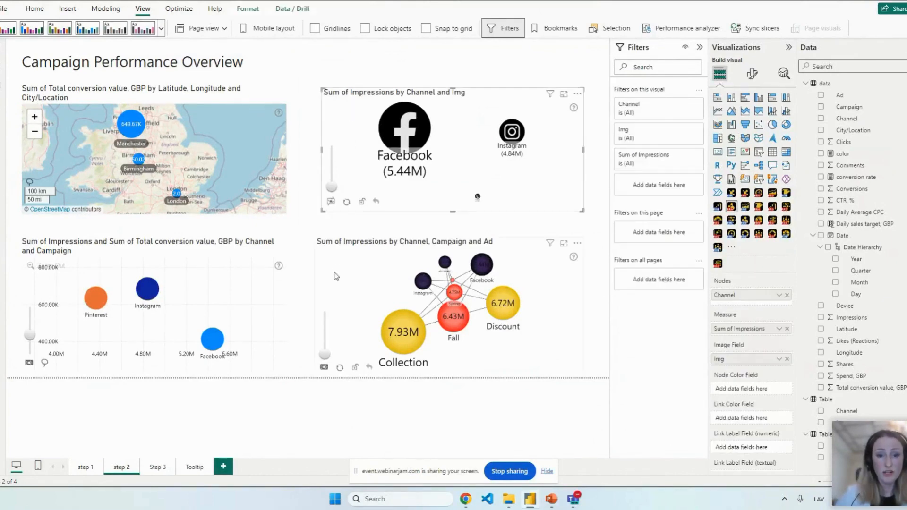
pyautogui.click(336, 276)
pyautogui.click(238, 254)
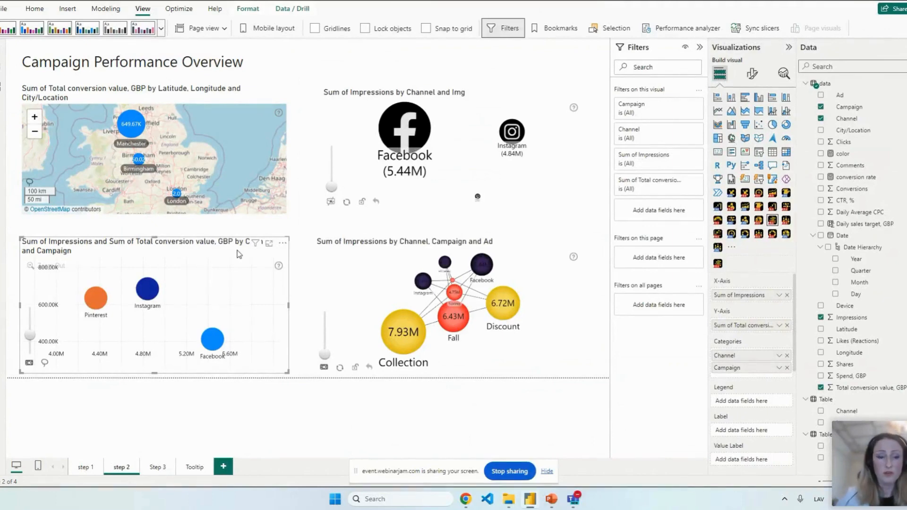
# On the step 1 page, move the likes donut chart to the report page's upper-right corner, making it wider and shorter
pyautogui.click(85, 468)
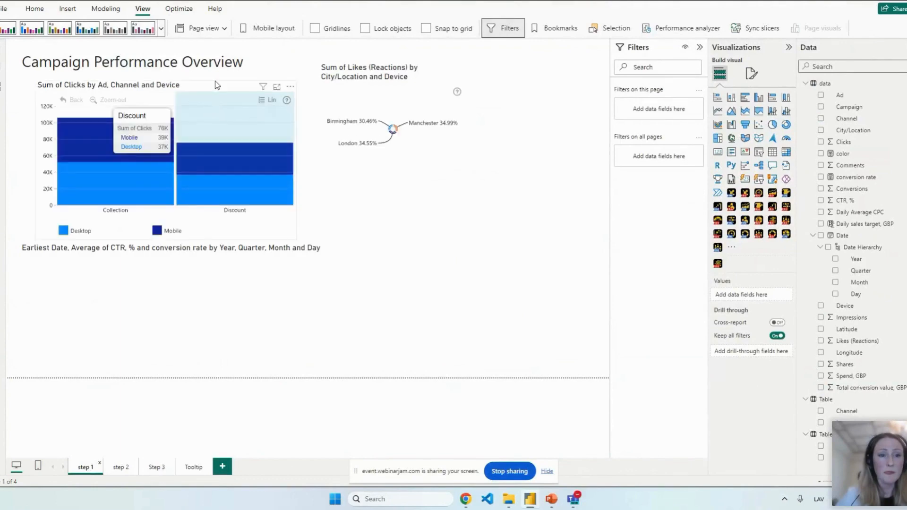
pyautogui.moveTo(388, 79); pyautogui.dragTo(508, 78)
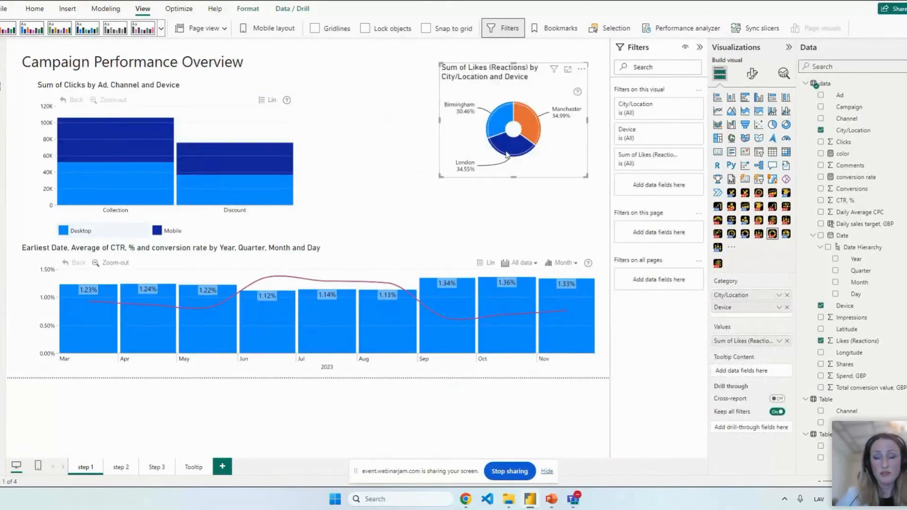
pyautogui.moveTo(513, 177); pyautogui.dragTo(513, 141)
pyautogui.moveTo(494, 72); pyautogui.dragTo(505, 50)
pyautogui.moveTo(449, 81); pyautogui.dragTo(369, 81)
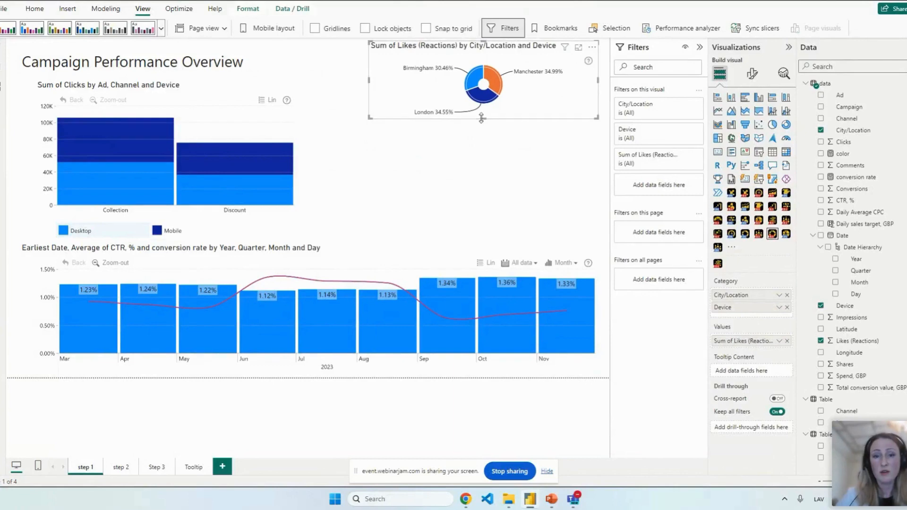
pyautogui.moveTo(483, 118); pyautogui.dragTo(492, 94)
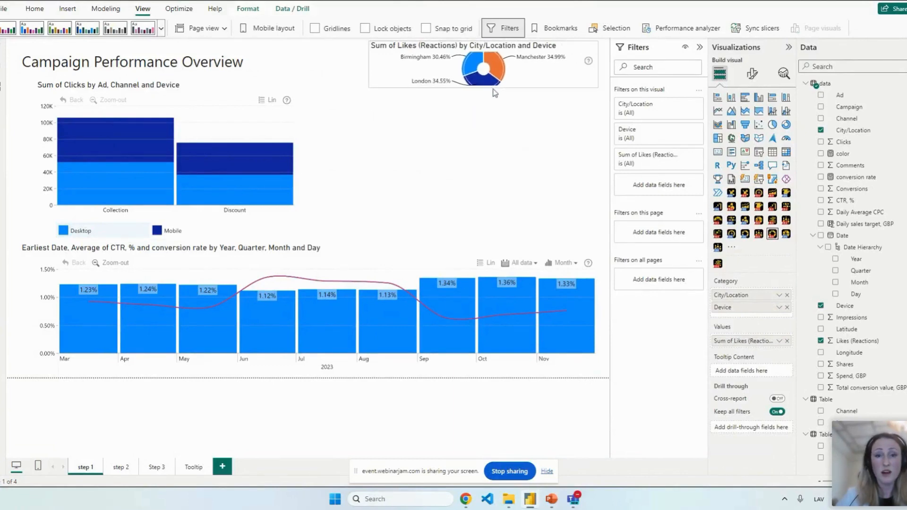
# Add an empty Drill Down Combo PRO (Filter) visual below the likes donut chart and reduce its height
pyautogui.click(232, 92)
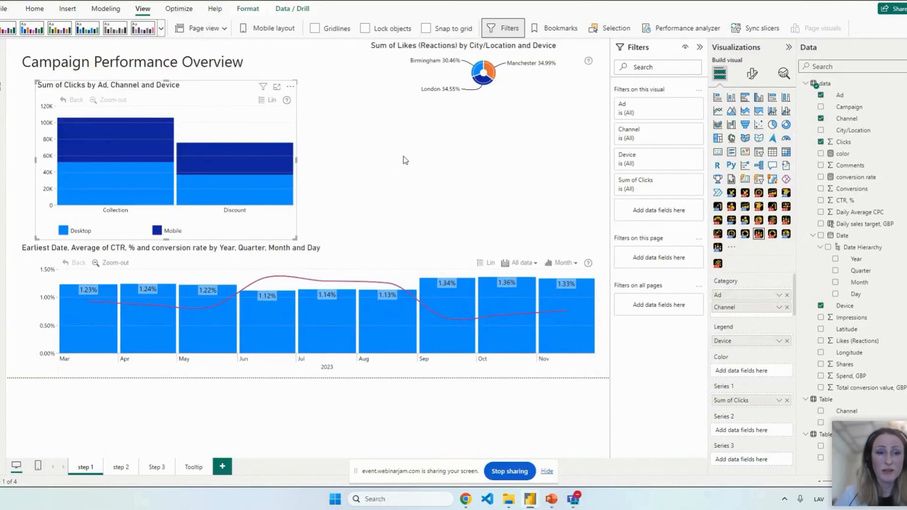
pyautogui.click(390, 145)
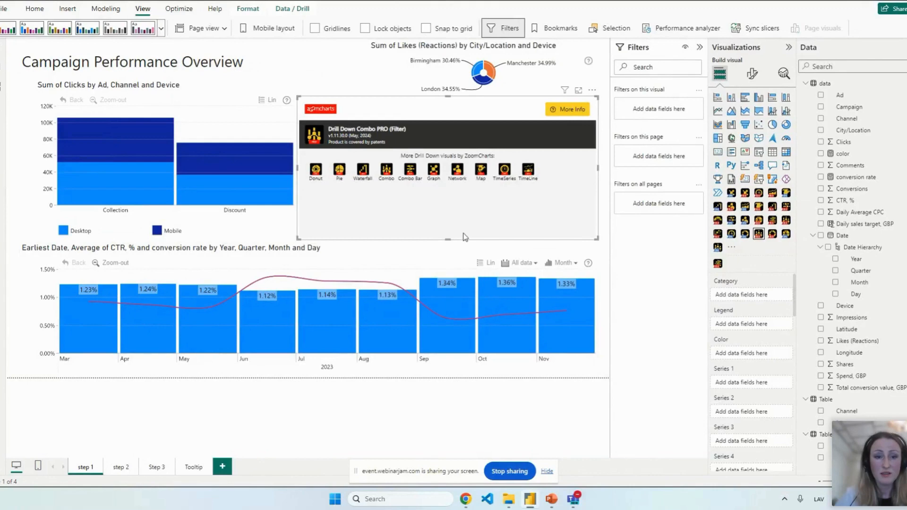
pyautogui.moveTo(448, 240); pyautogui.dragTo(560, 196)
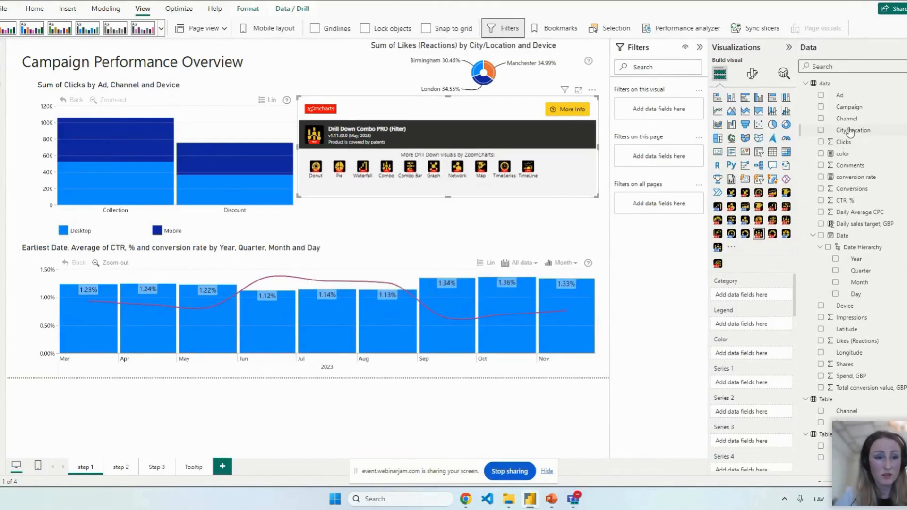
# Assign Ad to Category and Clicks to Series 1 of the new combo visual, and extend its height down to the timeline
pyautogui.moveTo(864, 96); pyautogui.dragTo(758, 300)
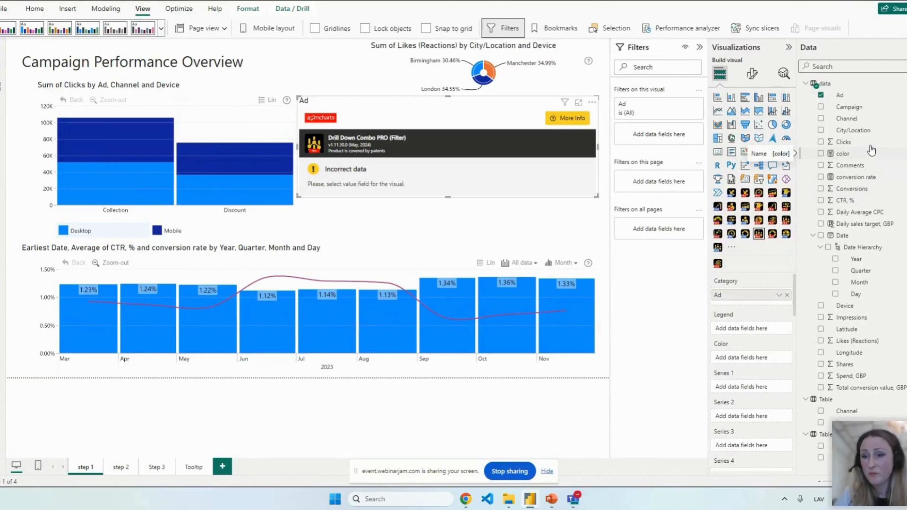
pyautogui.moveTo(871, 144); pyautogui.dragTo(762, 392)
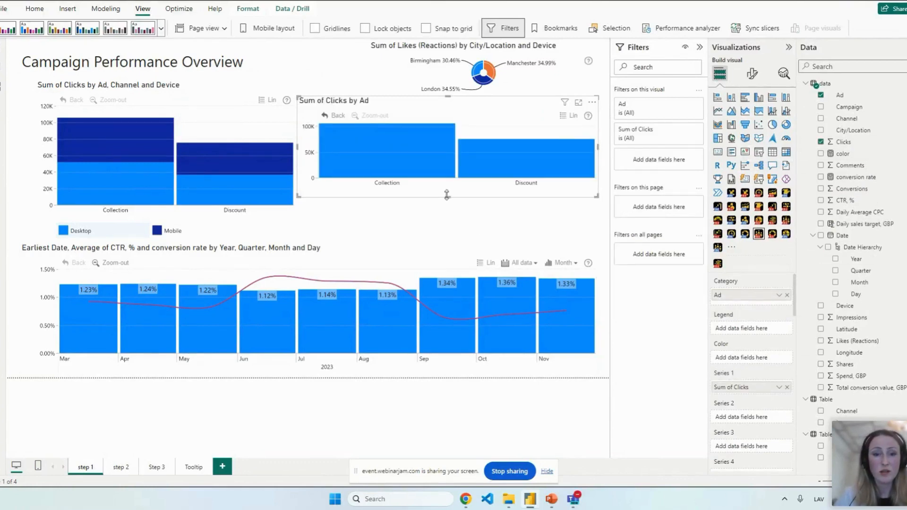
pyautogui.moveTo(448, 205); pyautogui.dragTo(448, 229)
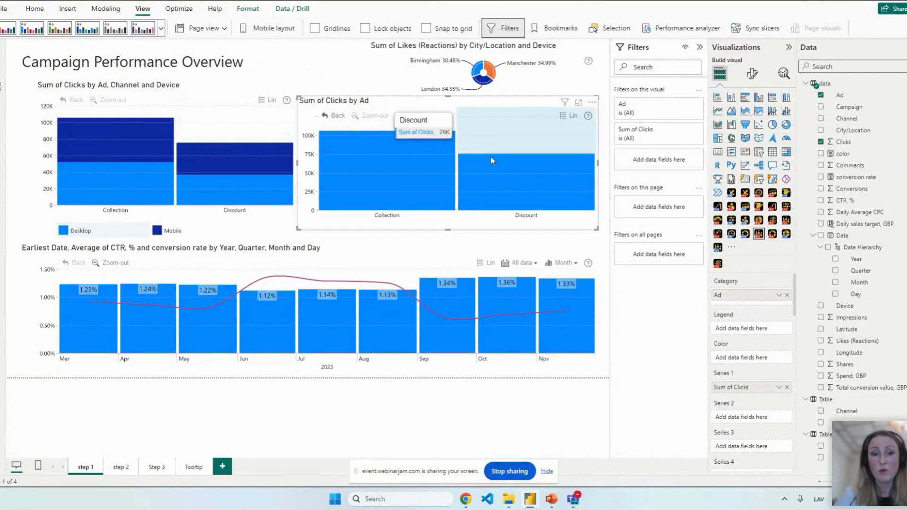
pyautogui.moveTo(403, 185)
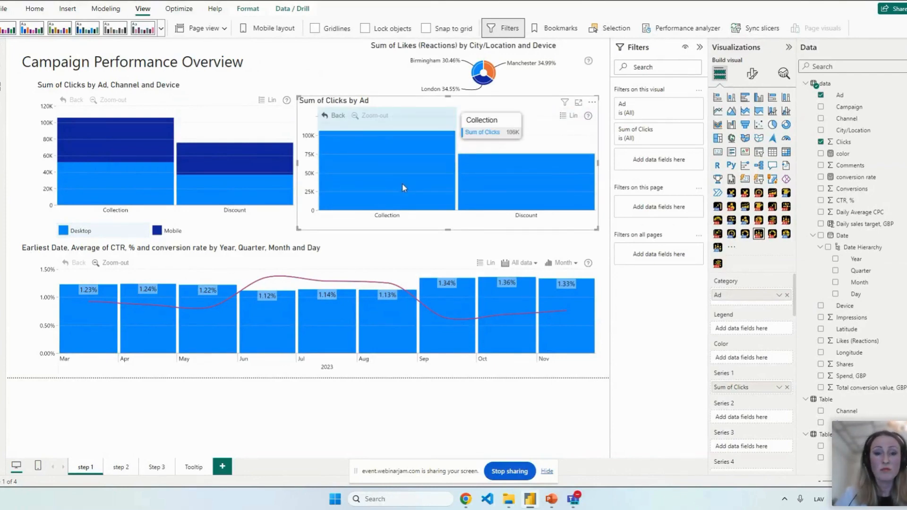
pyautogui.moveTo(501, 194)
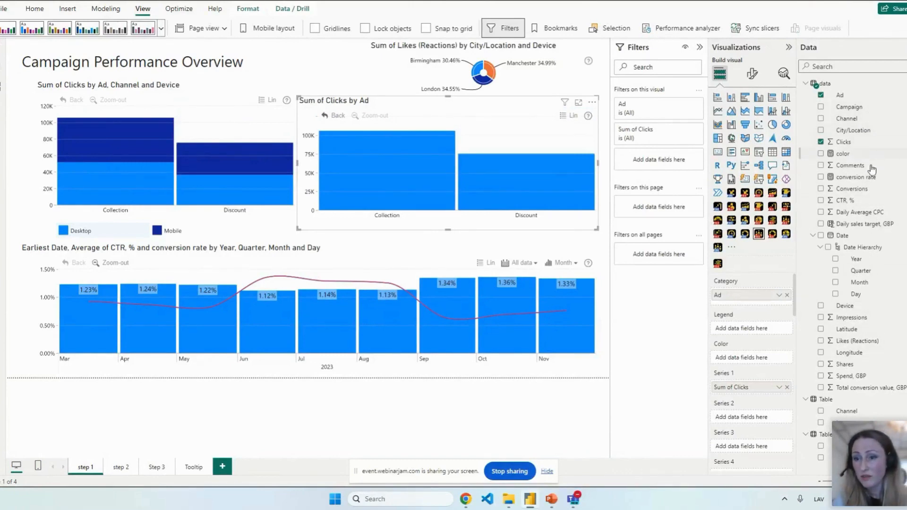
# Try Device as the category level below Ad, drill into the Collection column and back, and remove Device
pyautogui.moveTo(845, 306); pyautogui.dragTo(756, 302)
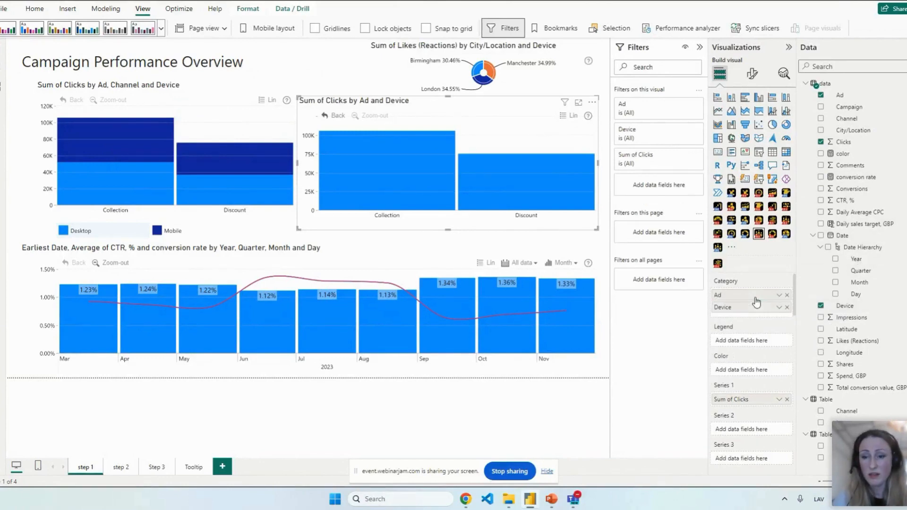
pyautogui.click(352, 174)
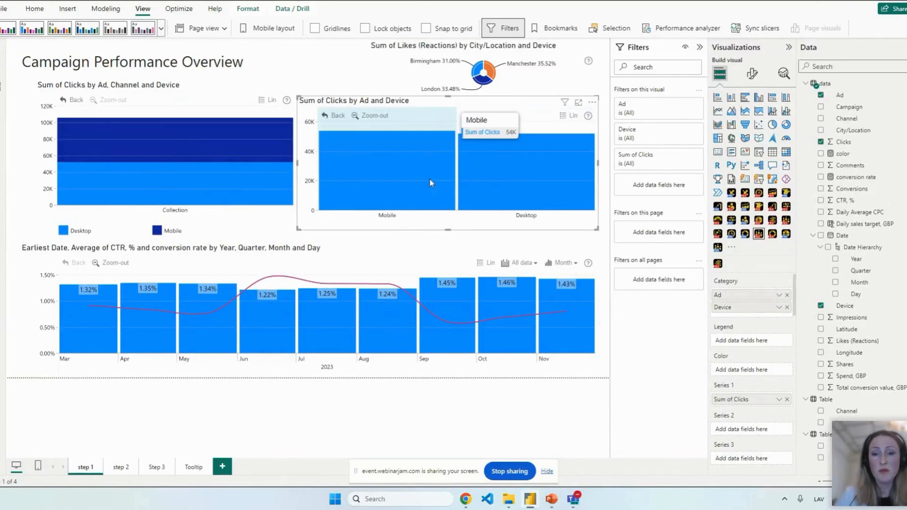
pyautogui.click(374, 116)
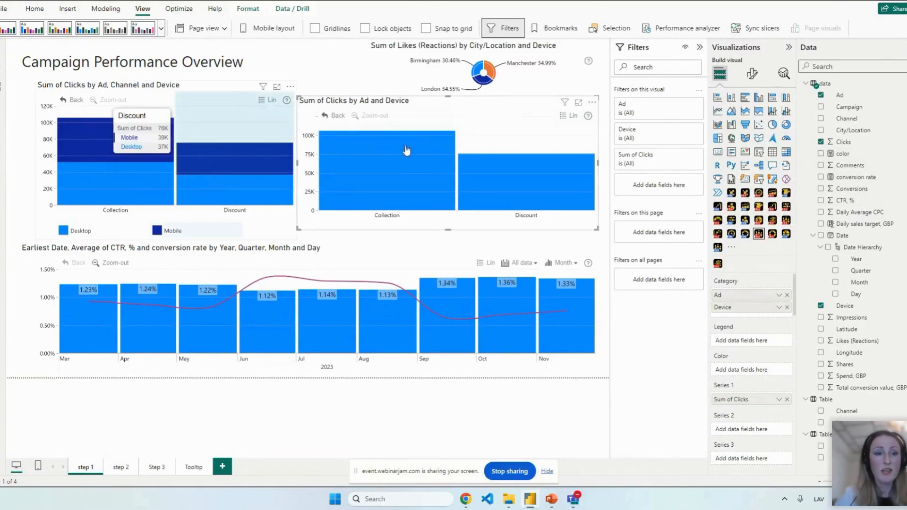
pyautogui.click(786, 307)
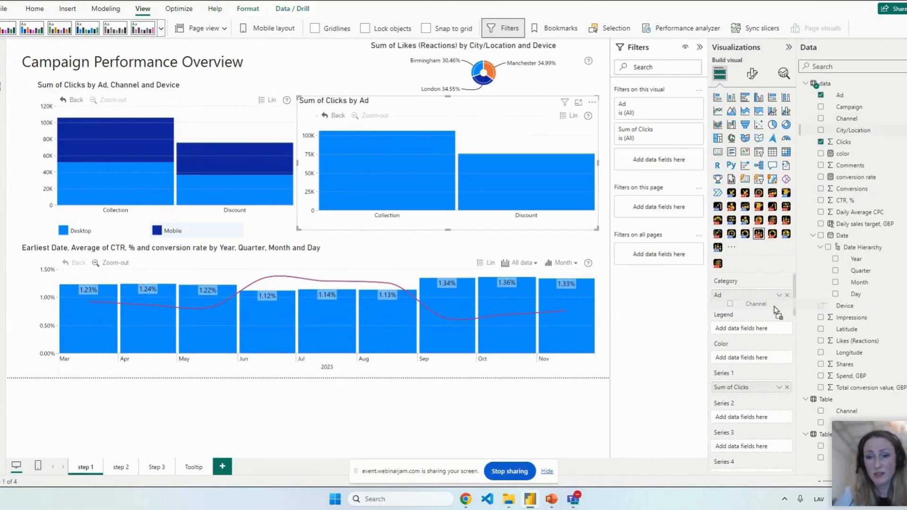
# Add Channel as the category level below Ad, testing the Collection drill-down, and set Device as the new chart's legend
pyautogui.moveTo(768, 304); pyautogui.dragTo(768, 306)
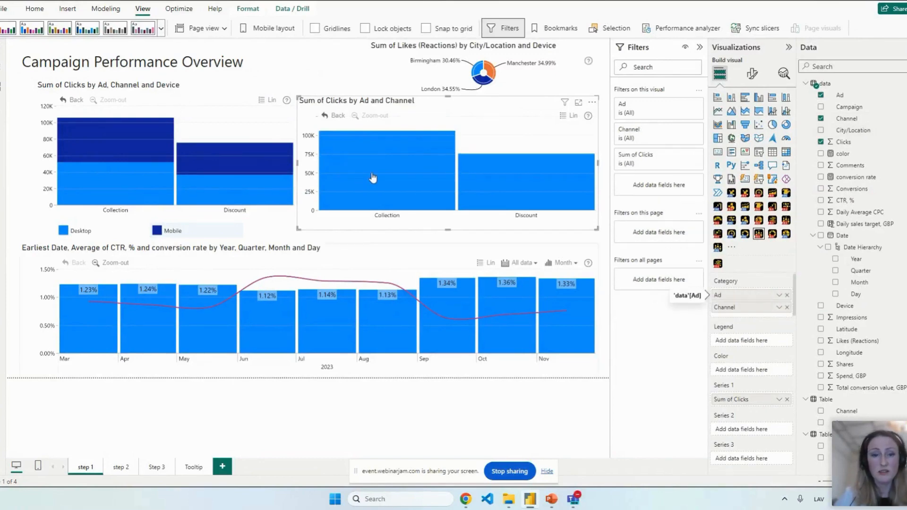
pyautogui.click(395, 168)
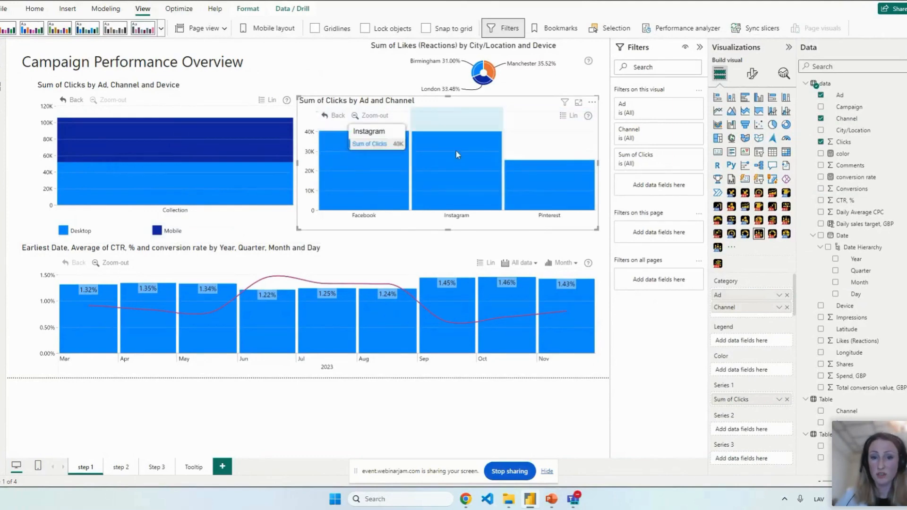
pyautogui.click(387, 121)
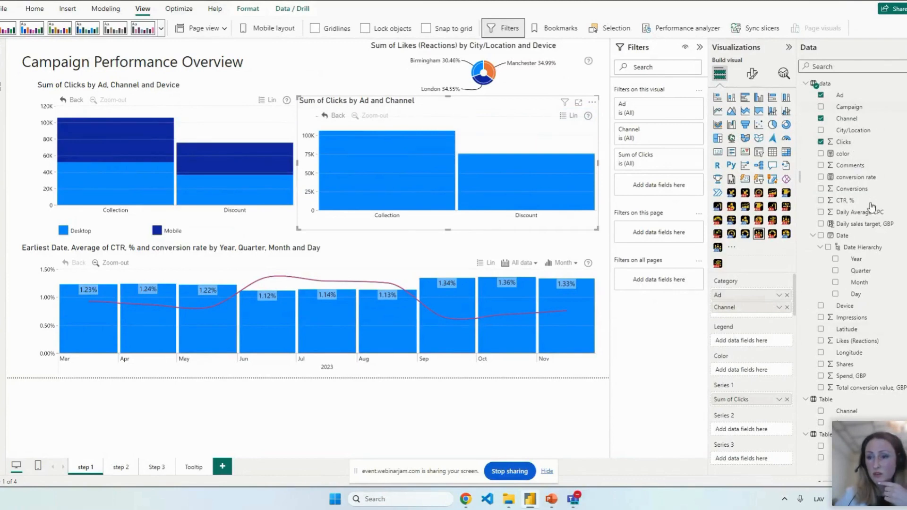
pyautogui.moveTo(860, 311); pyautogui.dragTo(756, 343)
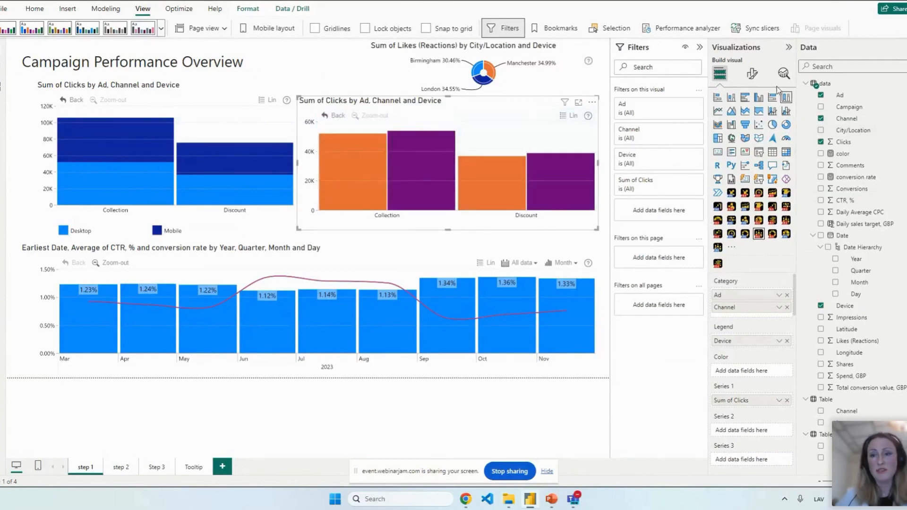
# Set the new clicks chart's series default display to Stacked and extend the chart slightly in height
pyautogui.click(752, 73)
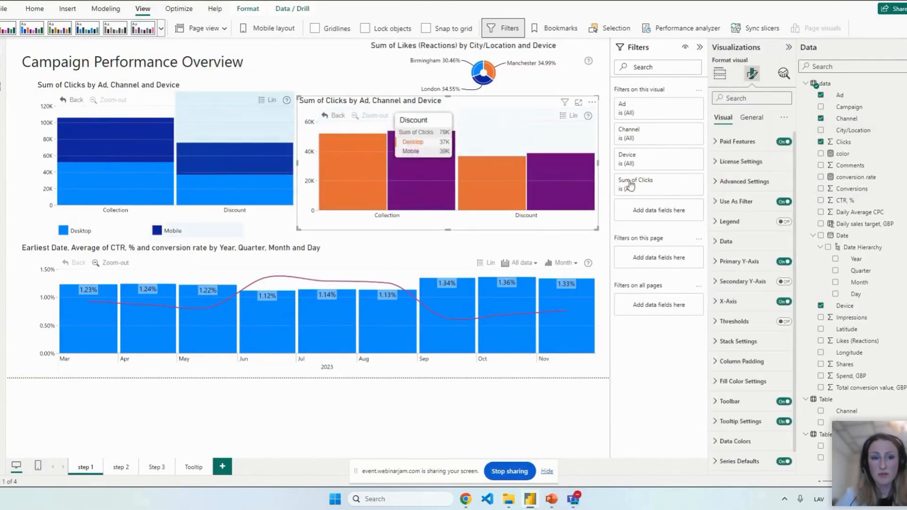
pyautogui.scroll(-1, 748, 348)
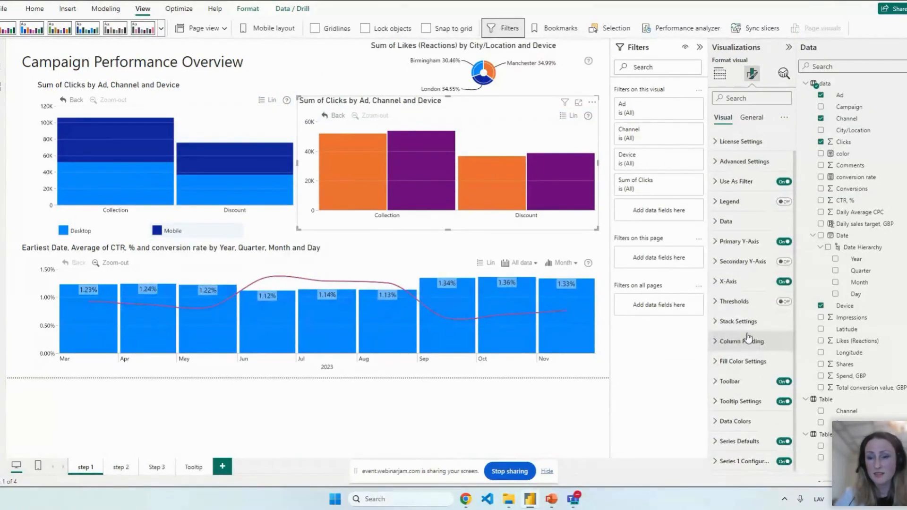
pyautogui.click(749, 322)
pyautogui.click(750, 323)
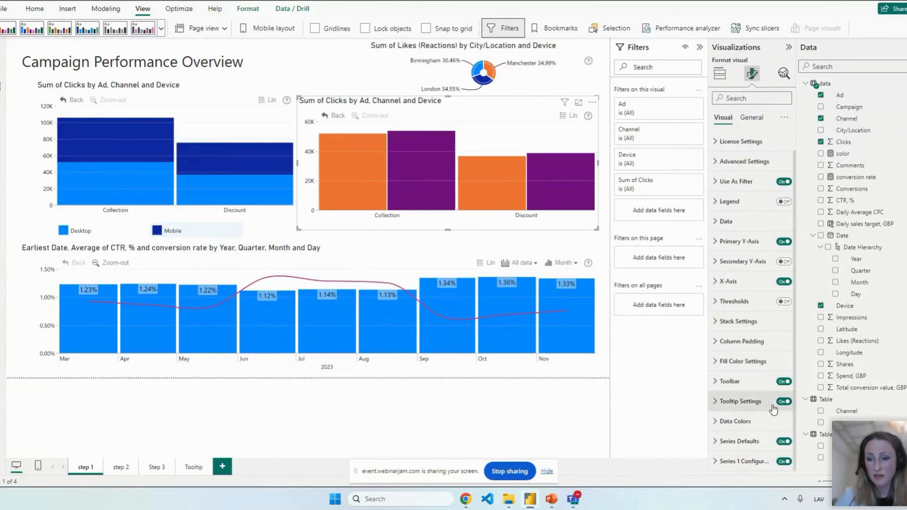
pyautogui.click(743, 442)
pyautogui.scroll(-3, 769, 394)
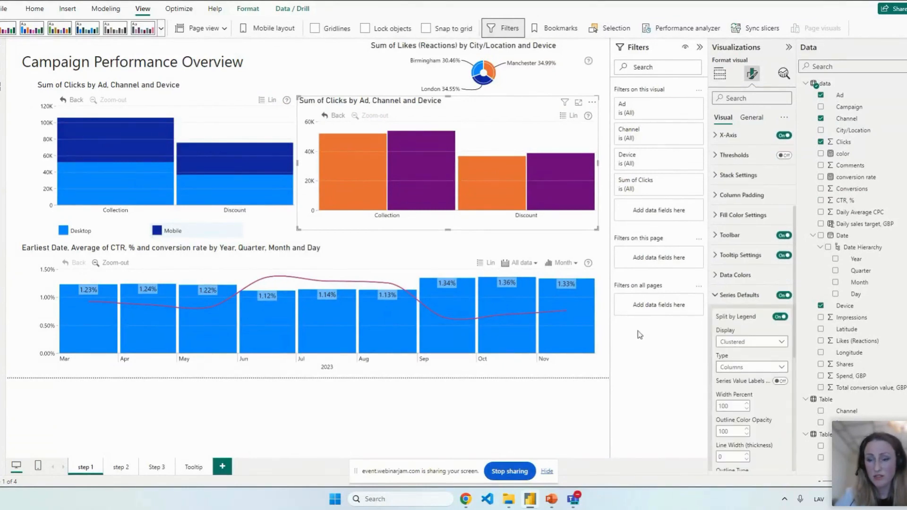
pyautogui.click(748, 342)
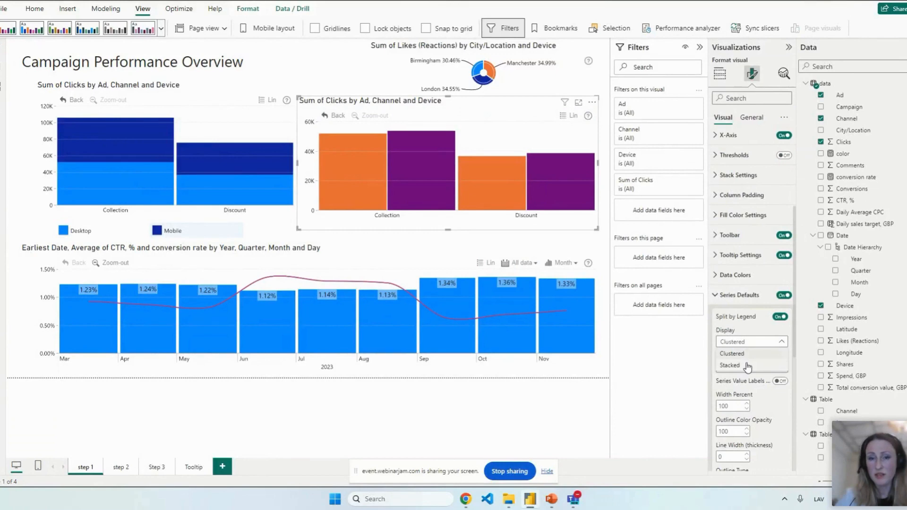
pyautogui.click(747, 365)
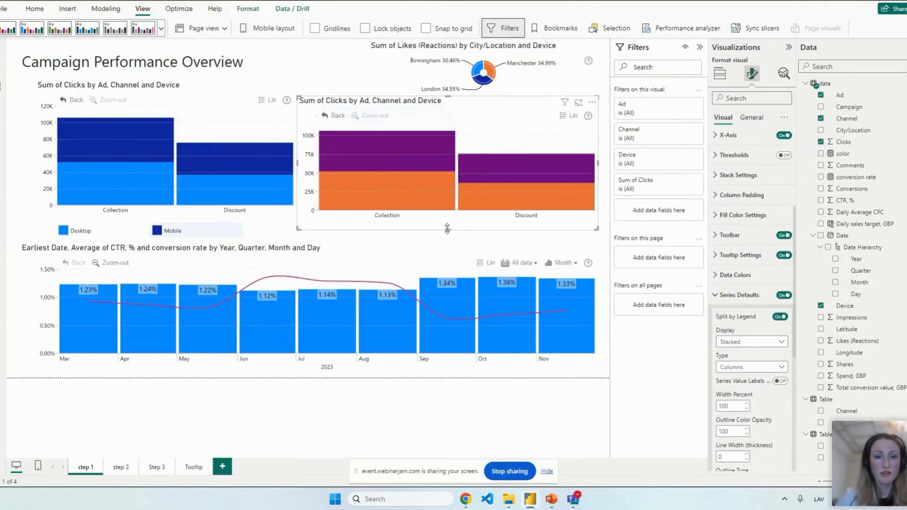
pyautogui.moveTo(447, 226); pyautogui.dragTo(445, 238)
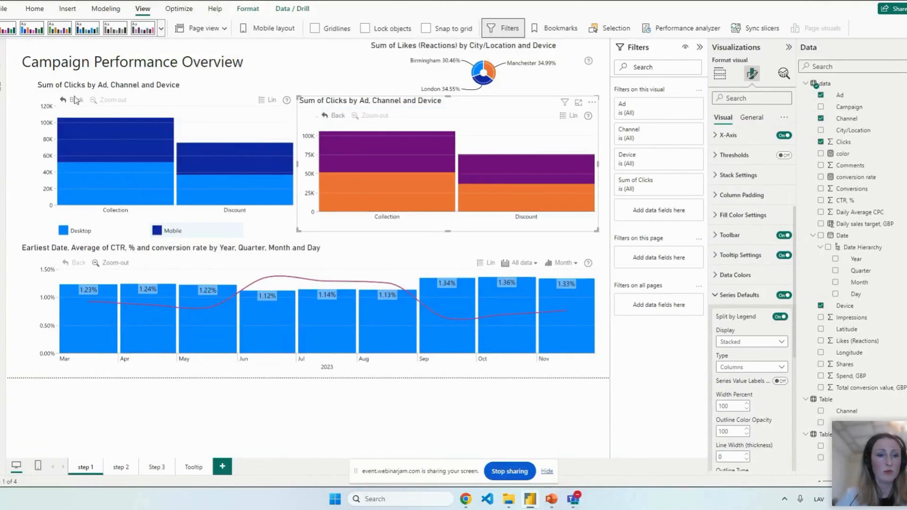
# Drill into the Collection column of the new clicks chart and turn on its legend
pyautogui.click(52, 79)
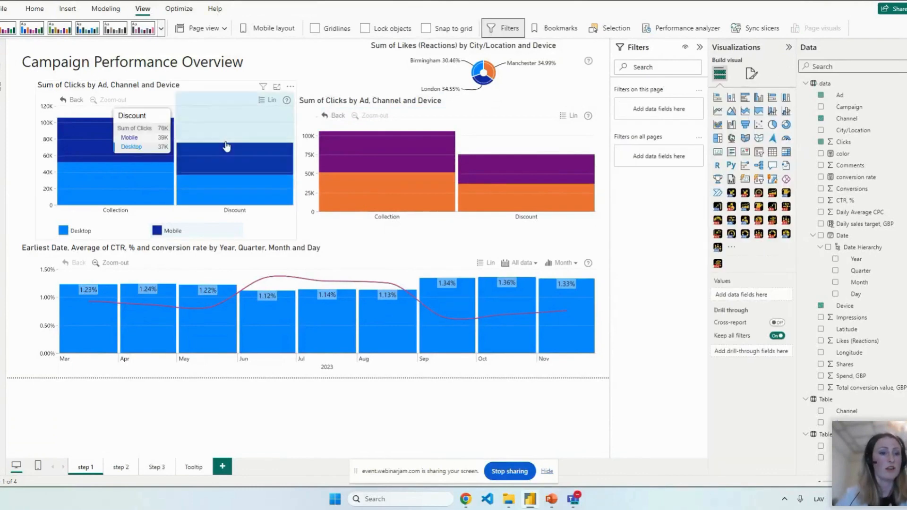
pyautogui.click(394, 171)
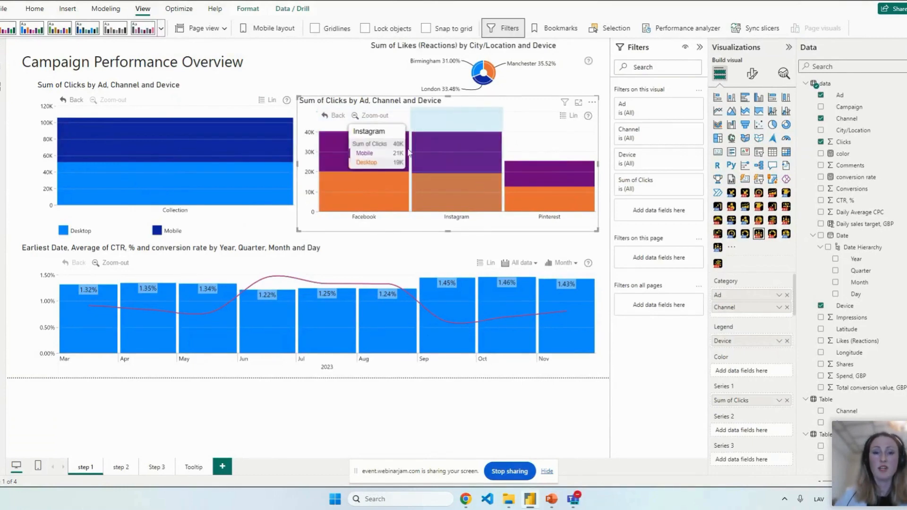
pyautogui.click(750, 74)
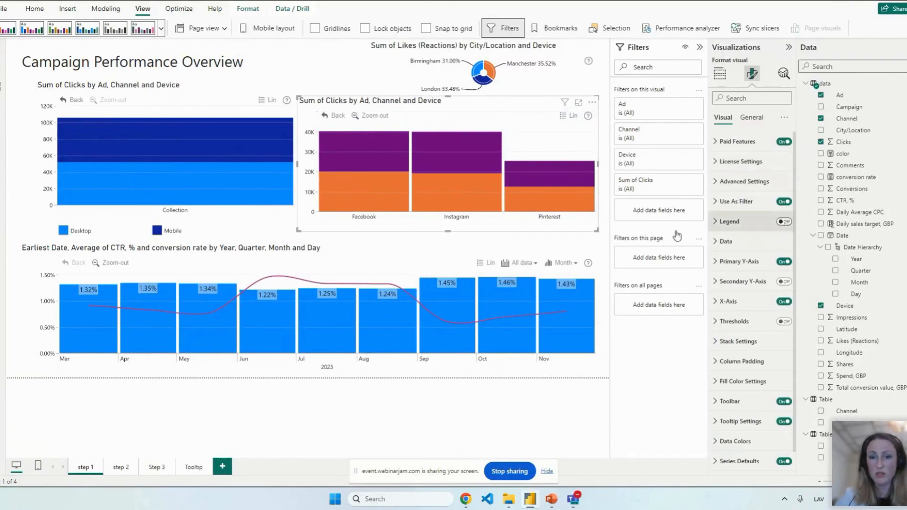
pyautogui.click(784, 221)
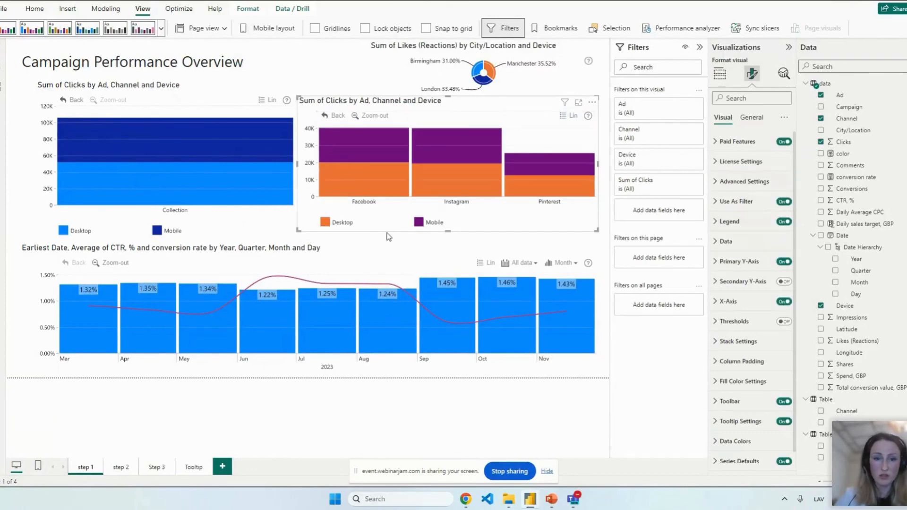
# Delete the recreated clicks chart below the likes donut, keeping the original clicks chart
pyautogui.click(343, 74)
pyautogui.click(342, 103)
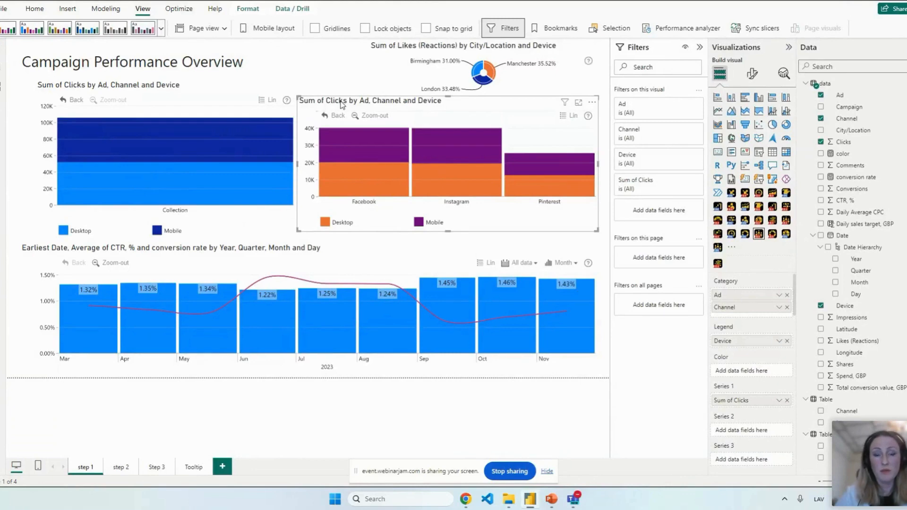
pyautogui.press('Delete')
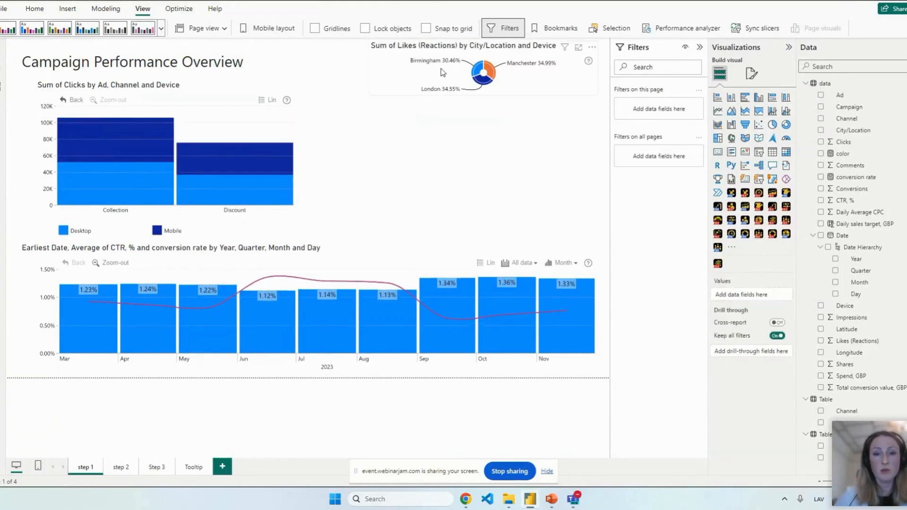
# Enlarge the likes donut chart over the freed space and remove it from the page
pyautogui.click(442, 72)
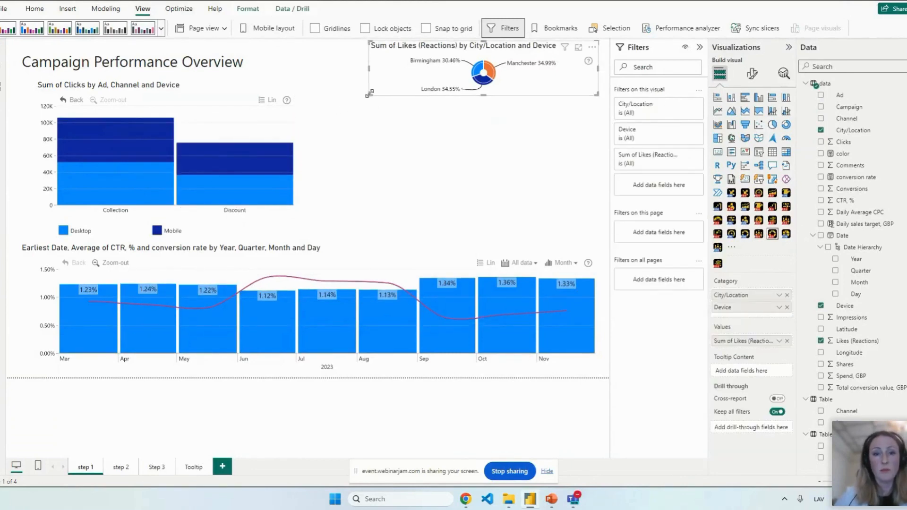
pyautogui.moveTo(371, 92); pyautogui.dragTo(310, 211)
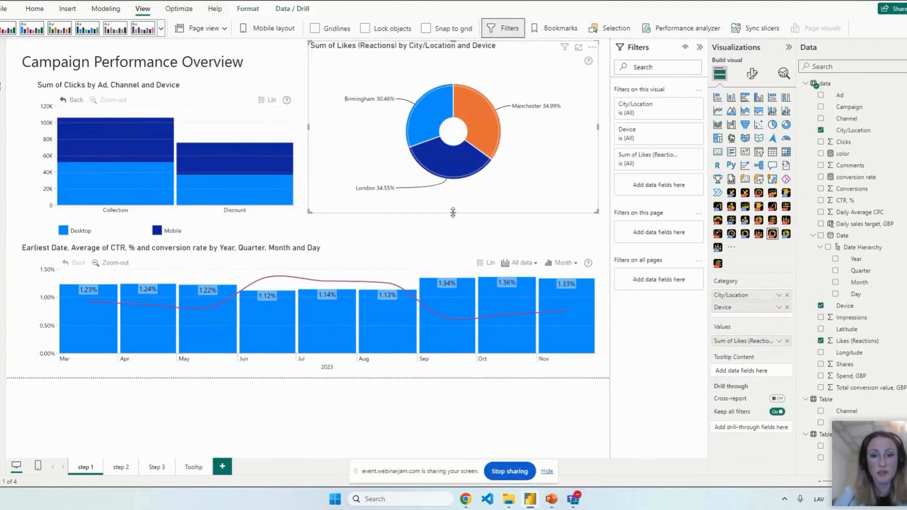
pyautogui.moveTo(456, 217); pyautogui.dragTo(453, 219)
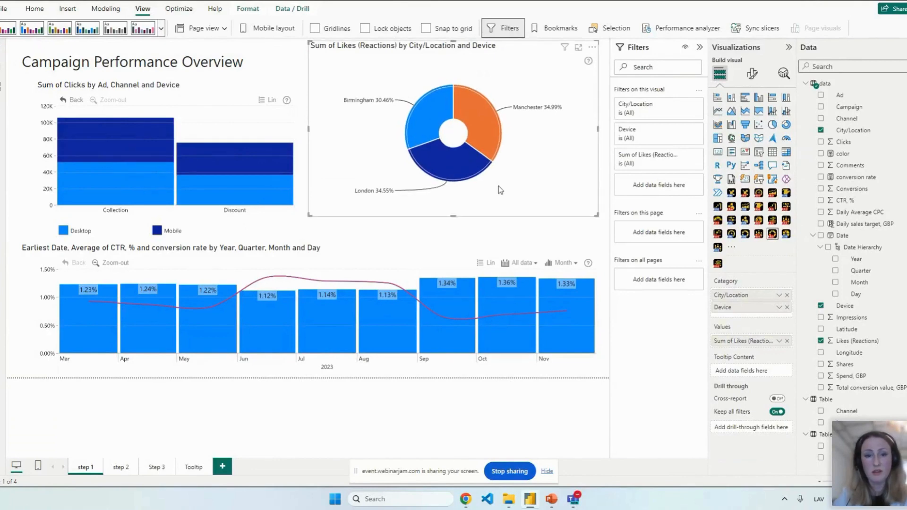
pyautogui.click(592, 47)
pyautogui.click(618, 94)
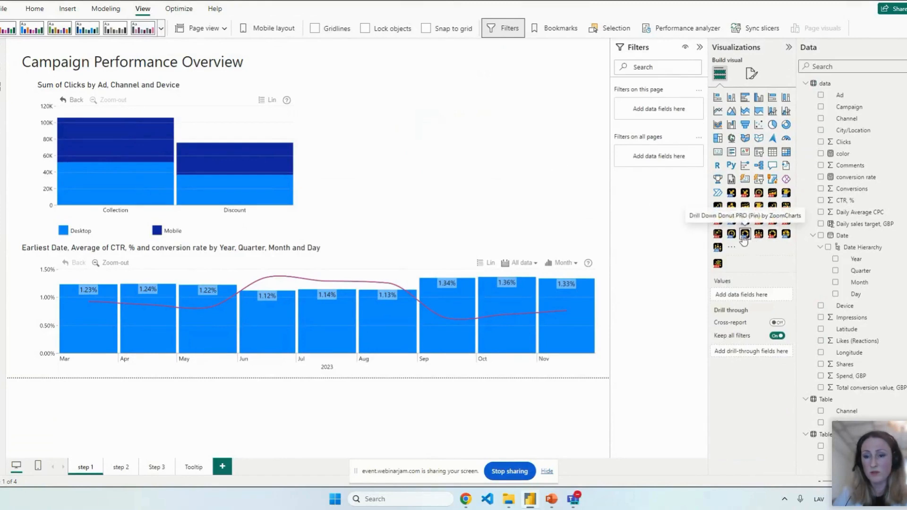
# Add a Drill Down Donut PRO (Filter) visual with City/Location as Category and Impressions as Values
pyautogui.click(772, 235)
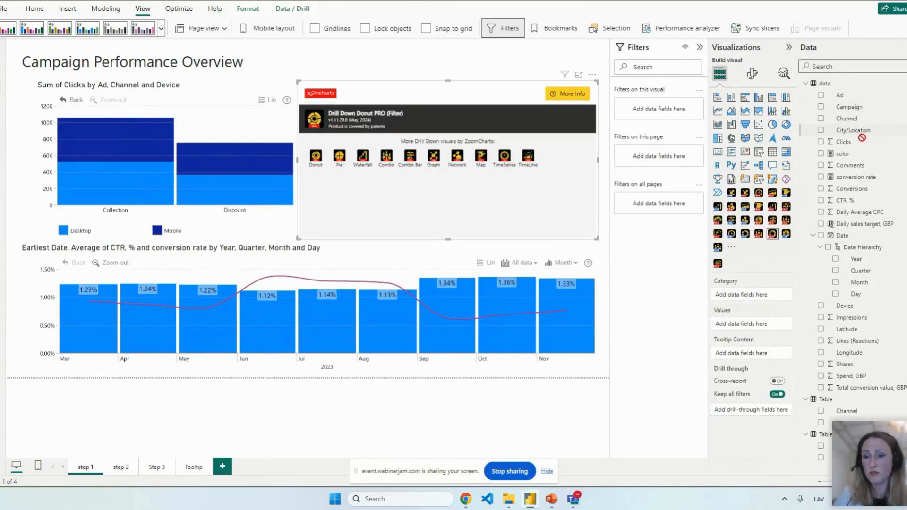
pyautogui.moveTo(862, 138); pyautogui.dragTo(778, 296)
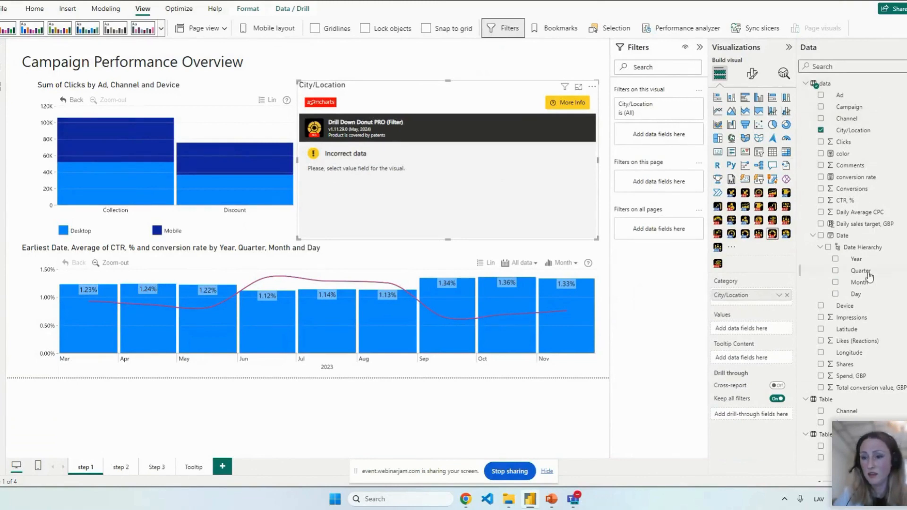
pyautogui.moveTo(869, 322); pyautogui.dragTo(758, 332)
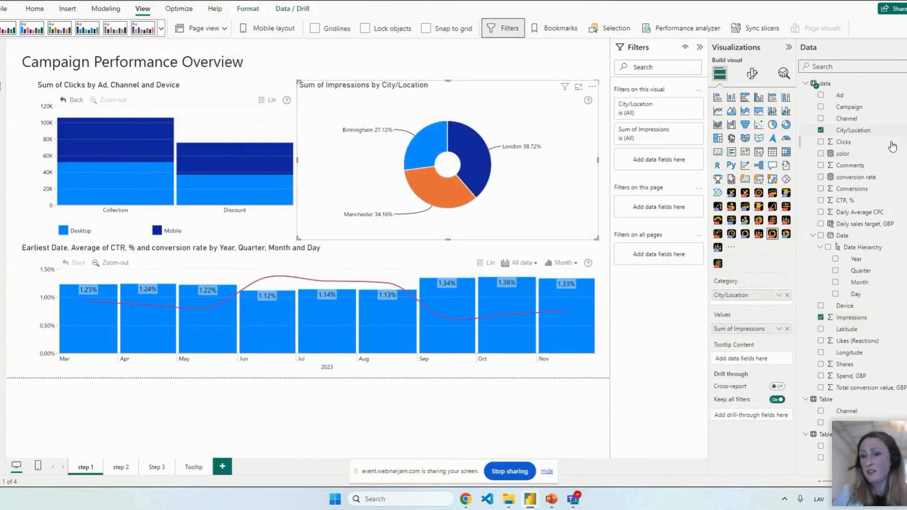
# Add Campaign as the category level below City/Location in the impressions donut and test drilling into the London slice and back
pyautogui.moveTo(872, 113); pyautogui.dragTo(772, 306)
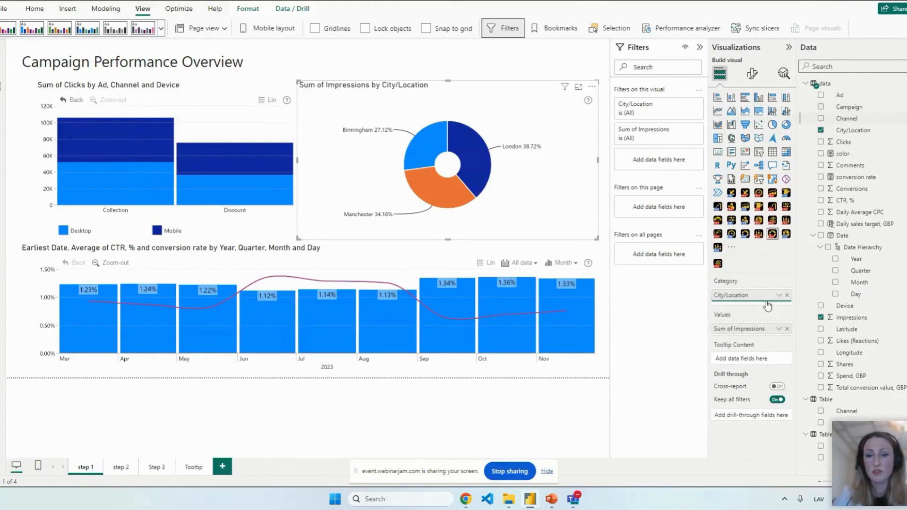
pyautogui.click(473, 146)
pyautogui.click(455, 172)
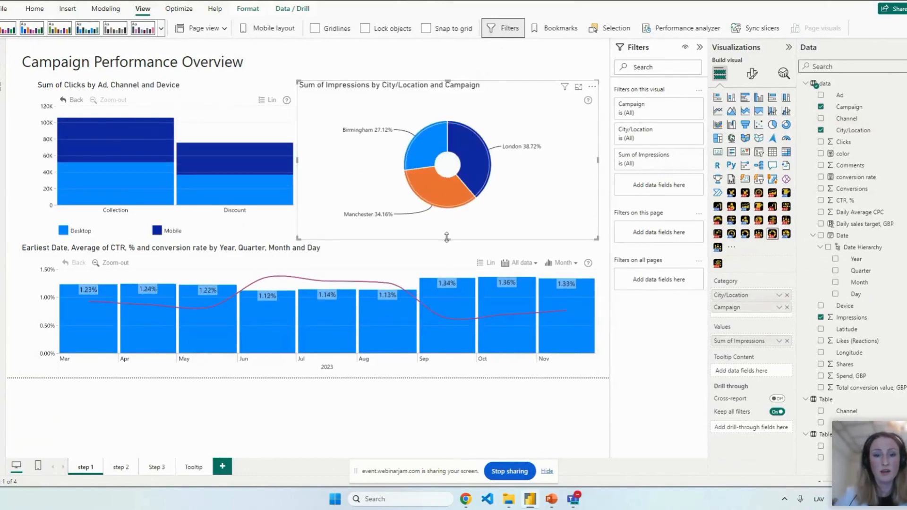
pyautogui.moveTo(447, 239)
pyautogui.mouseDown()
pyautogui.moveTo(447, 257)
pyautogui.moveTo(447, 239)
pyautogui.mouseUp()
pyautogui.click(503, 57)
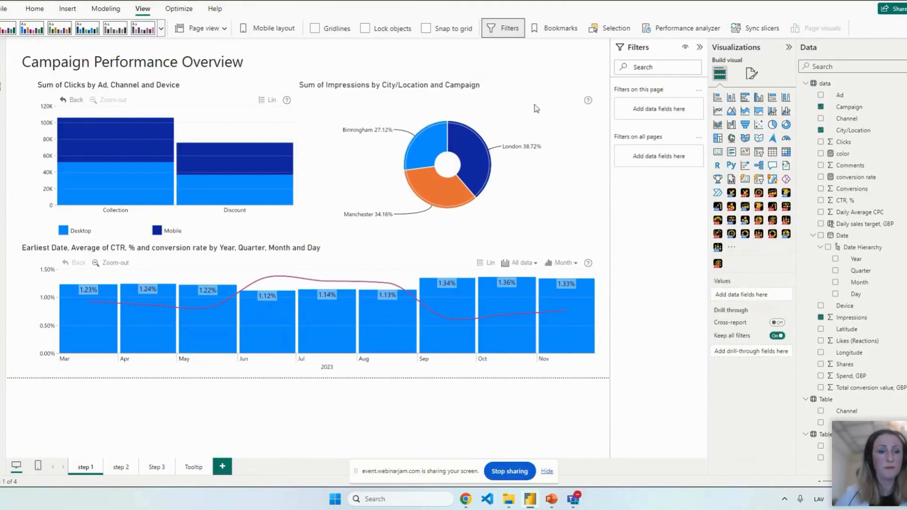
# Drill the timeline chart into the days of August 2023 and zoom back out to all months
pyautogui.click(322, 250)
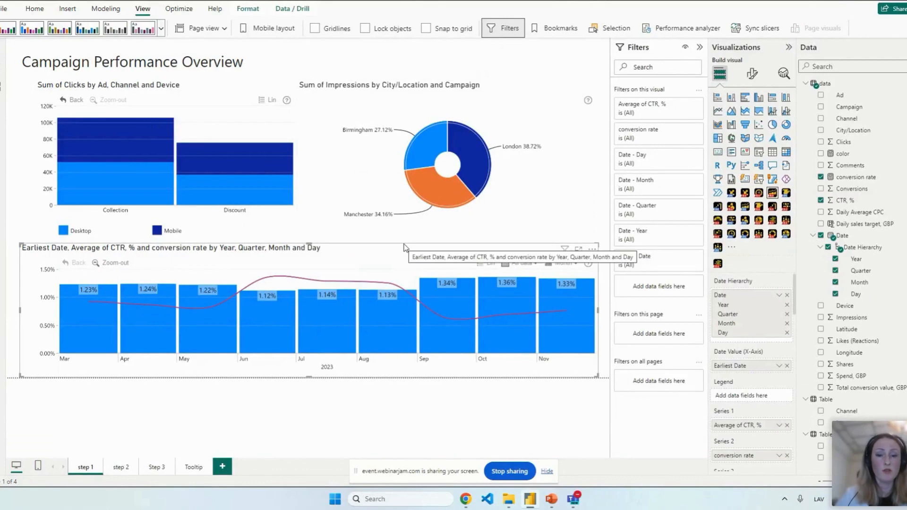
pyautogui.click(384, 330)
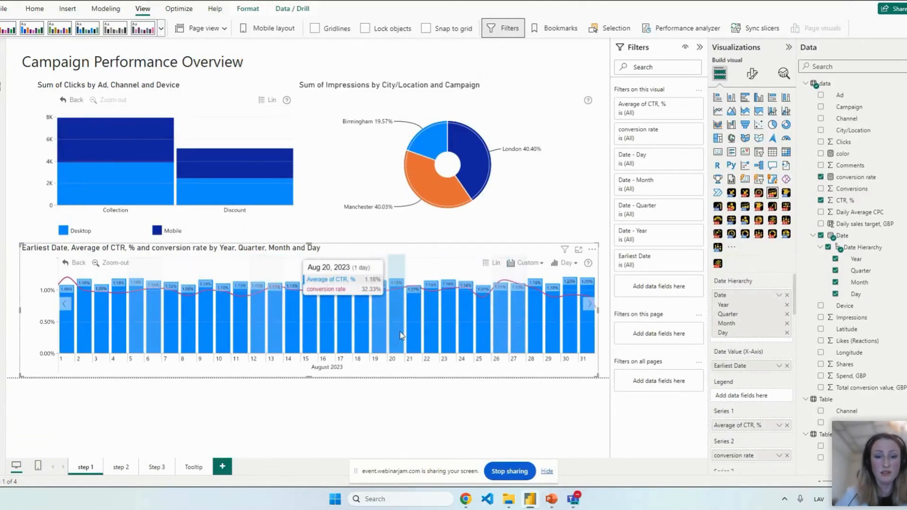
pyautogui.click(119, 264)
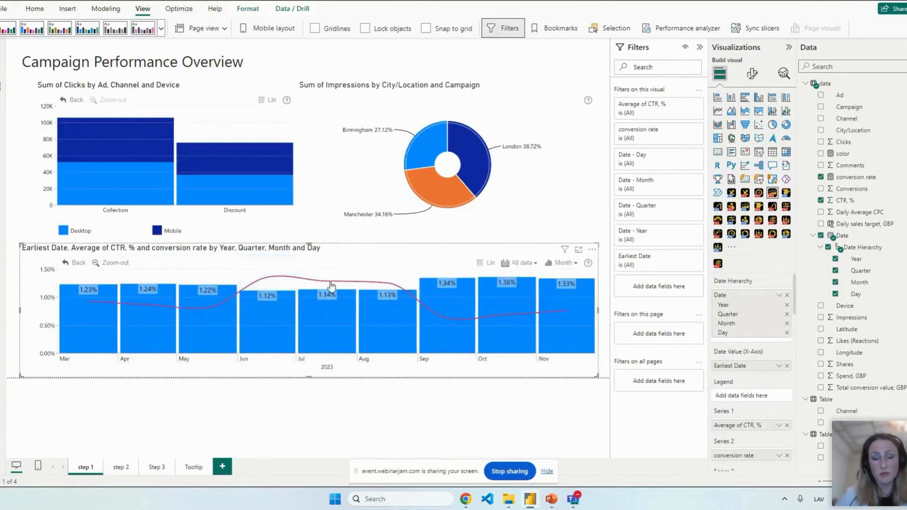
pyautogui.click(361, 243)
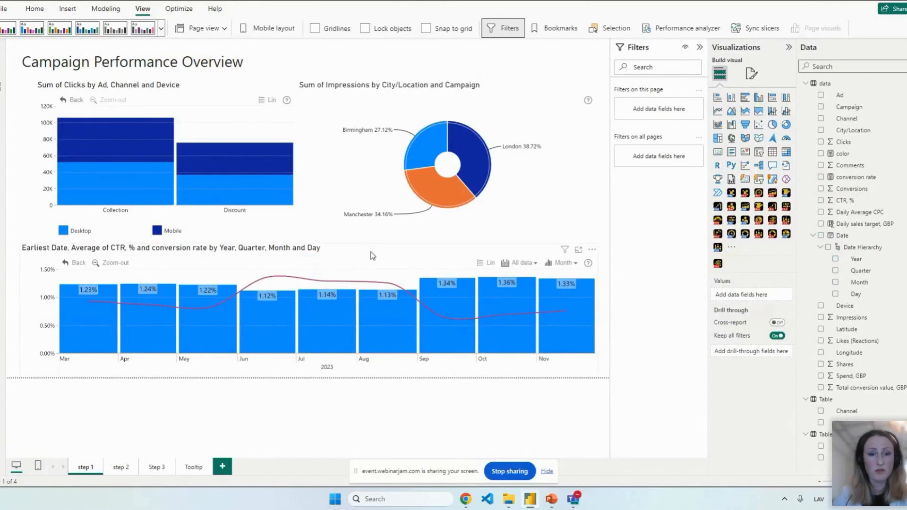
# Replace the existing timeline chart with an empty Drill Down Timeline PRO (Filter) visual widened beneath the clicks and impressions charts
pyautogui.click(373, 250)
pyautogui.press('Delete')
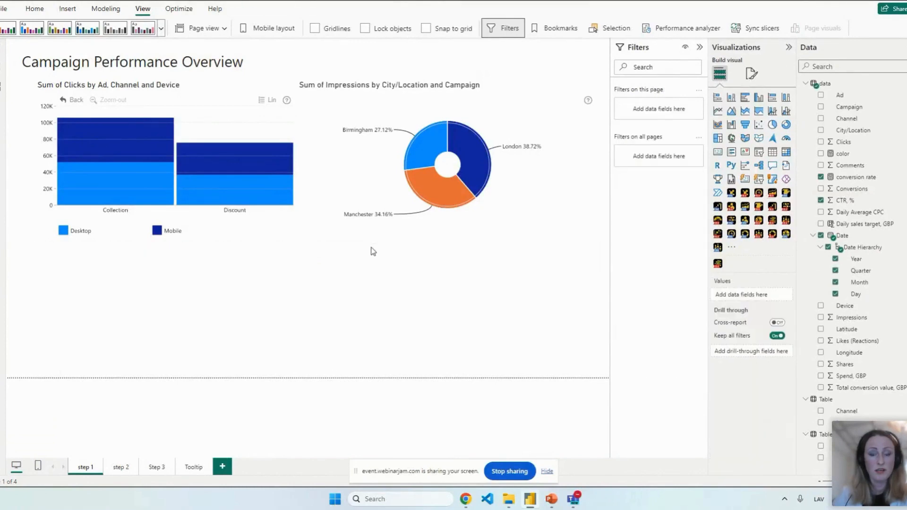
pyautogui.click(772, 193)
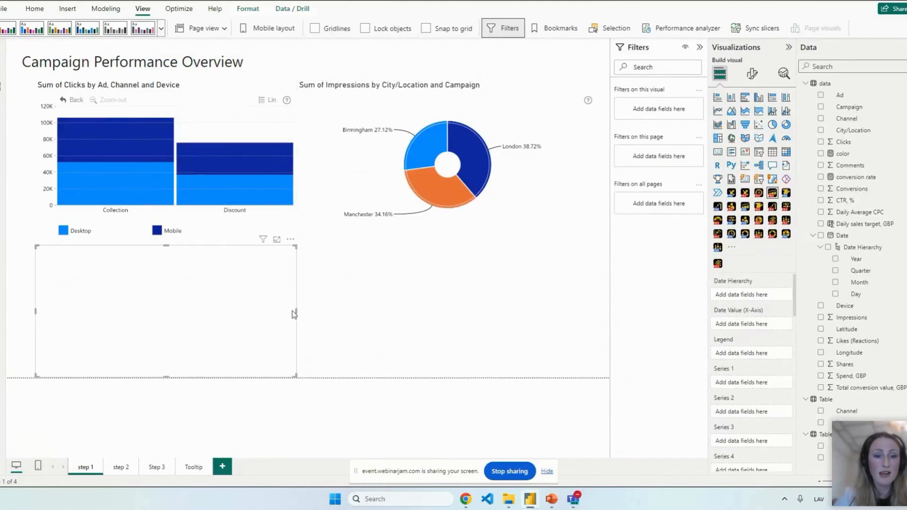
pyautogui.moveTo(456, 315); pyautogui.dragTo(579, 316)
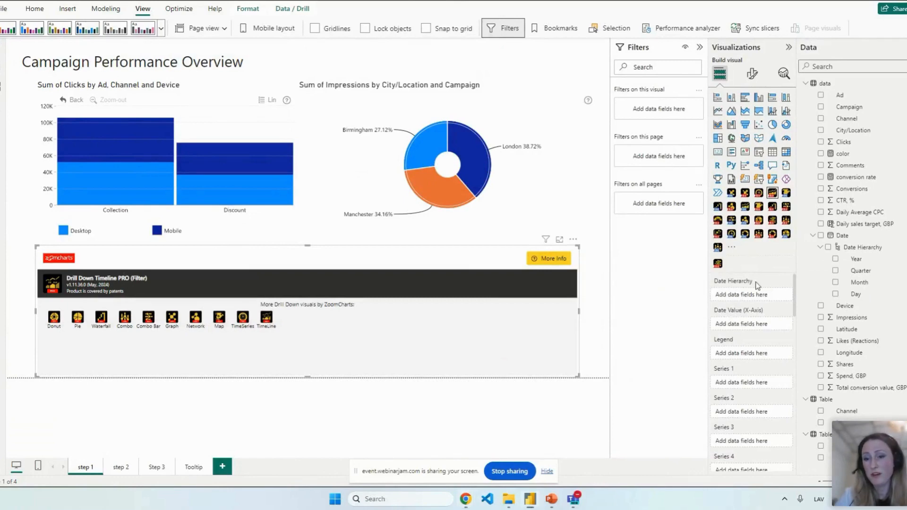
# Assign the Date Hierarchy without Quarter to the new timeline's Date Hierarchy and set Date as its Date Value (X-Axis)
pyautogui.moveTo(741, 284)
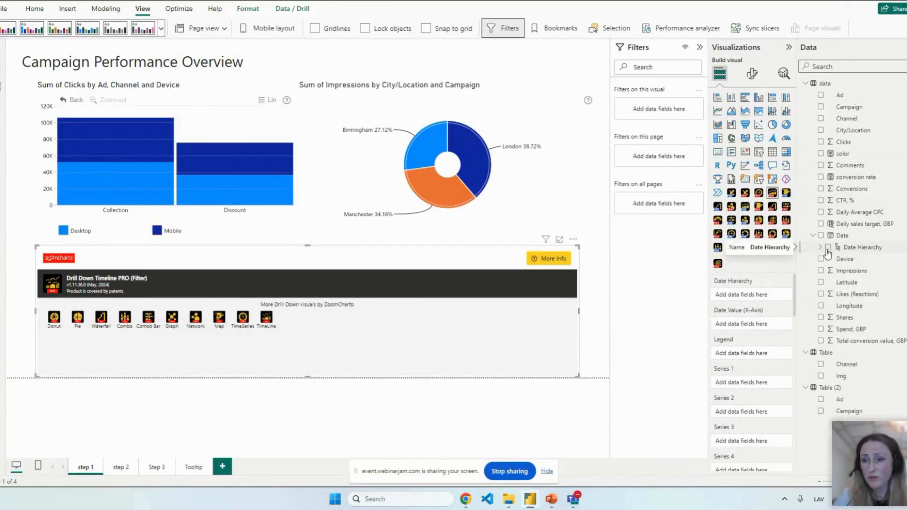
pyautogui.moveTo(831, 255); pyautogui.dragTo(764, 297)
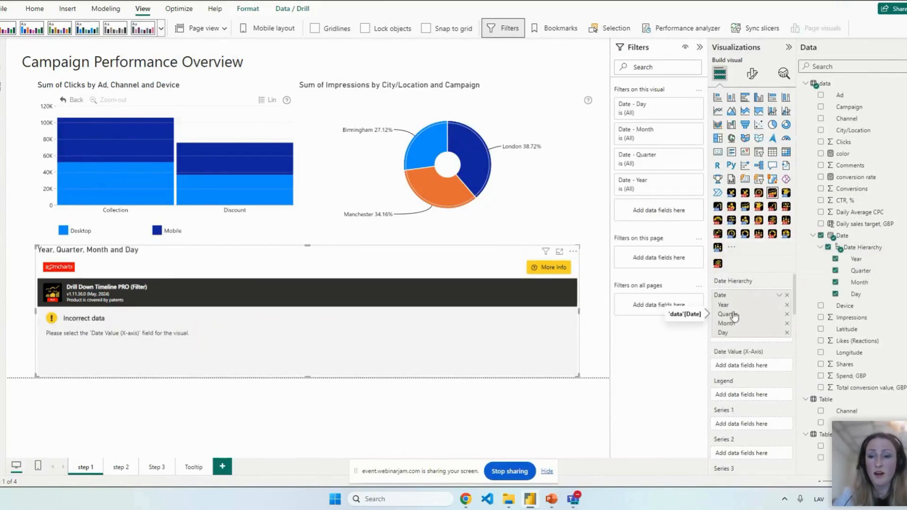
pyautogui.click(787, 314)
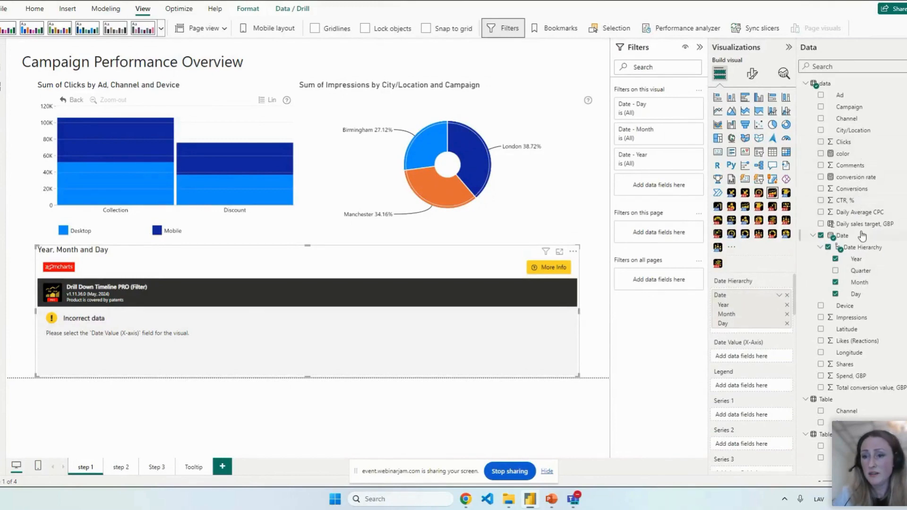
pyautogui.moveTo(862, 235); pyautogui.dragTo(756, 358)
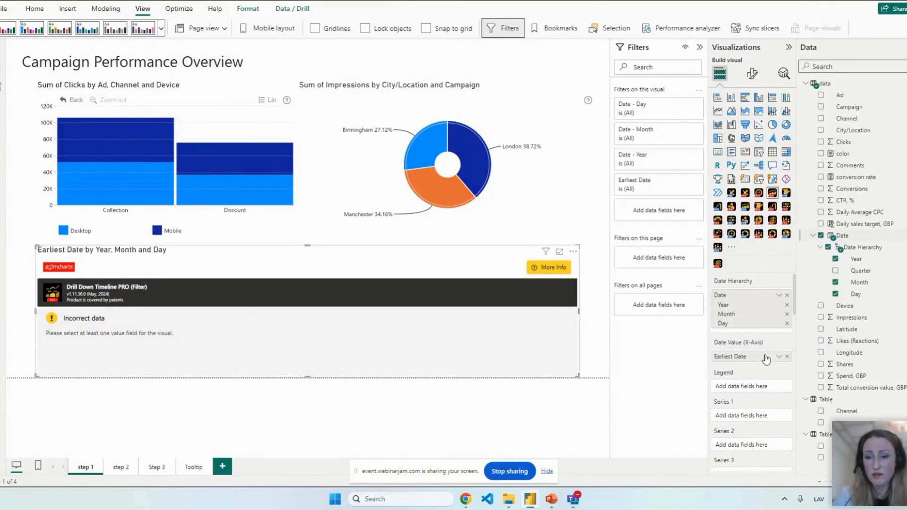
pyautogui.scroll(-2, 765, 359)
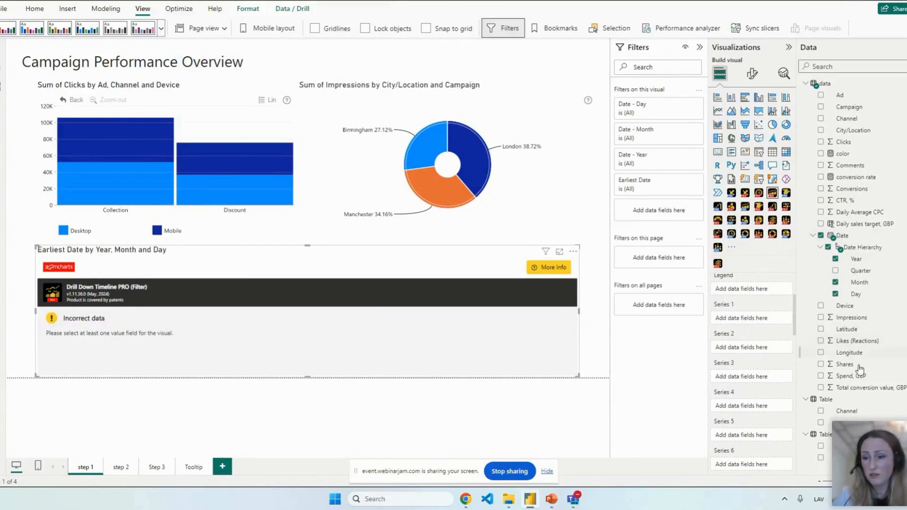
# Assign CTR, % to Series 1 of the timeline and turn off its Year display unit
pyautogui.moveTo(870, 202); pyautogui.dragTo(759, 320)
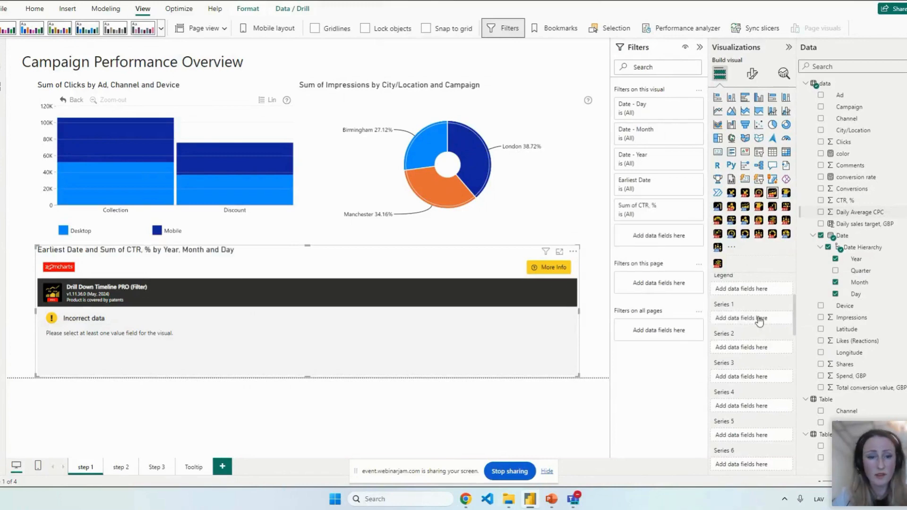
pyautogui.moveTo(286, 292)
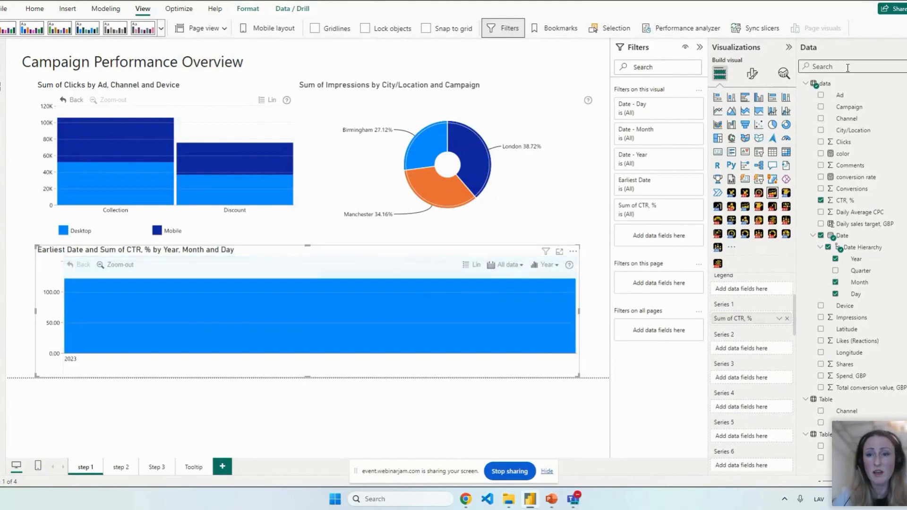
pyautogui.click(752, 74)
pyautogui.click(752, 282)
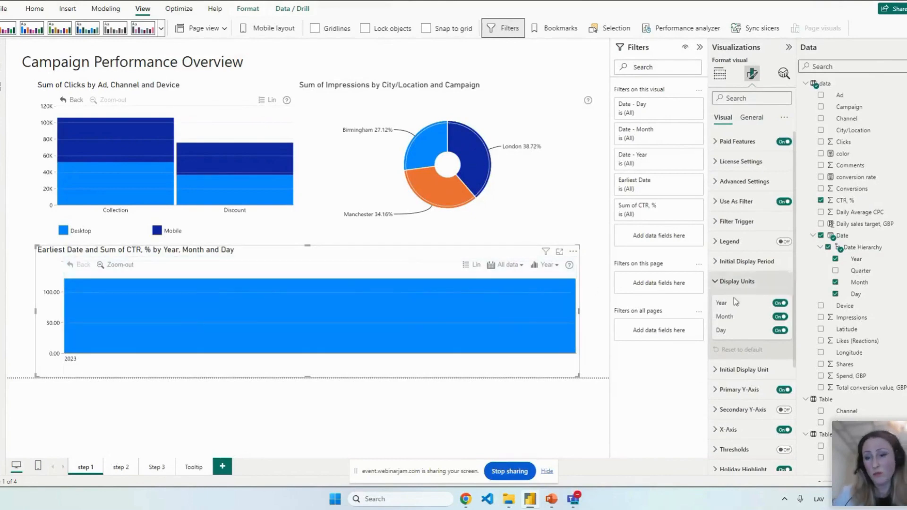
pyautogui.click(779, 303)
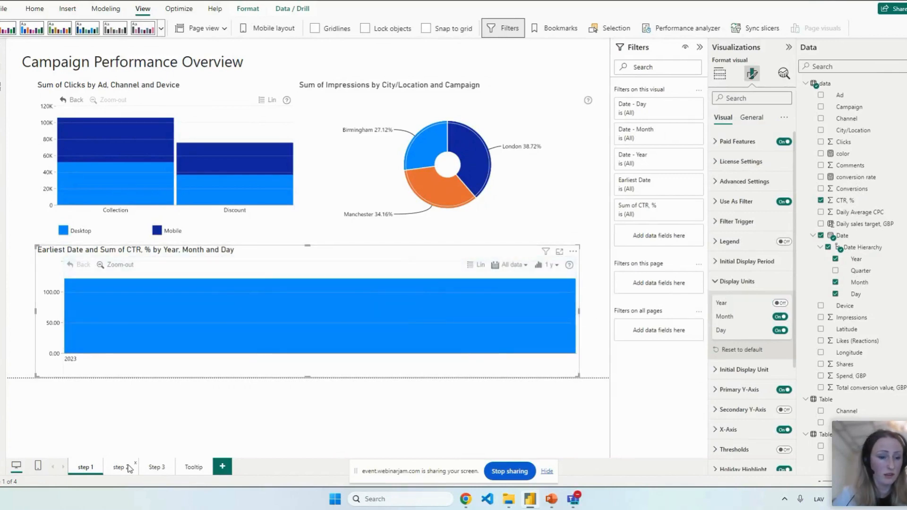
# Reload the step 1 page and test the timeline by drilling into August 2023 and zooming back out to all months
pyautogui.click(104, 468)
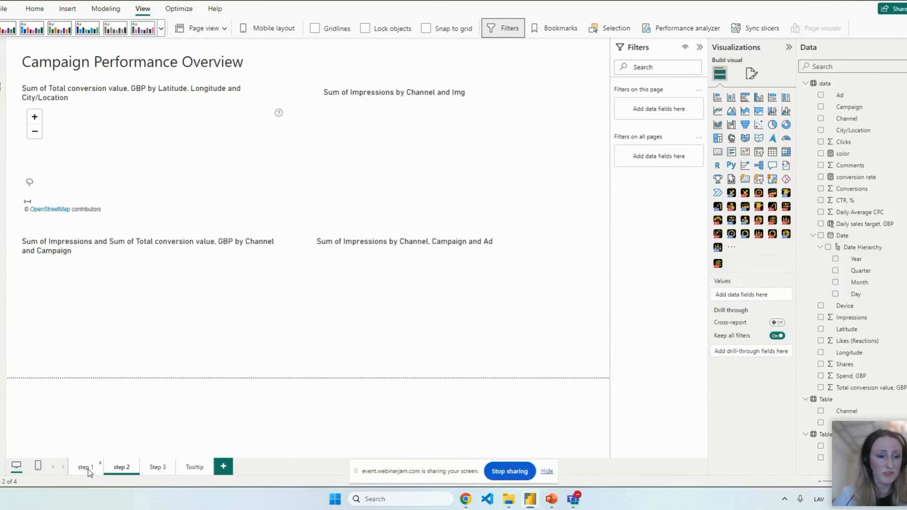
pyautogui.click(88, 469)
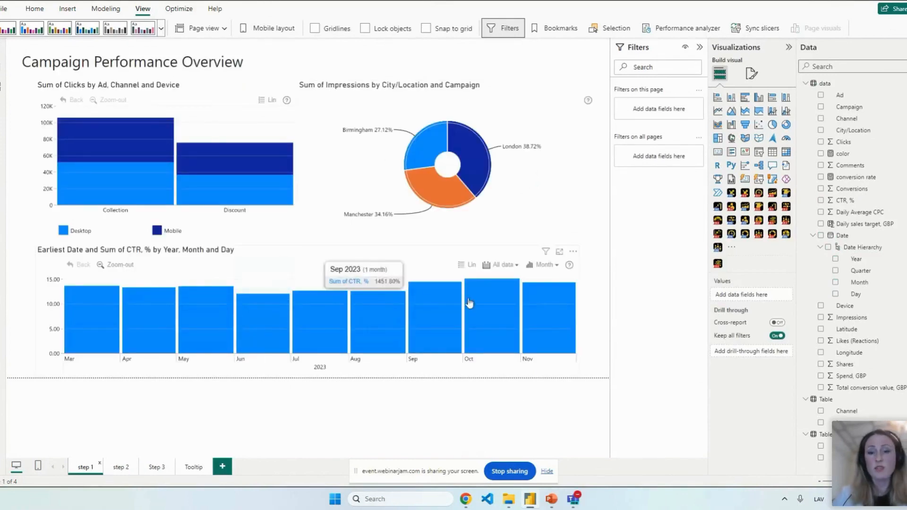
pyautogui.click(303, 249)
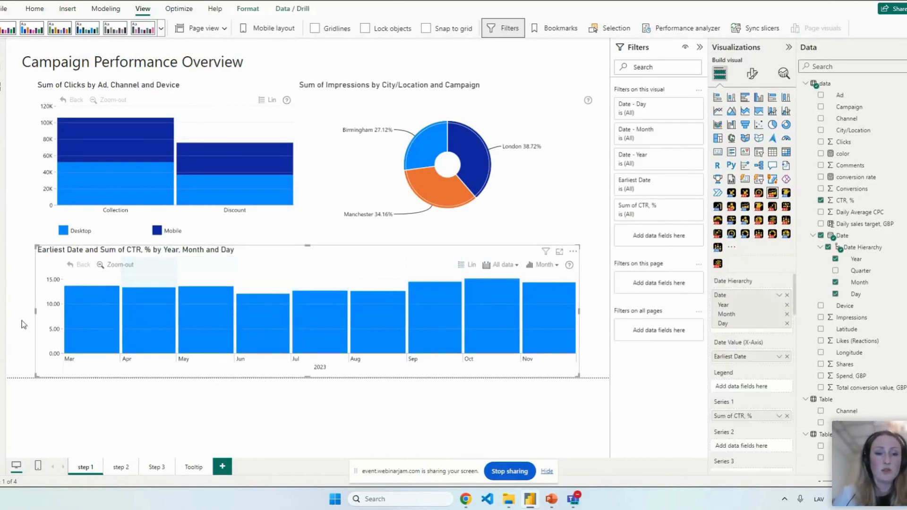
pyautogui.scroll(4, 358, 307)
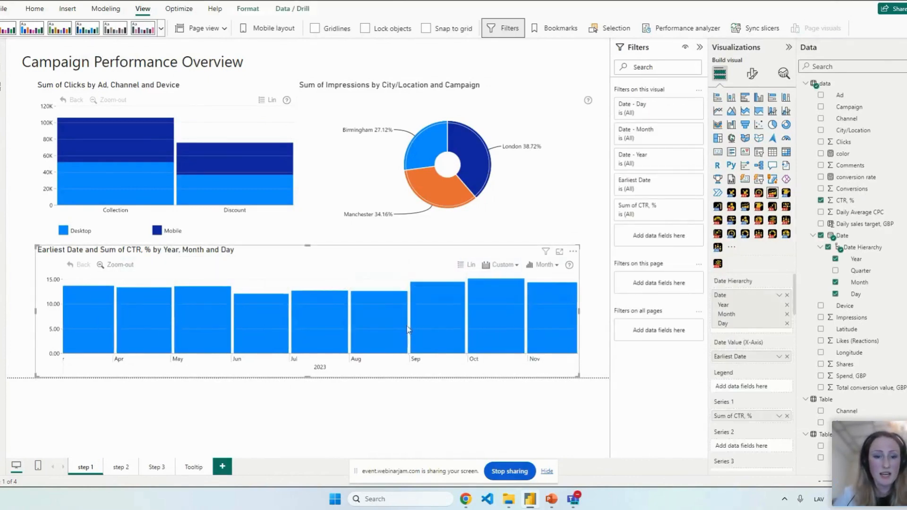
pyautogui.scroll(3, 358, 307)
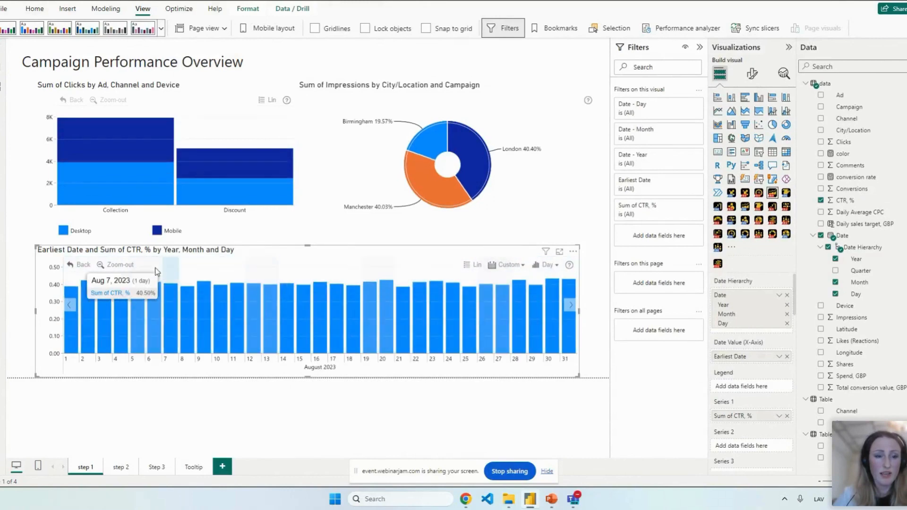
pyautogui.click(126, 266)
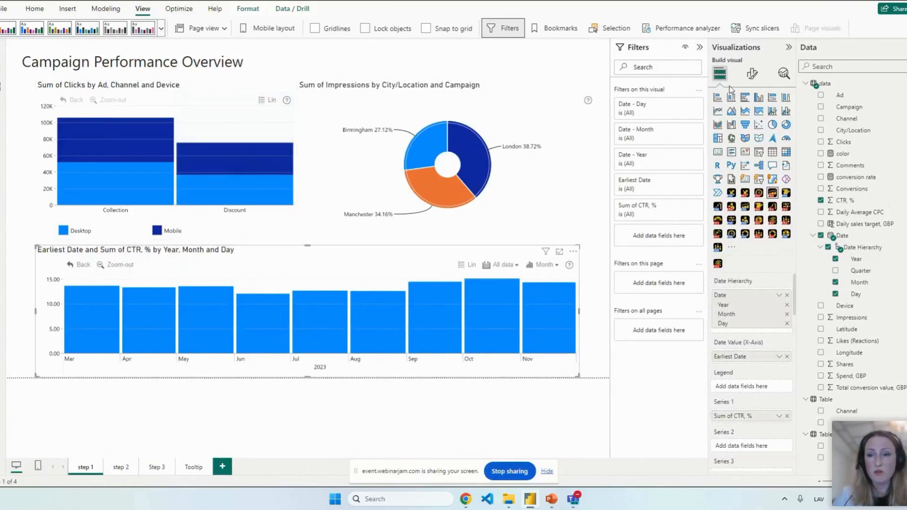
# Add the conversion rate measure as Series 2 of the timeline and view its formula
pyautogui.click(753, 74)
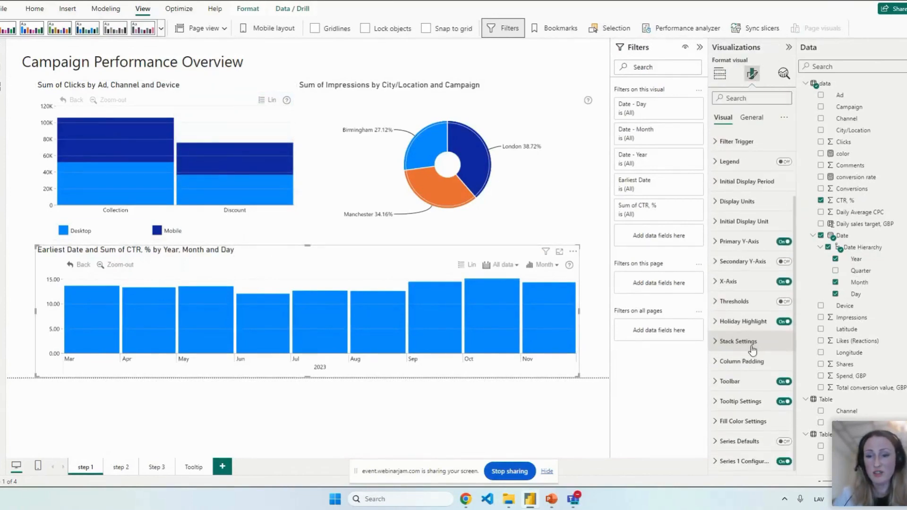
pyautogui.scroll(3, 747, 457)
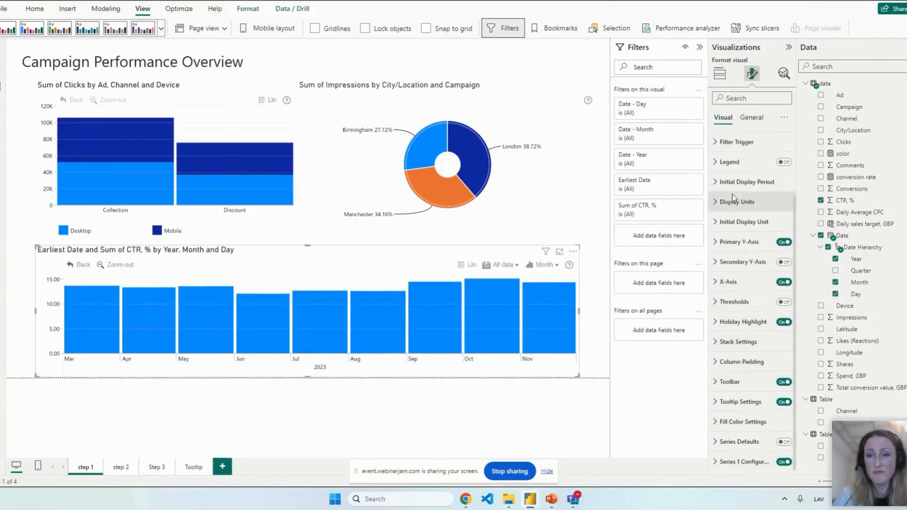
pyautogui.click(719, 73)
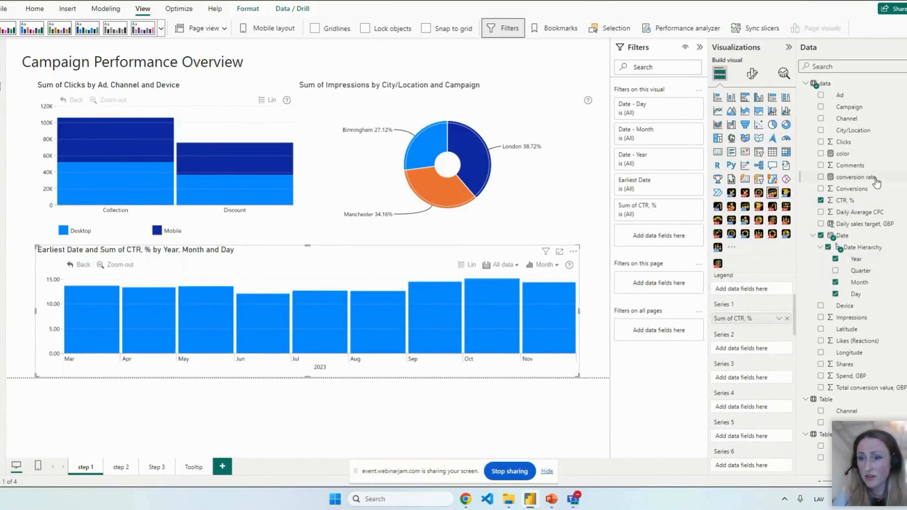
pyautogui.moveTo(876, 181); pyautogui.dragTo(767, 353)
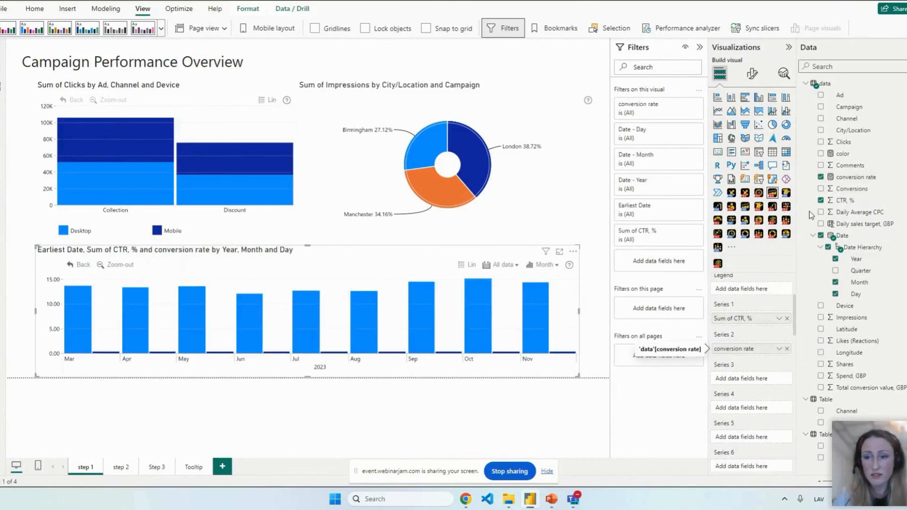
pyautogui.click(845, 177)
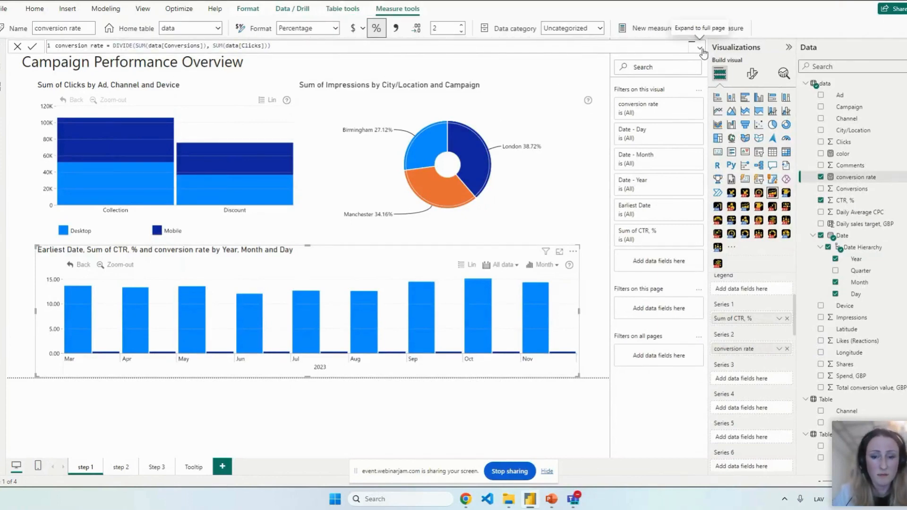
pyautogui.moveTo(324, 355)
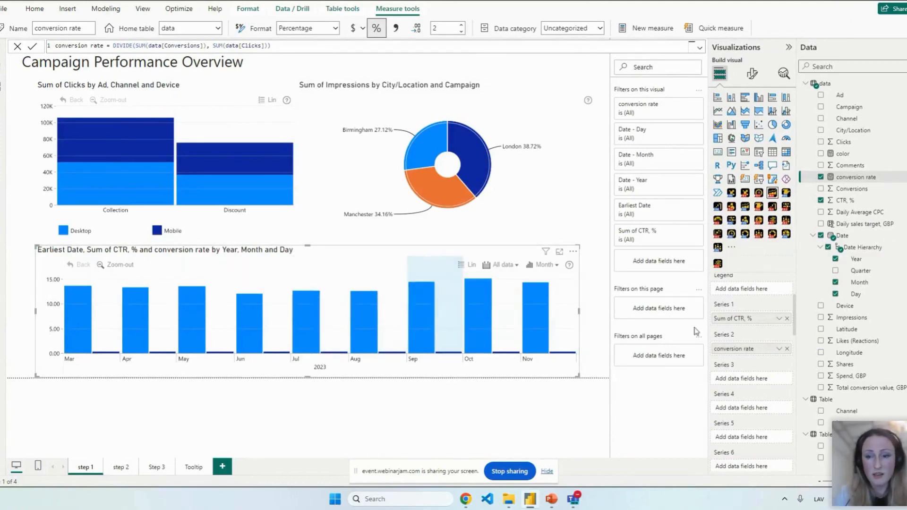
# Change the aggregation of CTR, % in the timeline's Series 1 to Average
pyautogui.click(779, 319)
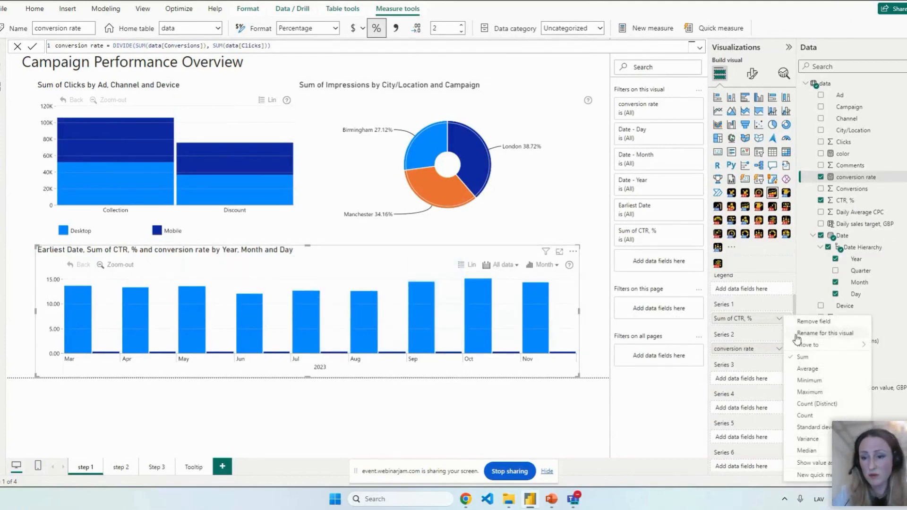
pyautogui.click(807, 369)
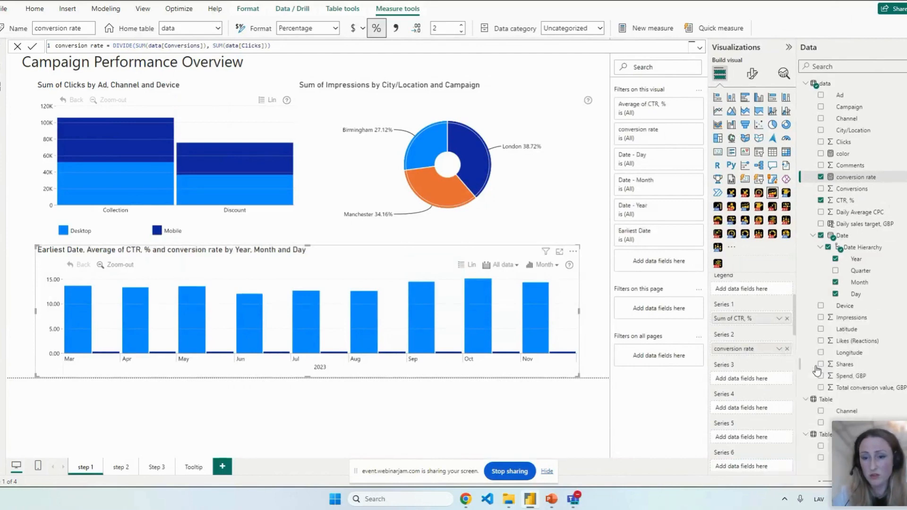
pyautogui.click(778, 349)
pyautogui.click(771, 358)
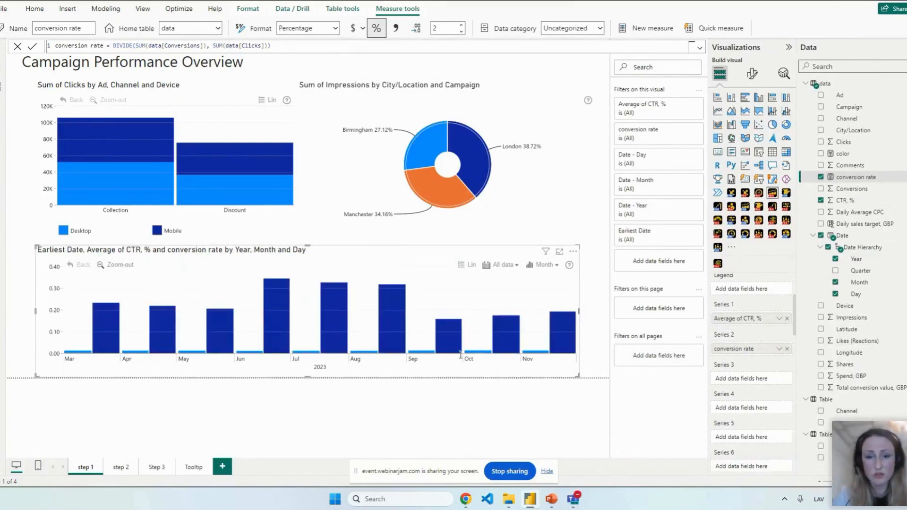
pyautogui.moveTo(360, 338)
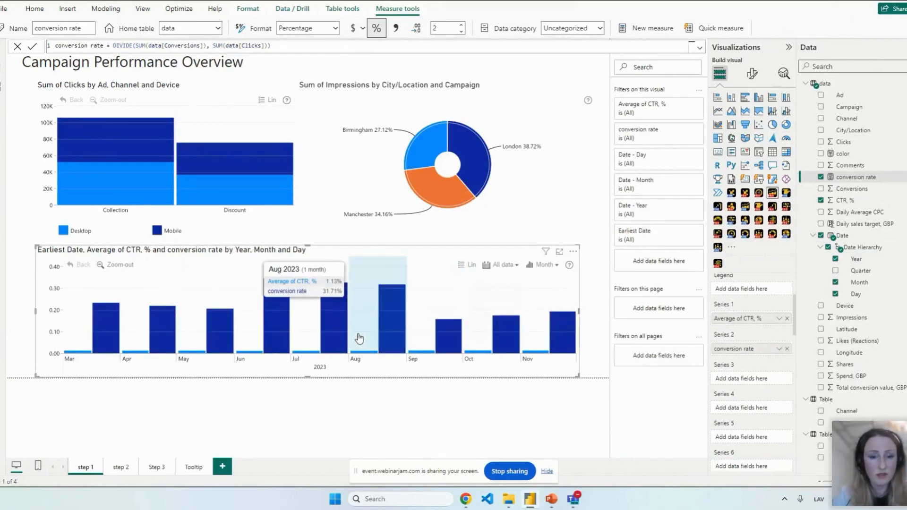
# Replace the conversion rate measure in the timeline's Series 2 with the Conversions field
pyautogui.click(778, 353)
pyautogui.click(774, 367)
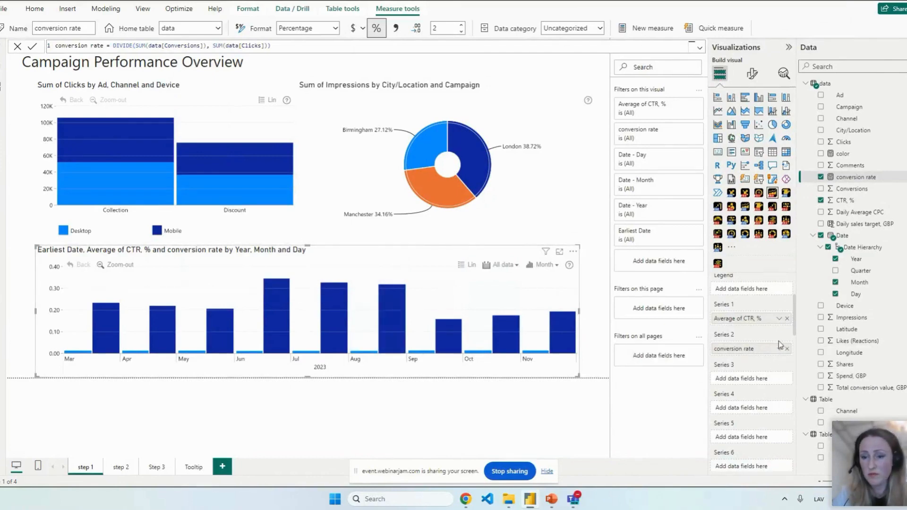
pyautogui.click(787, 350)
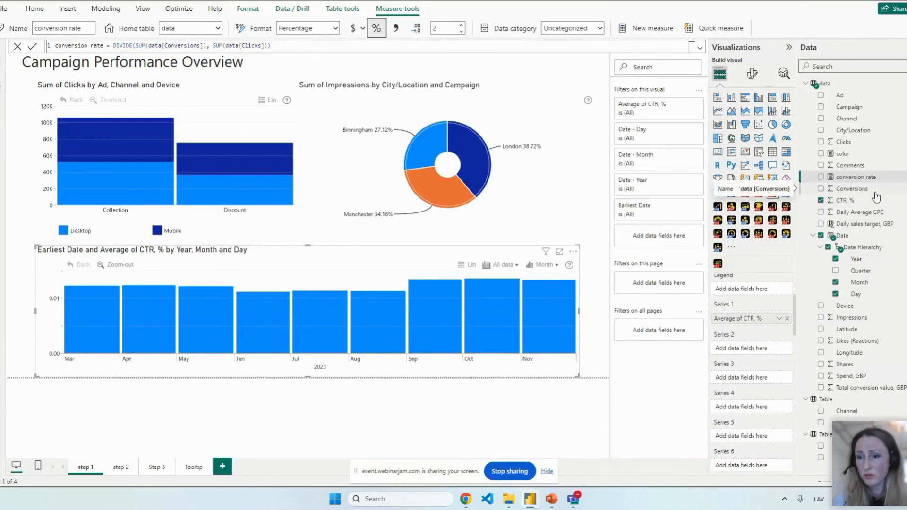
pyautogui.moveTo(875, 195); pyautogui.dragTo(769, 353)
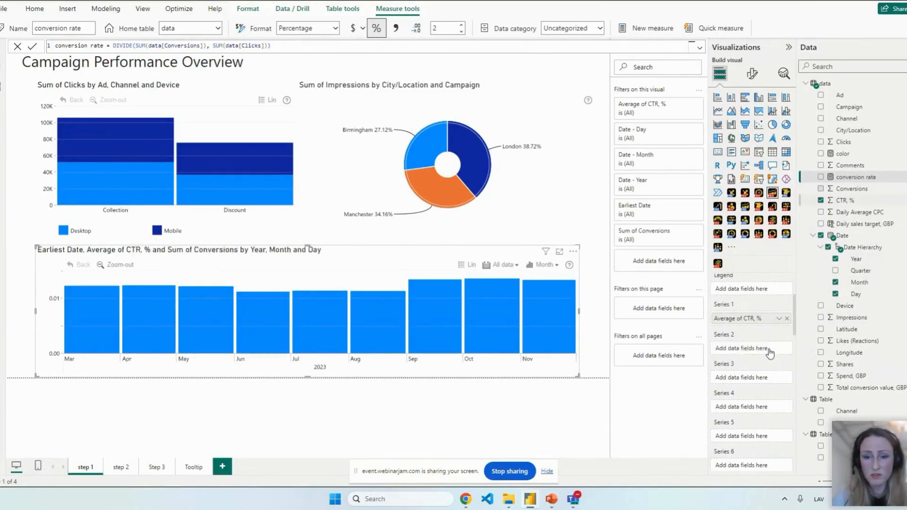
# Set the chart type of the timeline's Series 2, Sum of Conversions, to Area
pyautogui.click(752, 74)
pyautogui.scroll(-3, 773, 385)
pyautogui.click(745, 462)
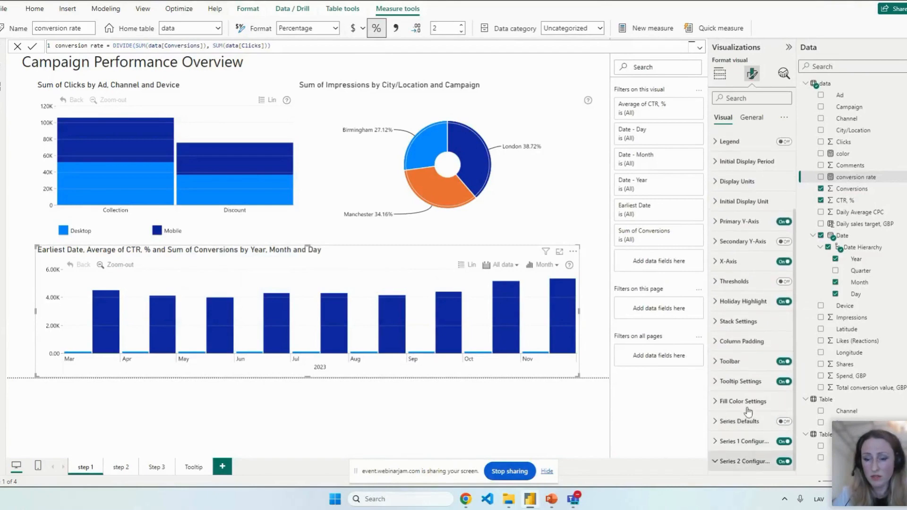
pyautogui.scroll(-2, 752, 390)
pyautogui.scroll(-4, 753, 388)
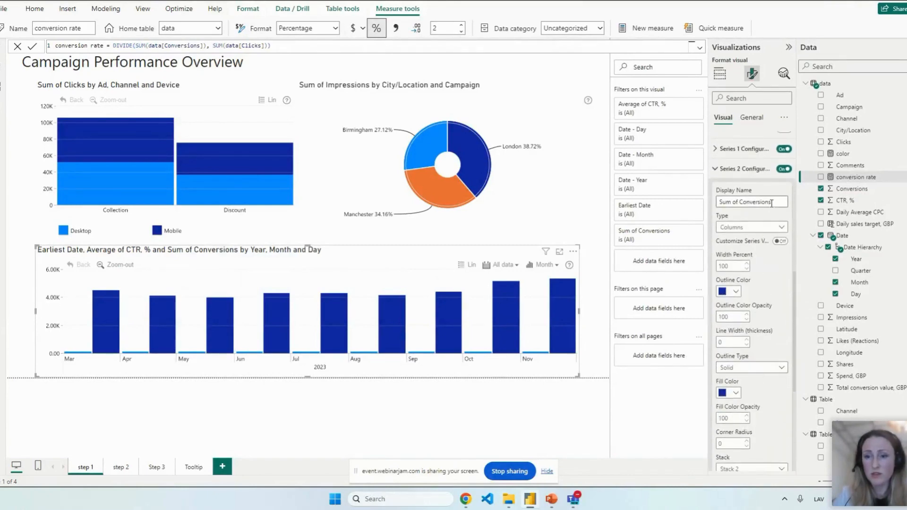
pyautogui.click(744, 228)
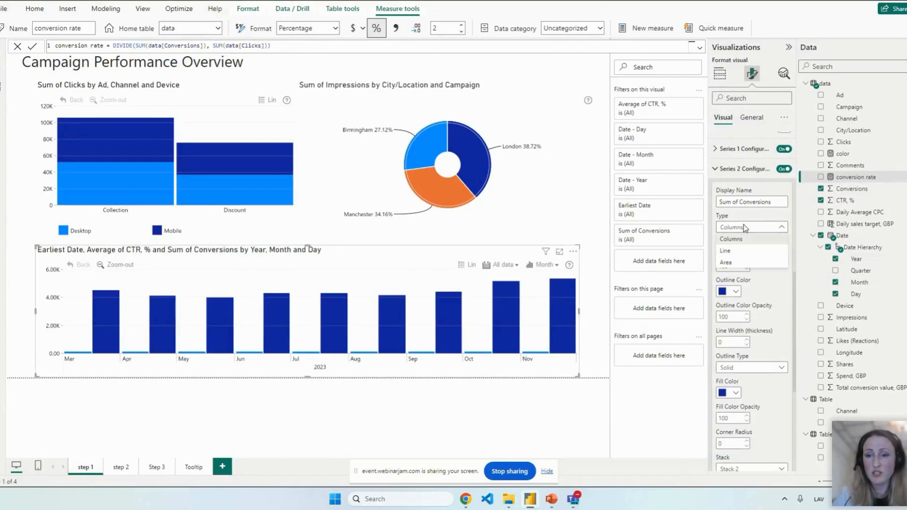
pyautogui.click(744, 264)
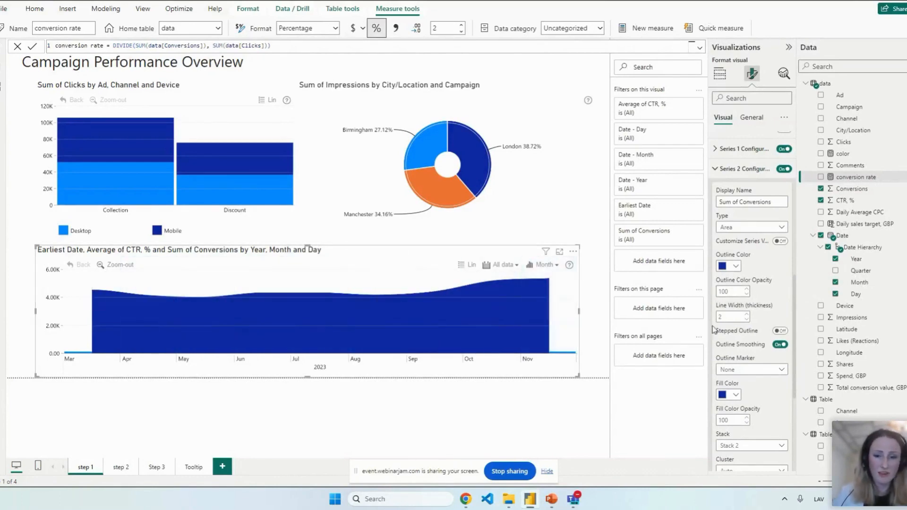
# Set the Sum of Conversions area's display order to 5 and its fill color opacity to 50
pyautogui.scroll(-4, 763, 301)
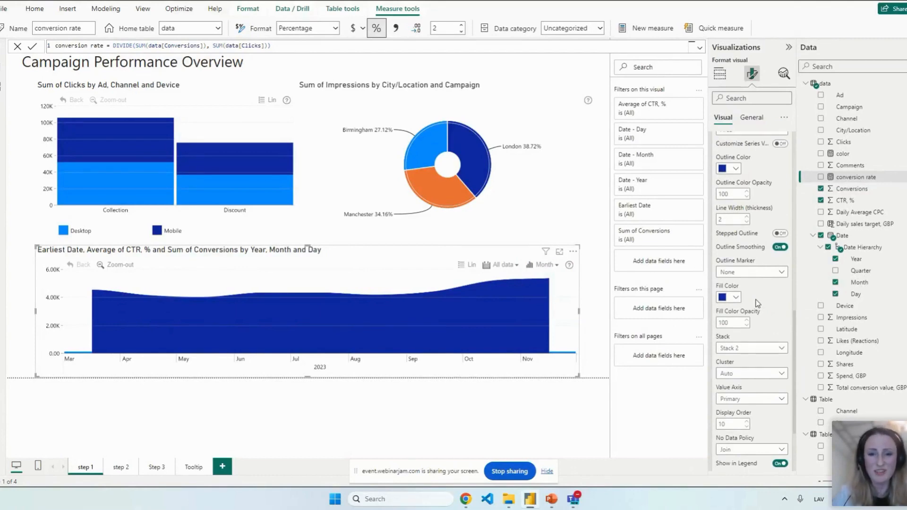
pyautogui.click(738, 424)
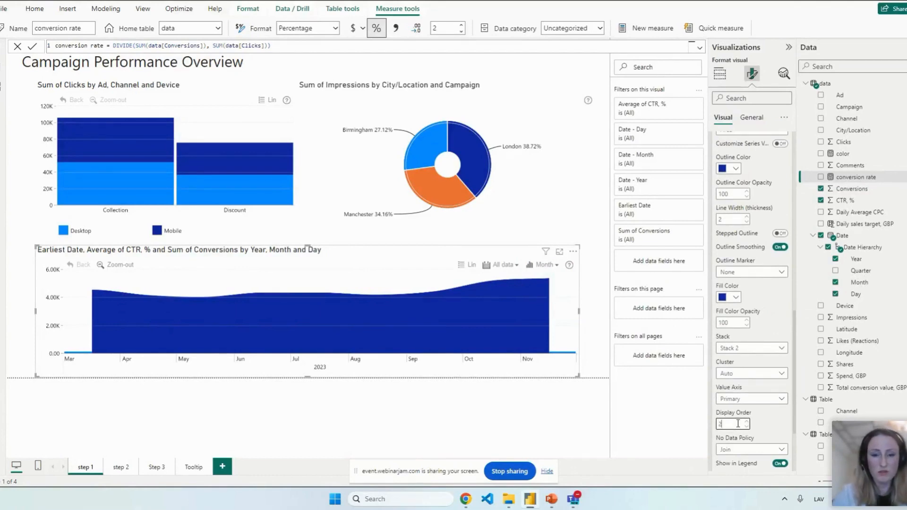
pyautogui.write('20')
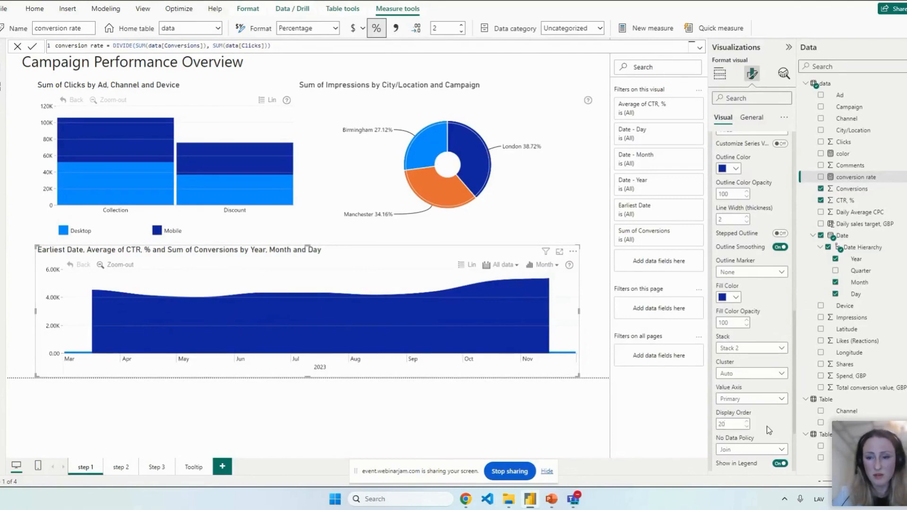
pyautogui.doubleClick(735, 423)
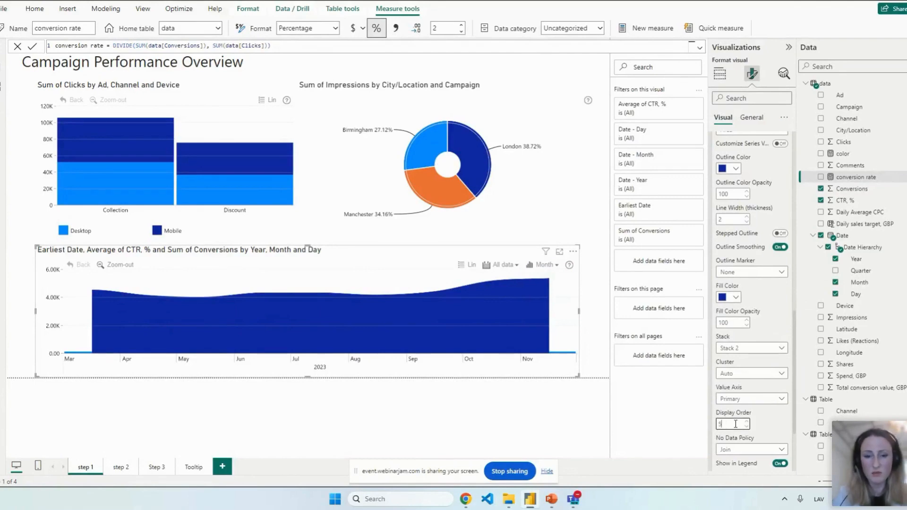
pyautogui.click(731, 323)
pyautogui.write('50')
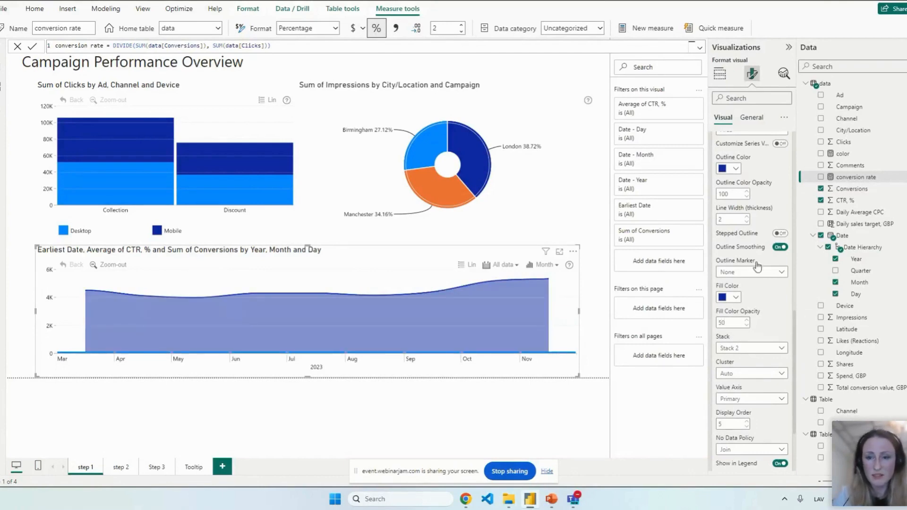
# Move the Sum of Conversions area to the Secondary value axis and set its fill color opacity to 100
pyautogui.click(751, 399)
pyautogui.click(750, 410)
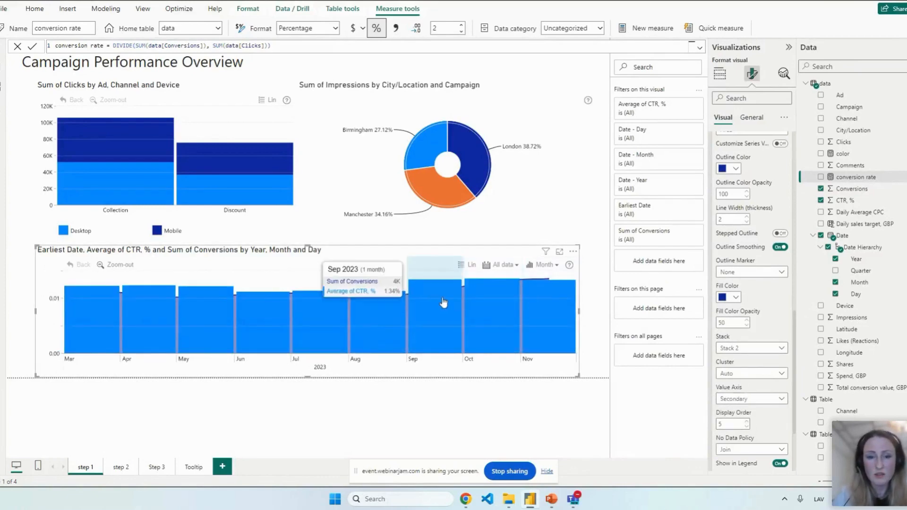
pyautogui.click(735, 320)
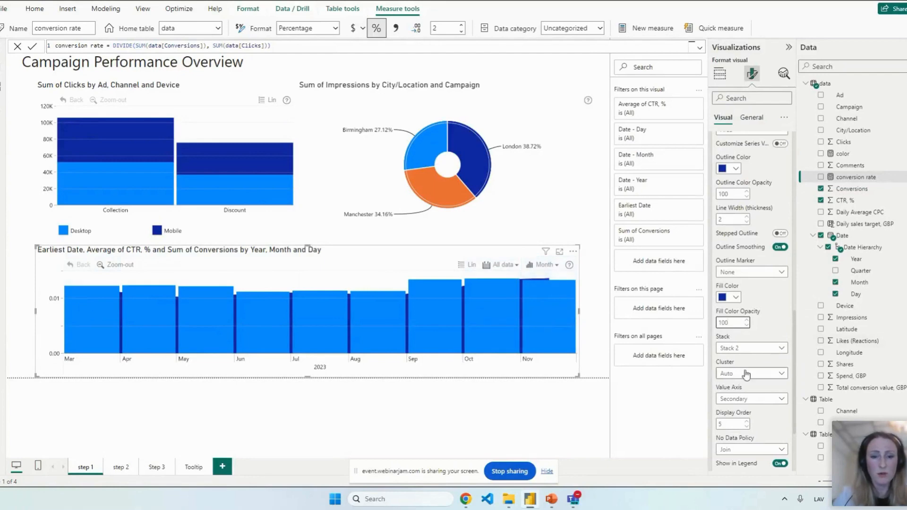
pyautogui.scroll(3, 751, 284)
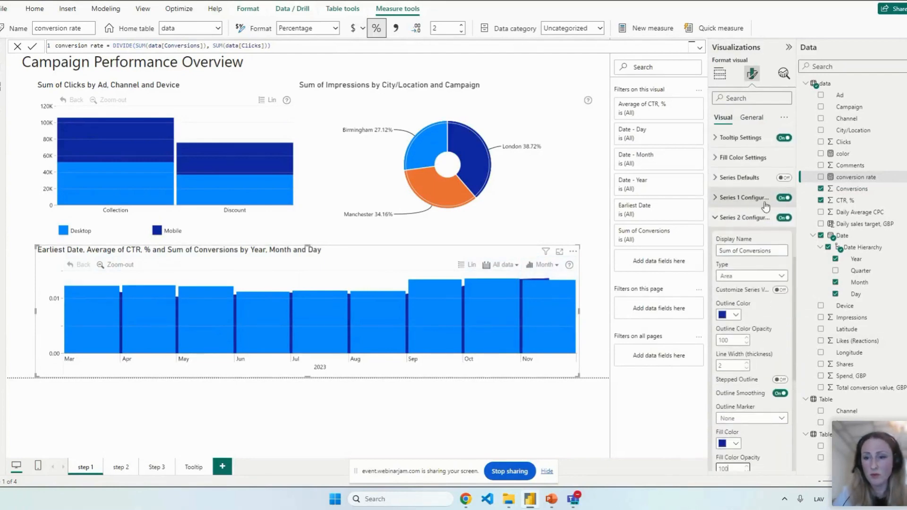
# Turn on the secondary Y-axis of the timeline
pyautogui.scroll(5, 765, 206)
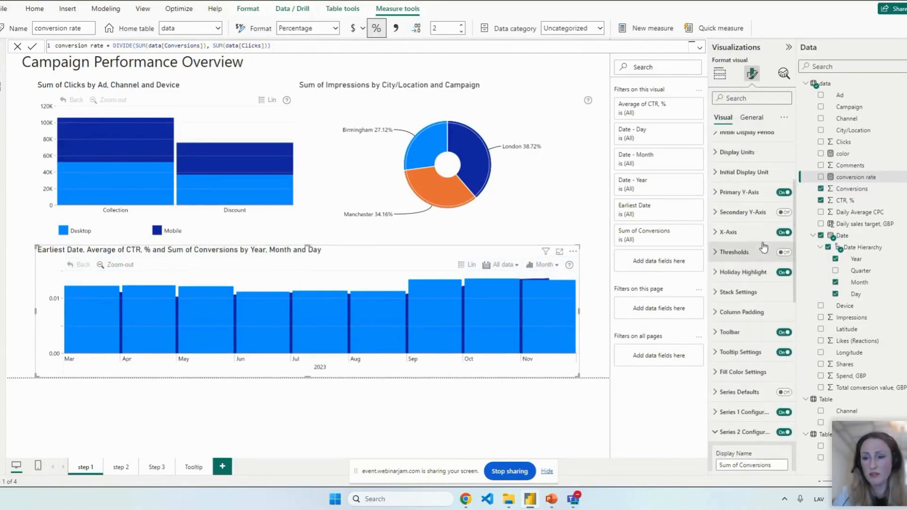
pyautogui.scroll(1, 763, 246)
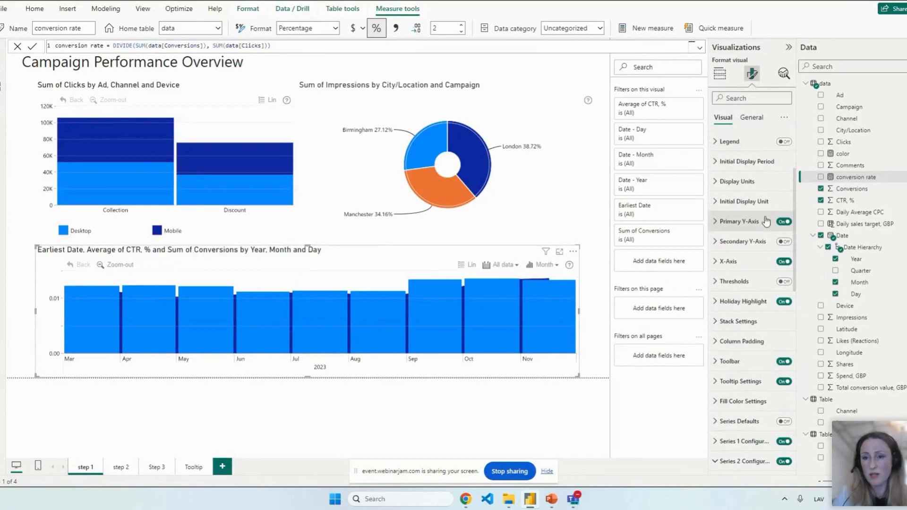
pyautogui.click(785, 242)
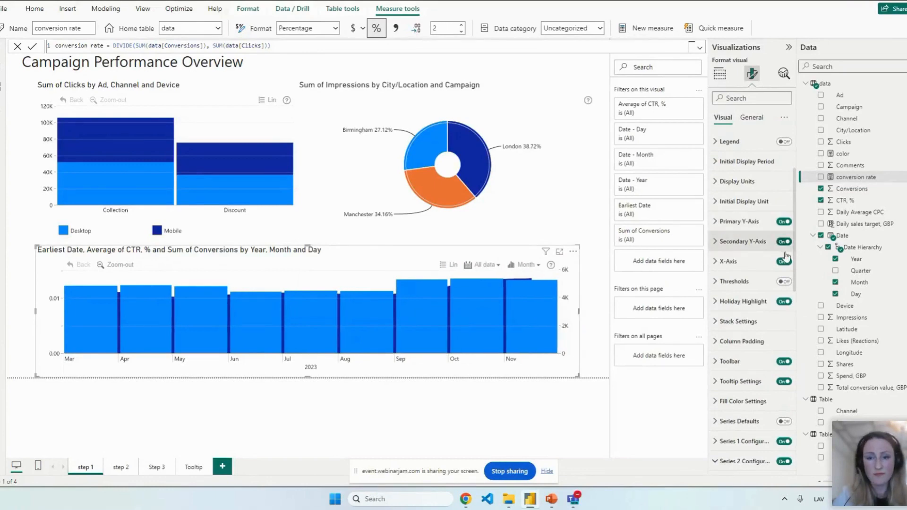
# Set the width percent of the timeline's Series 1 columns, Average of CTR, %, to 70
pyautogui.scroll(-6, 745, 380)
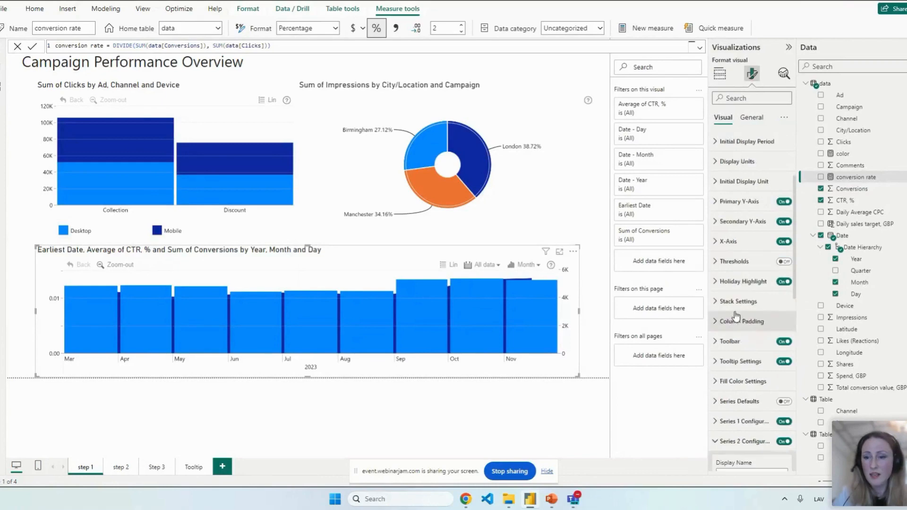
pyautogui.scroll(4, 745, 380)
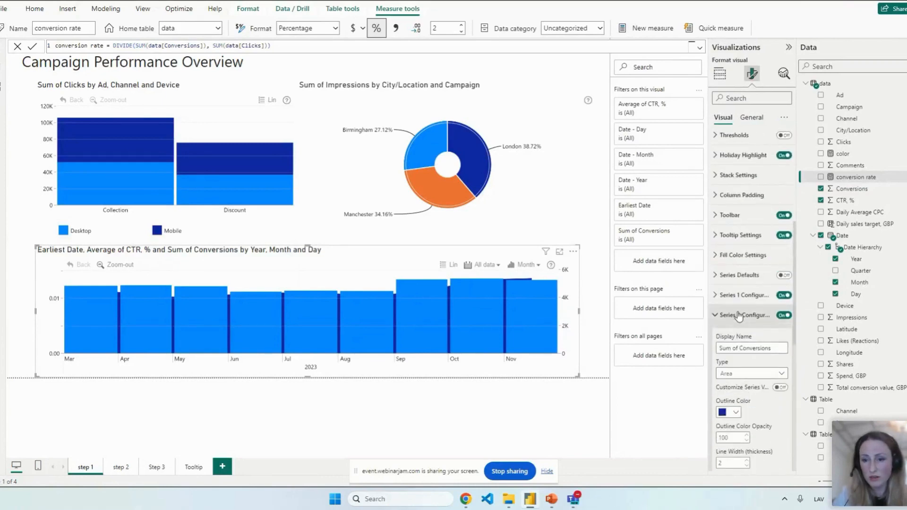
pyautogui.click(751, 295)
pyautogui.scroll(-3, 753, 311)
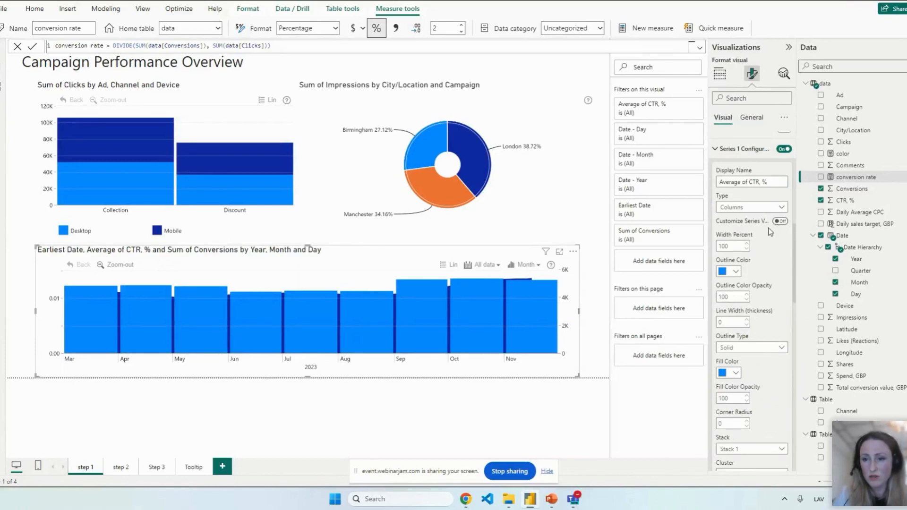
pyautogui.click(739, 245)
pyautogui.write('70')
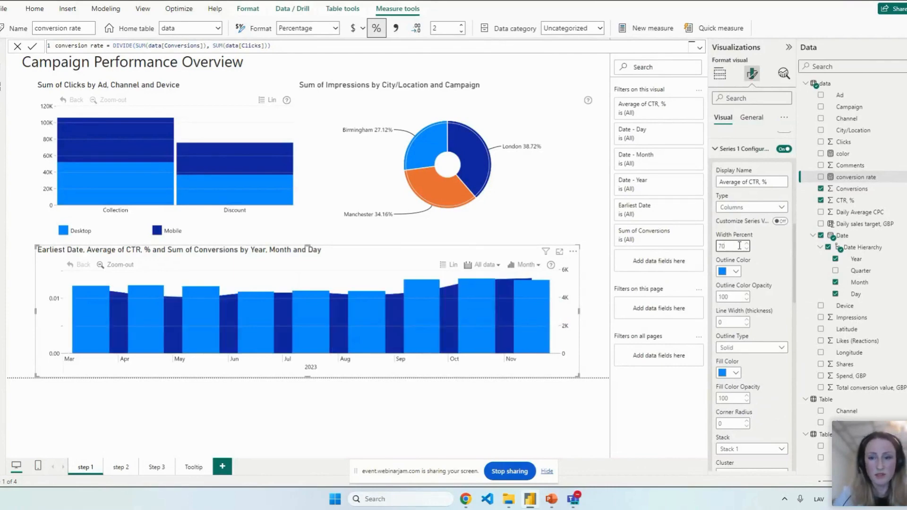
pyautogui.click(761, 249)
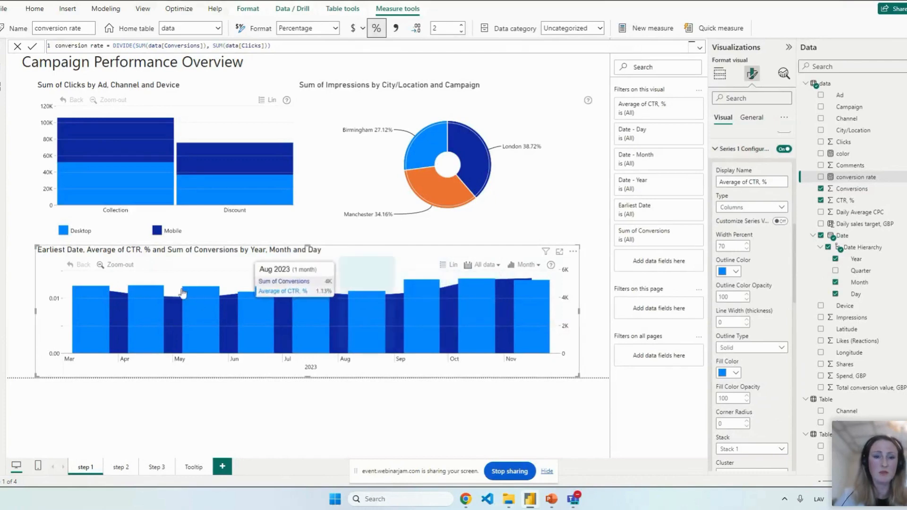
# Lower the timeline's upper edge slightly and review the data fields assigned to its series
pyautogui.moveTo(307, 246)
pyautogui.mouseDown()
pyautogui.moveTo(310, 236)
pyautogui.moveTo(308, 264)
pyautogui.moveTo(307, 246)
pyautogui.mouseUp()
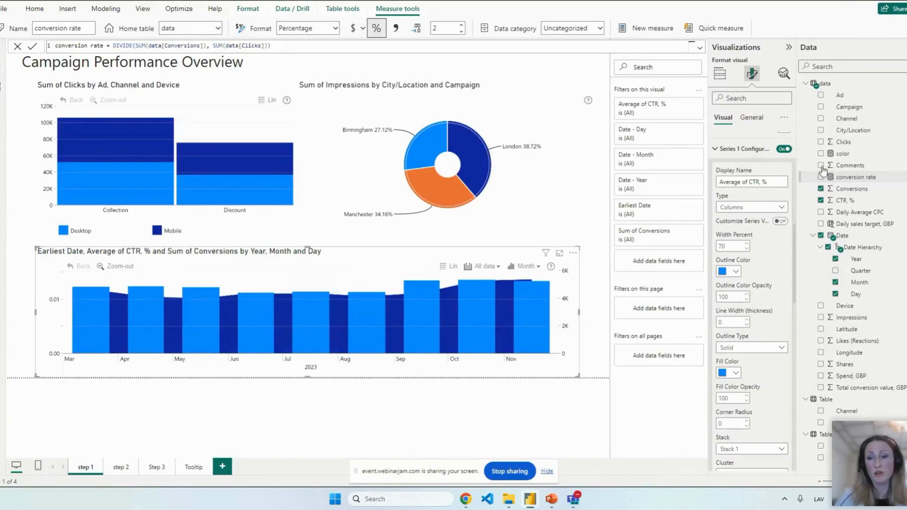
pyautogui.click(720, 73)
pyautogui.scroll(-10, 735, 325)
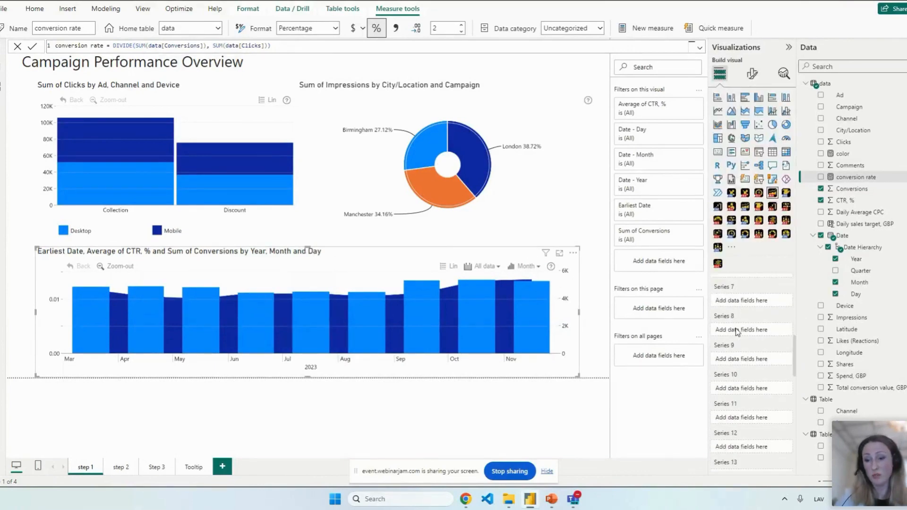
pyautogui.scroll(10, 752, 378)
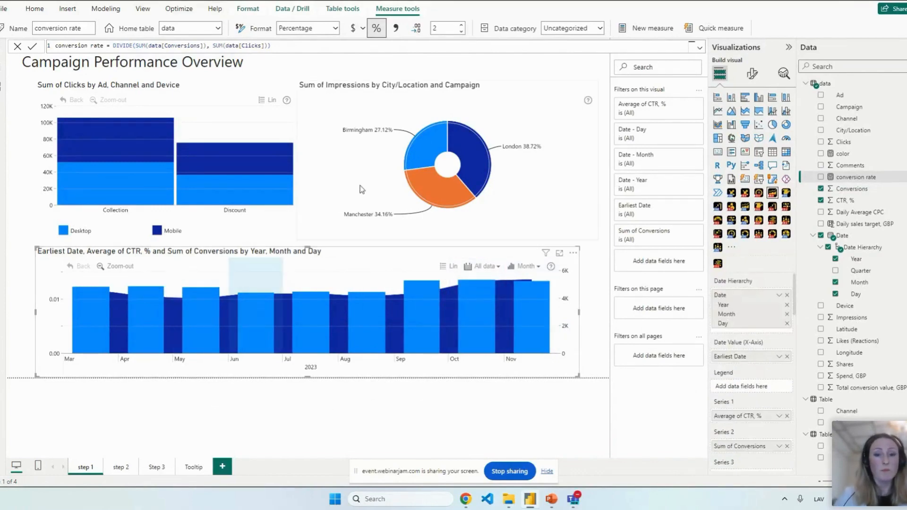
pyautogui.click(497, 64)
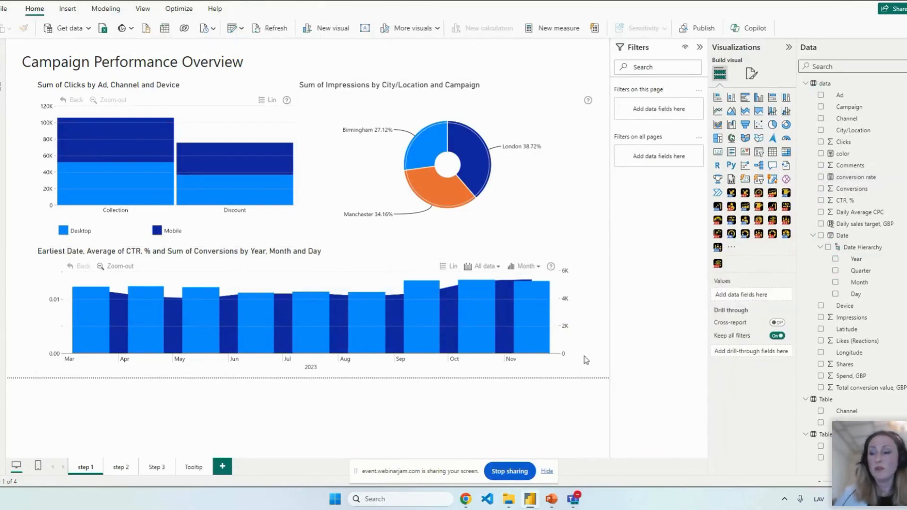
# Test cross-filtering by drilling the impressions donut into Manchester and selecting its Fall campaign, and return to the city level
pyautogui.moveTo(231, 202)
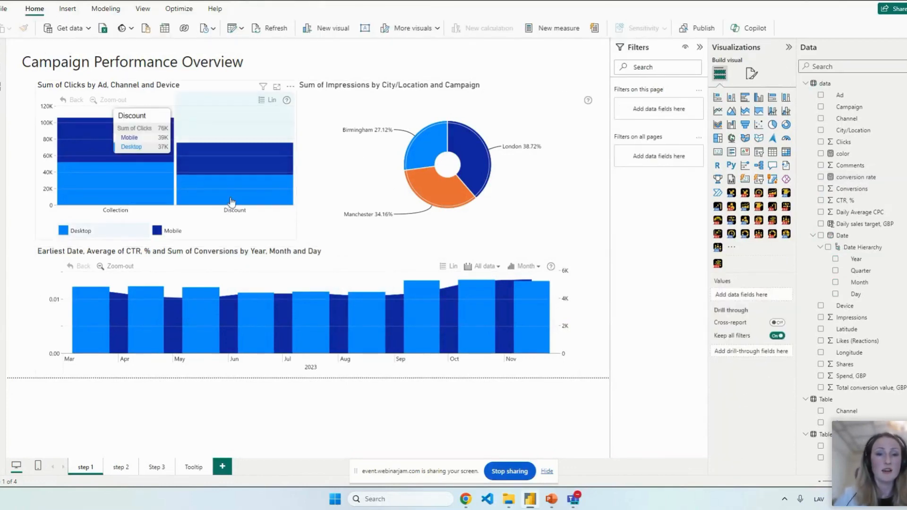
pyautogui.click(448, 216)
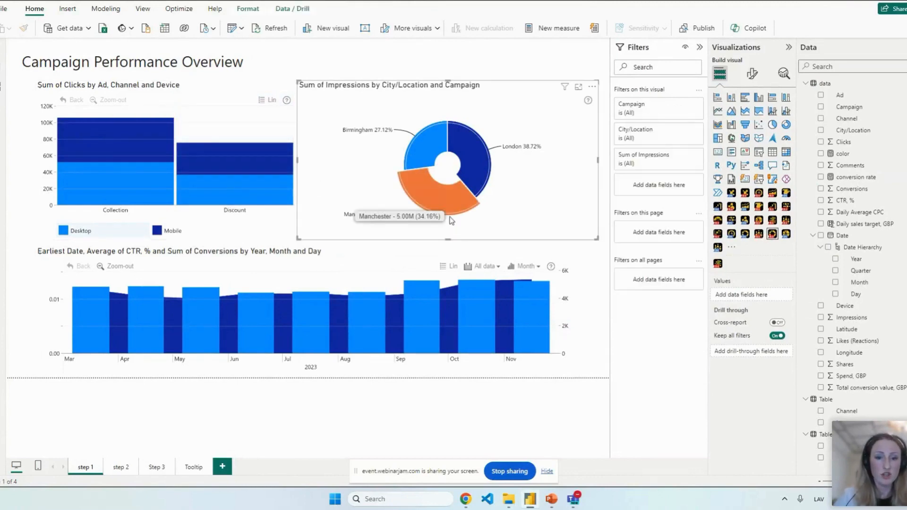
pyautogui.click(451, 219)
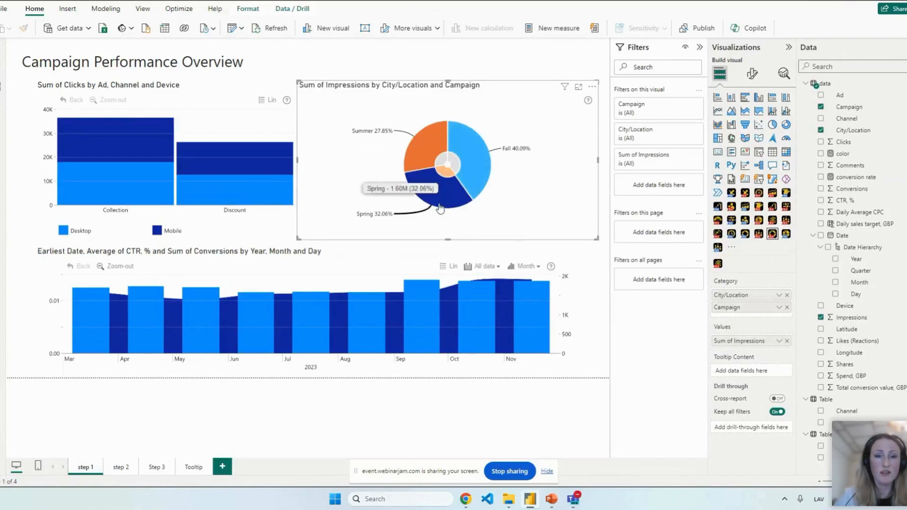
pyautogui.click(458, 171)
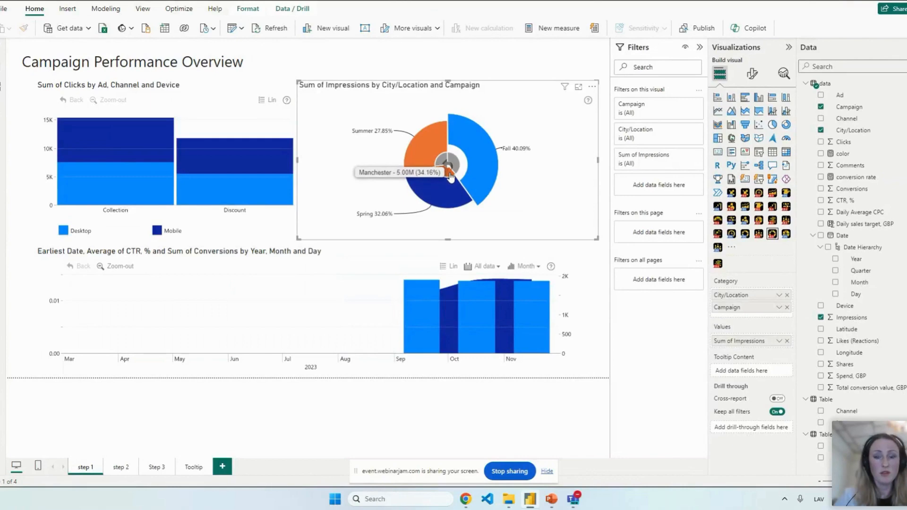
pyautogui.click(450, 175)
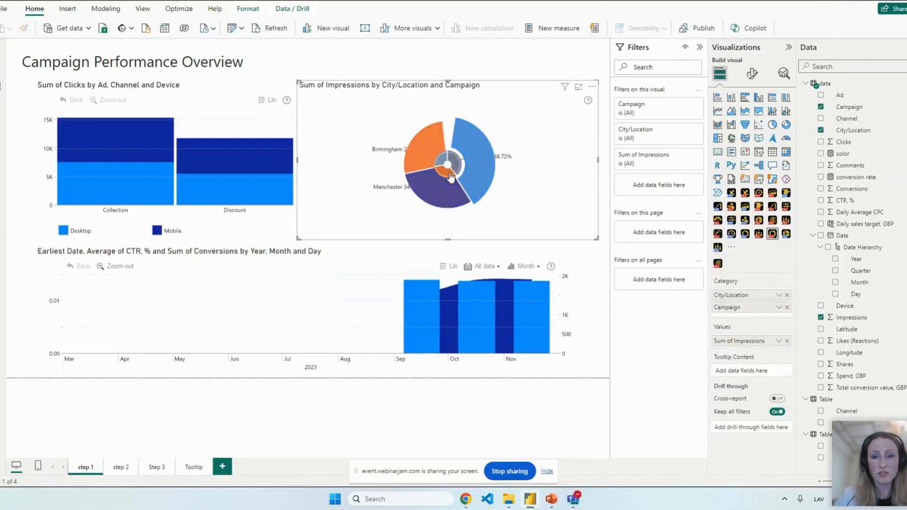
pyautogui.click(358, 66)
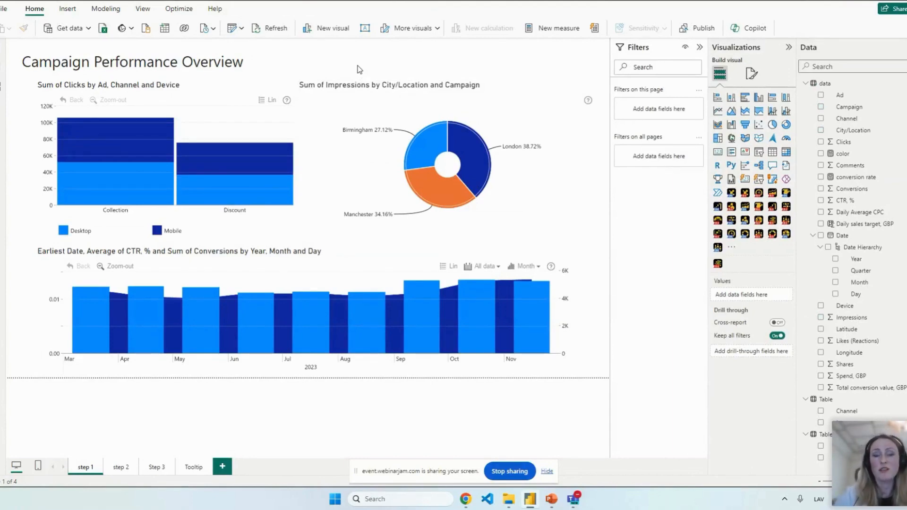
# Examine the impressions of London, Birmingham and Manchester in the city donut
pyautogui.click(311, 238)
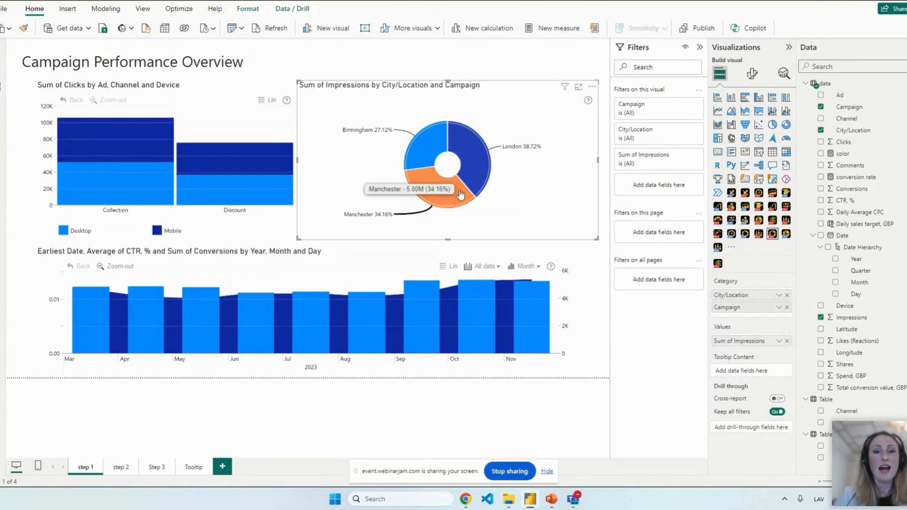
pyautogui.moveTo(469, 150)
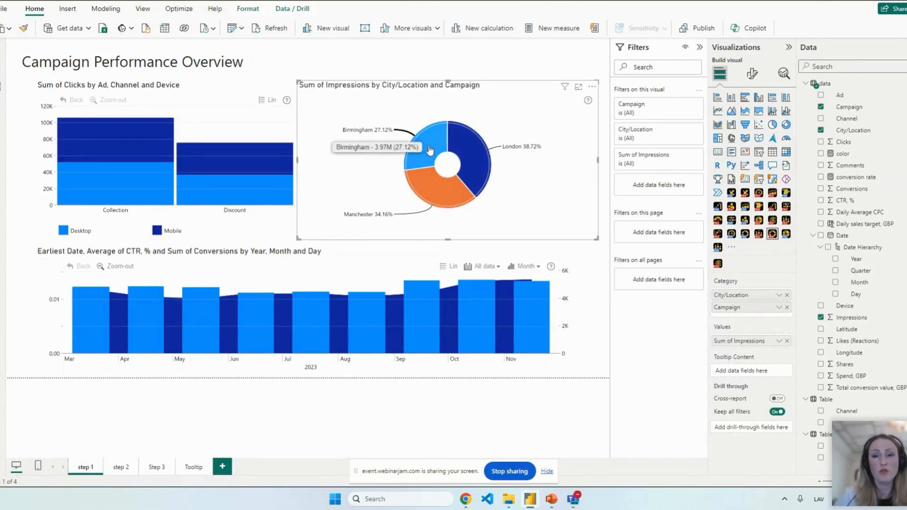
pyautogui.moveTo(443, 203)
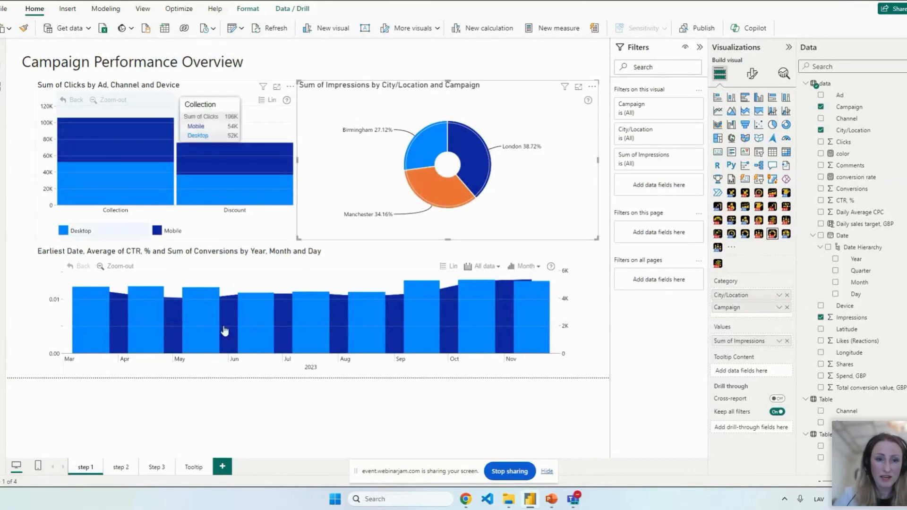
pyautogui.moveTo(447, 181)
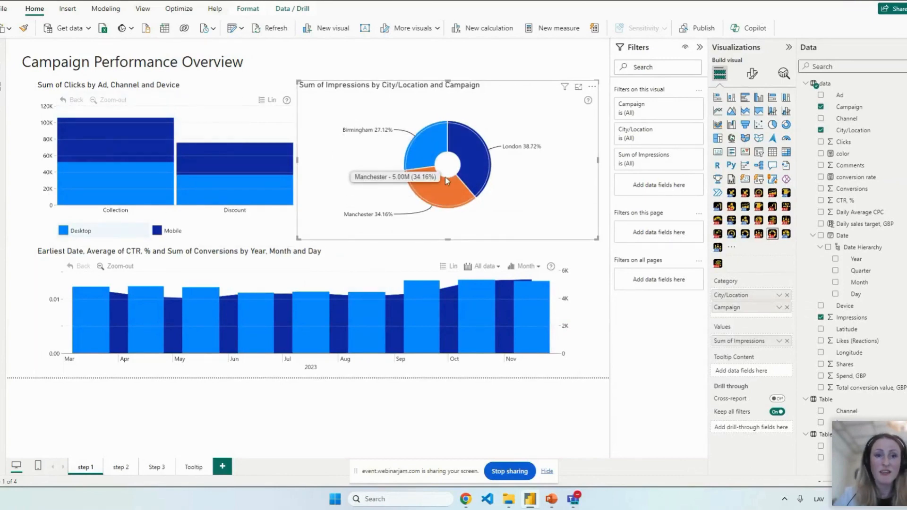
pyautogui.click(430, 65)
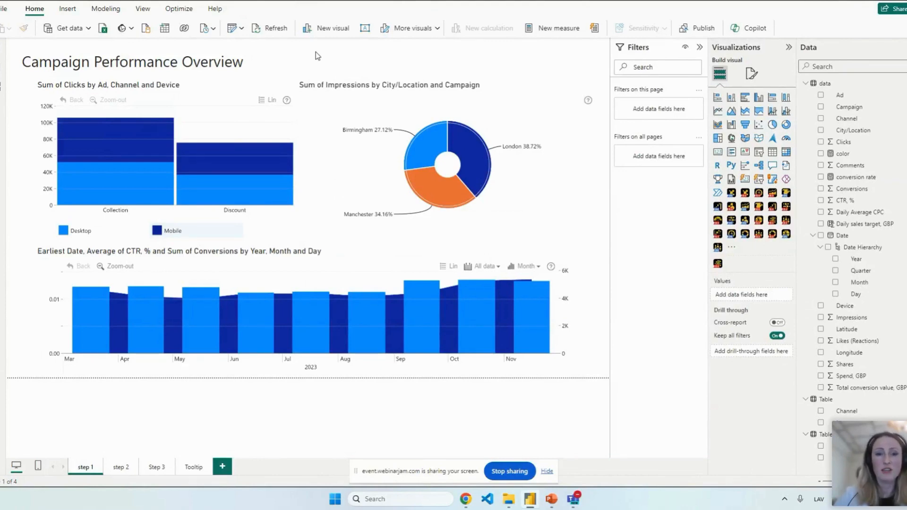
# Delete the existing map of total conversion value from the step 2 page
pyautogui.click(121, 467)
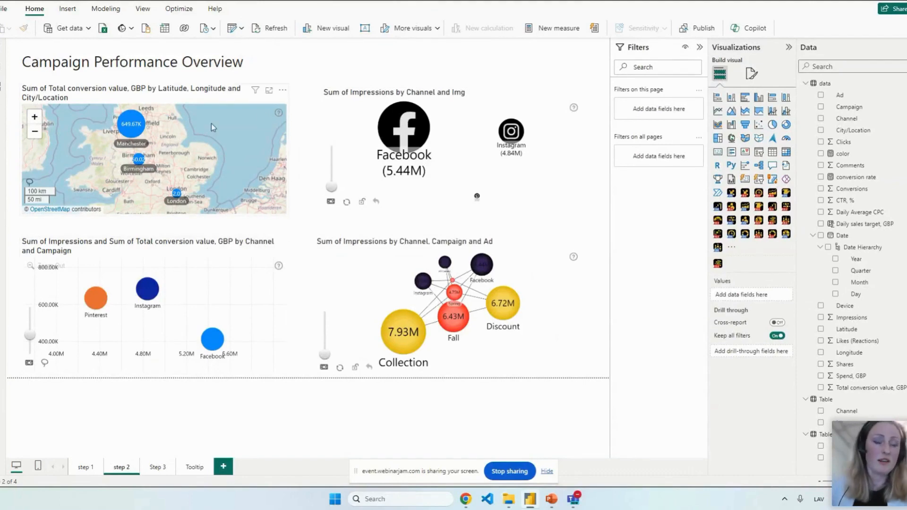
pyautogui.click(245, 91)
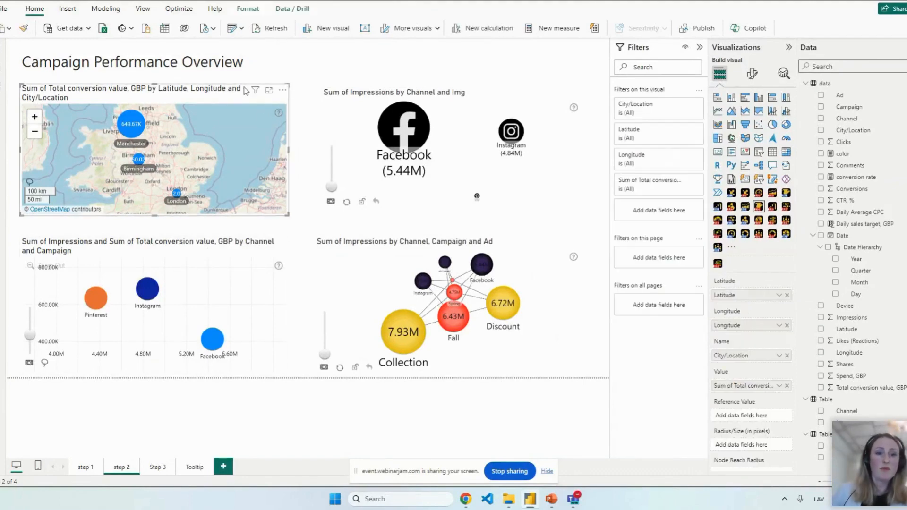
pyautogui.press('Delete')
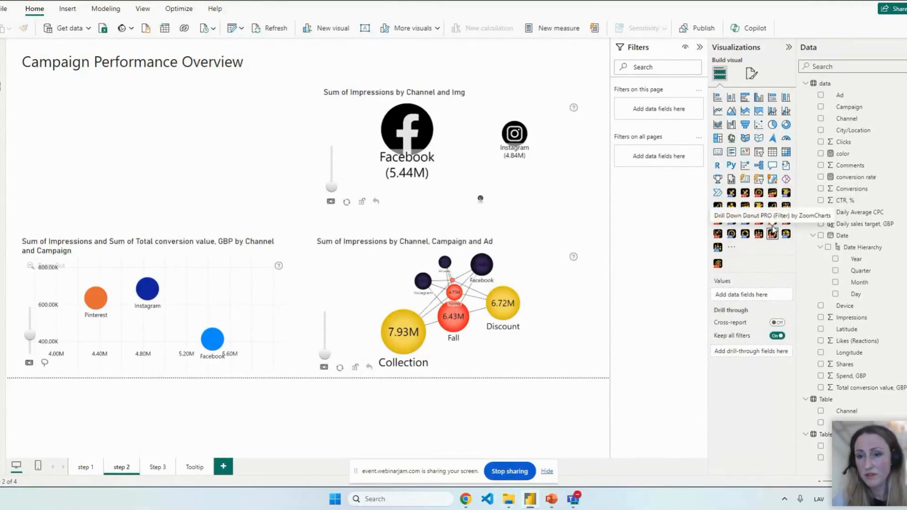
# Add a Drill Down Map PRO (Filter) visual with Latitude, Longitude, City/Location as the name and Total conversion value, GBP as the value
pyautogui.click(758, 207)
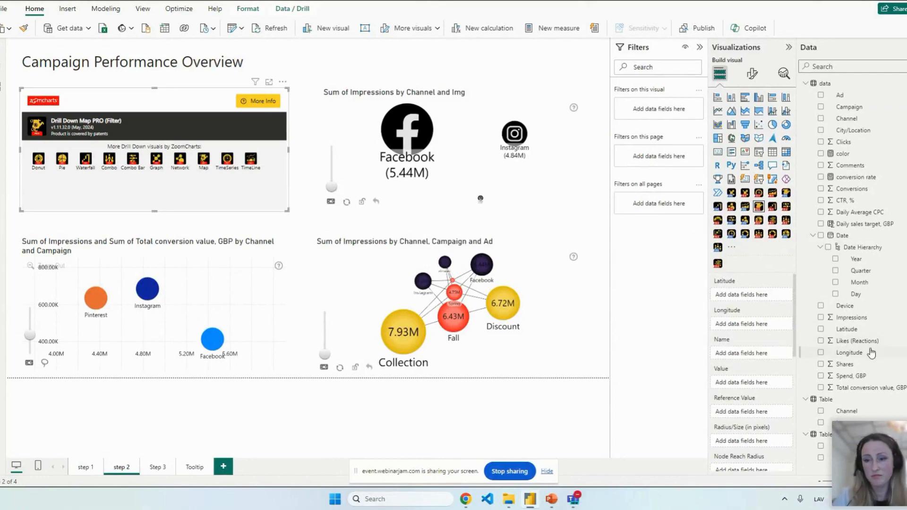
pyautogui.moveTo(870, 352); pyautogui.dragTo(756, 323)
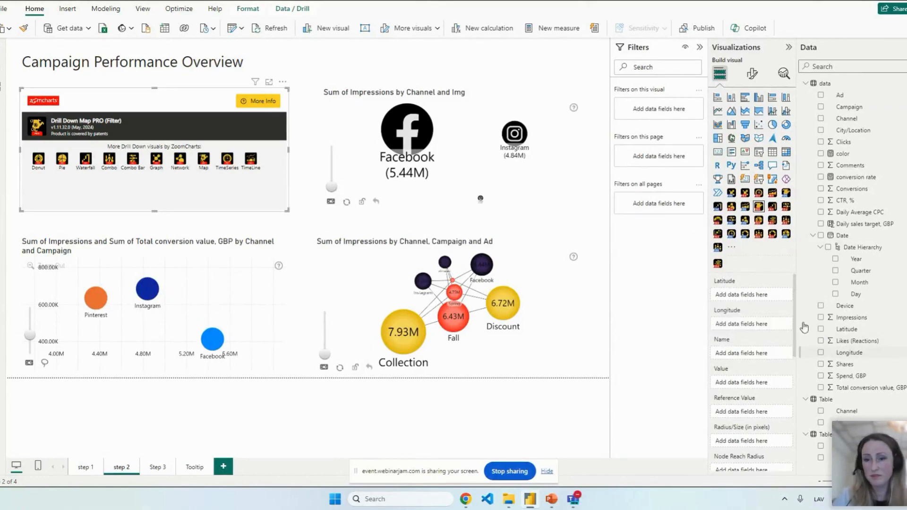
pyautogui.moveTo(855, 331); pyautogui.dragTo(765, 296)
pyautogui.moveTo(852, 130); pyautogui.dragTo(758, 357)
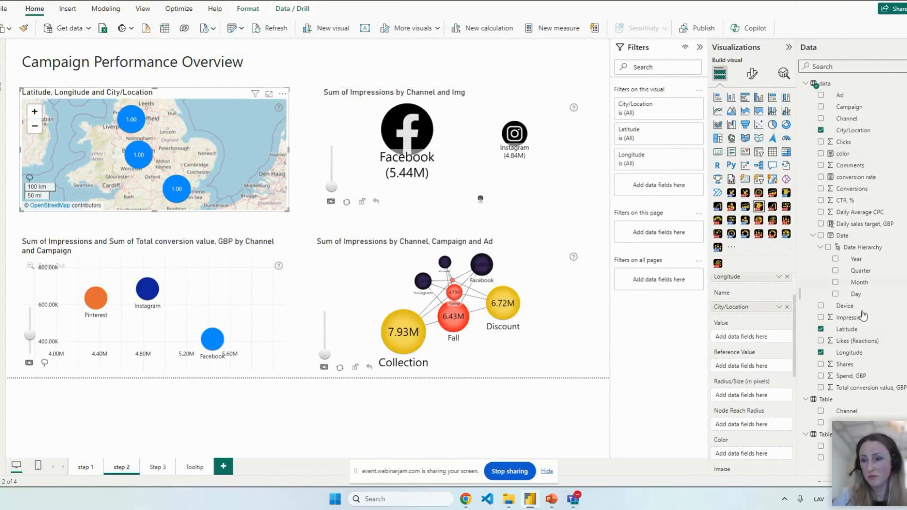
pyautogui.moveTo(866, 388); pyautogui.dragTo(746, 339)
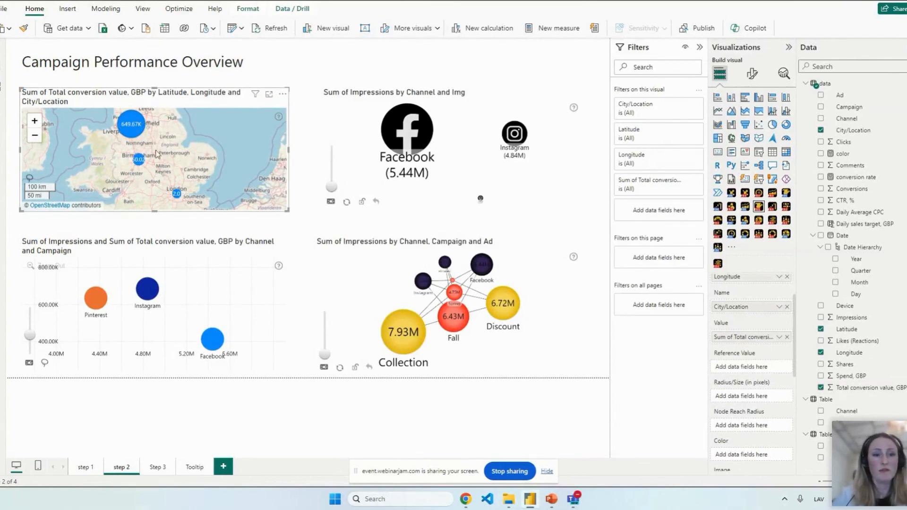
# Open the new map's format settings and examine how its city nodes group at different zoom levels
pyautogui.click(755, 80)
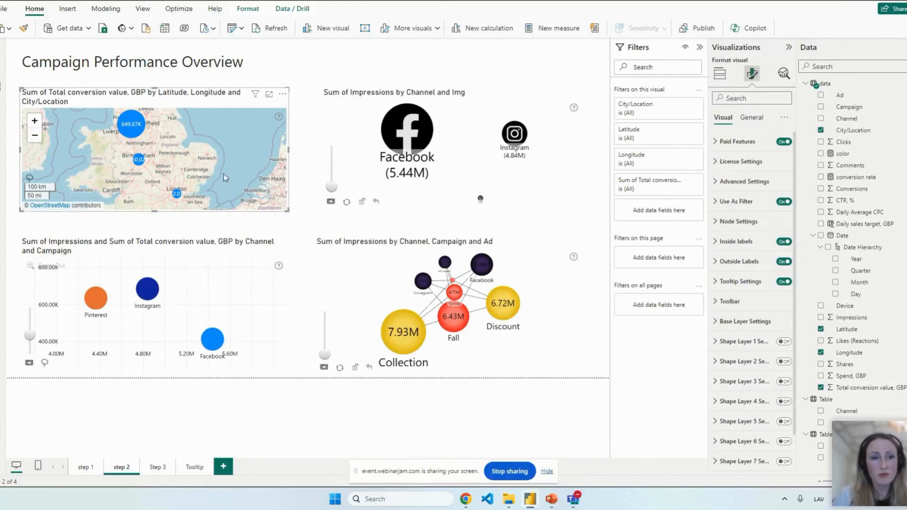
pyautogui.scroll(-2, 196, 165)
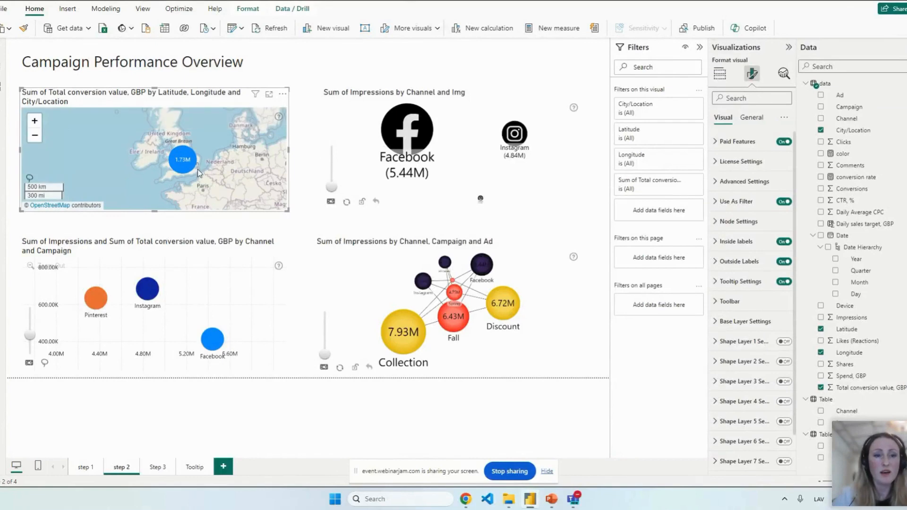
pyautogui.scroll(3, 198, 173)
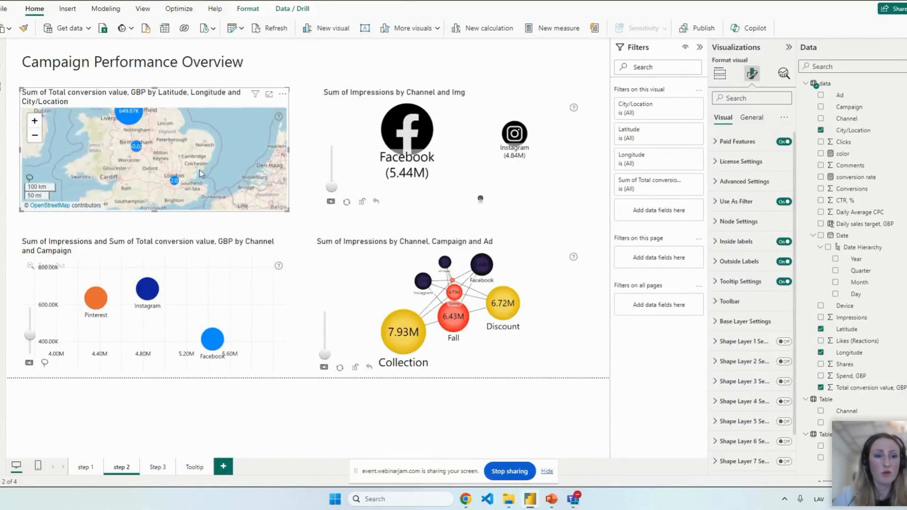
pyautogui.scroll(-1, 164, 171)
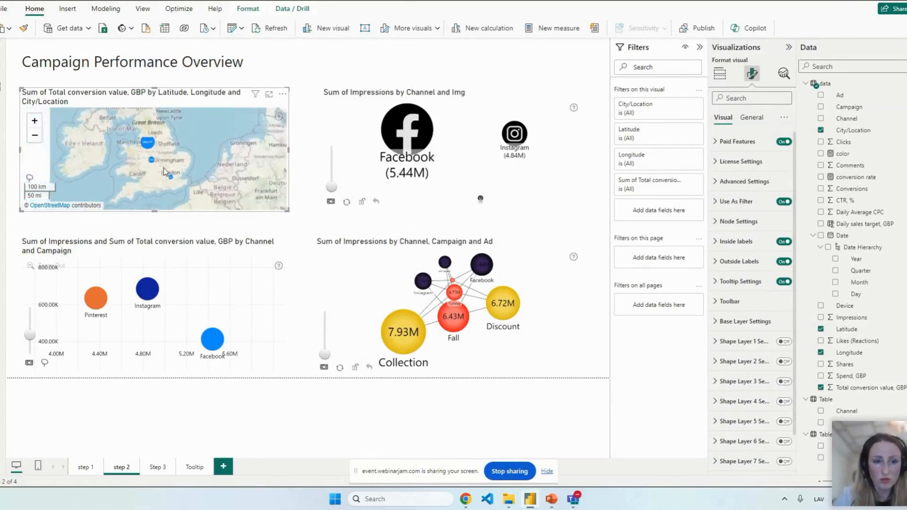
pyautogui.scroll(-3, 165, 171)
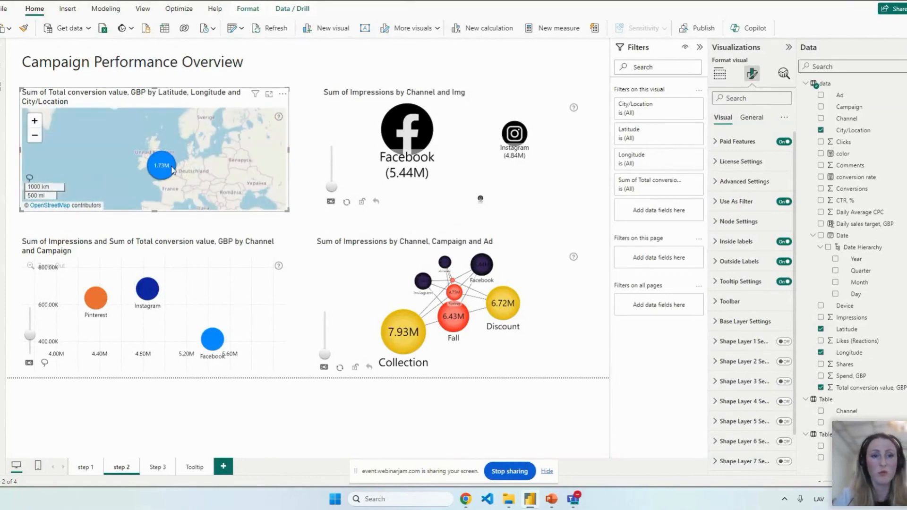
# Examine how the city bubbles on the total conversion value map merge and split between a European and a regional view
pyautogui.scroll(1, 176, 167)
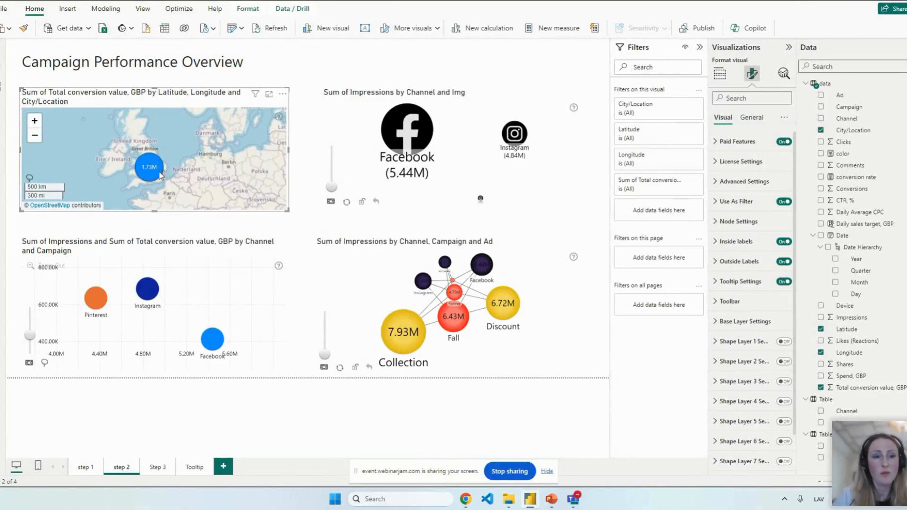
pyautogui.scroll(-1, 160, 176)
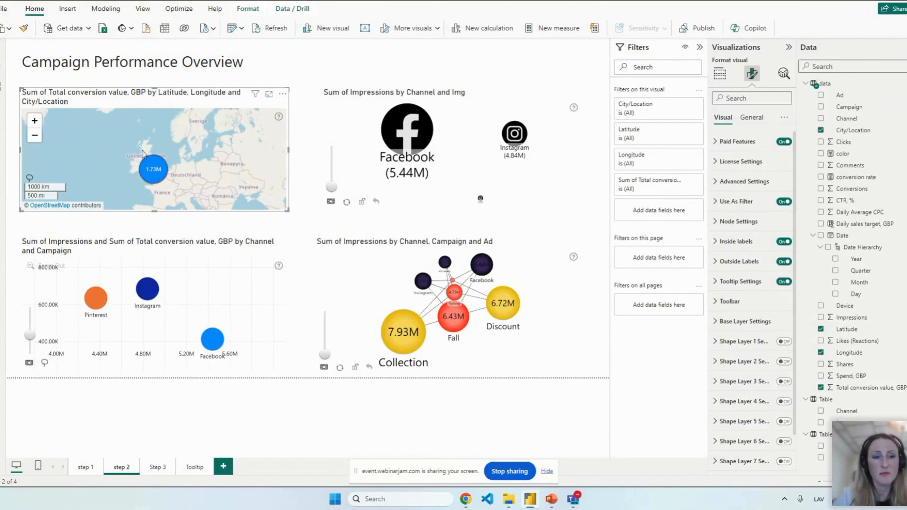
pyautogui.scroll(1, 156, 163)
pyautogui.scroll(1, 158, 164)
pyautogui.scroll(-1, 157, 164)
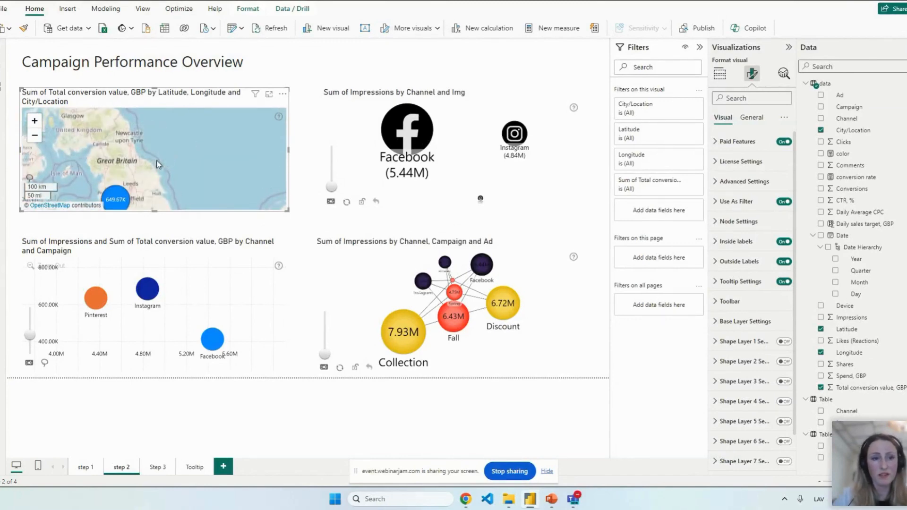
pyautogui.scroll(3, 142, 177)
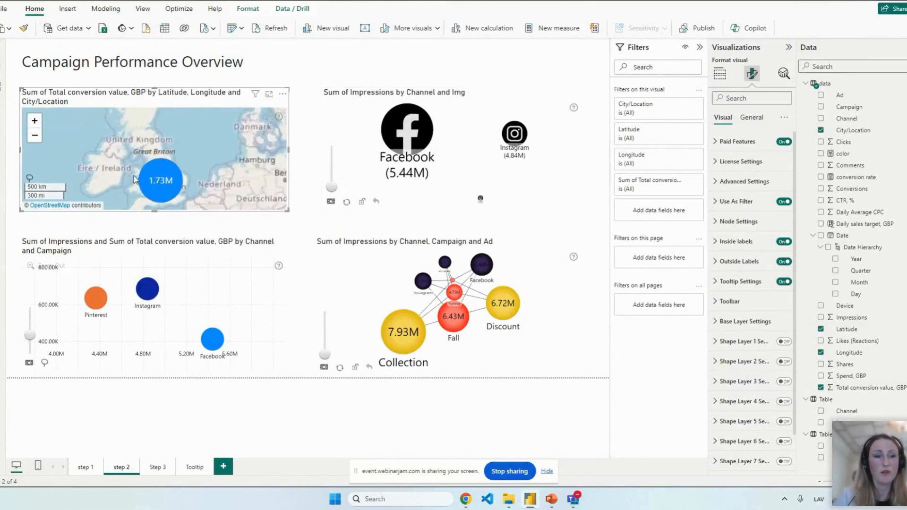
pyautogui.scroll(-4, 188, 167)
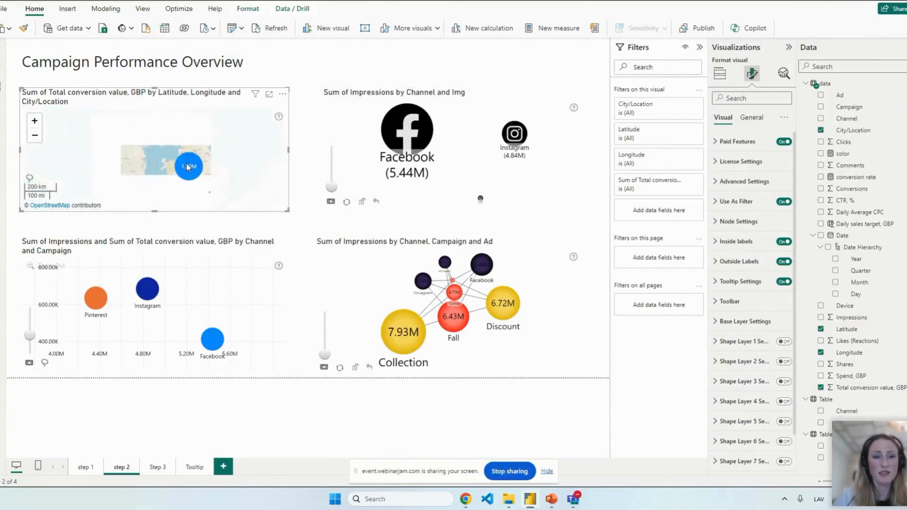
pyautogui.scroll(-1, 188, 167)
pyautogui.scroll(1, 188, 167)
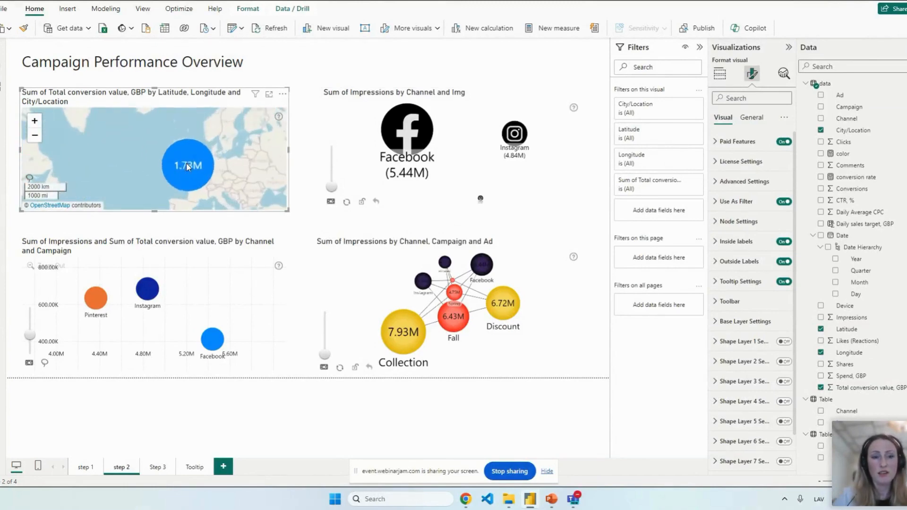
# Try the map with Cluster Nodes turned off in its node settings, check the separate cities, and turn clustering back on
pyautogui.click(746, 229)
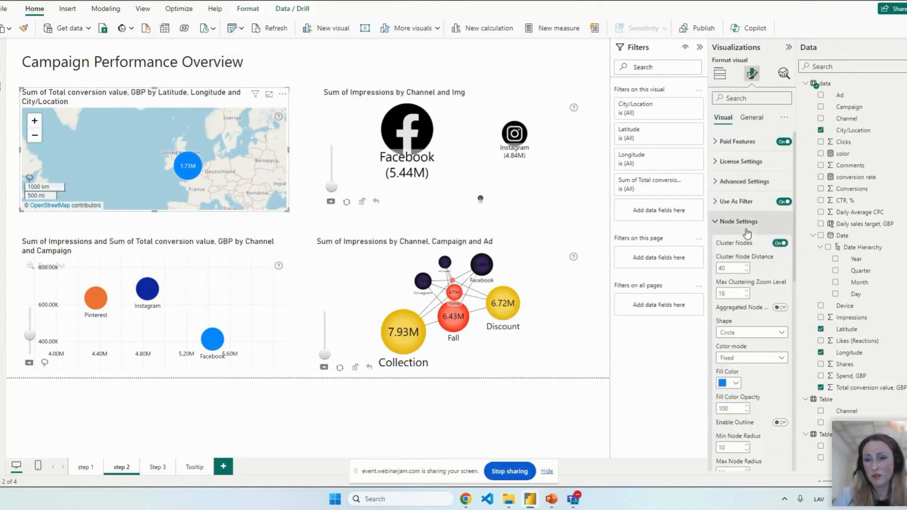
pyautogui.click(779, 243)
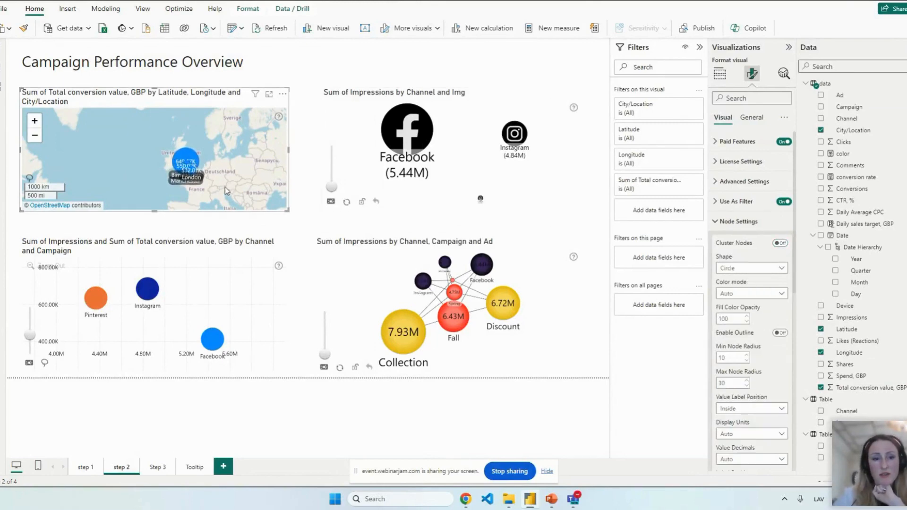
pyautogui.scroll(1, 215, 179)
pyautogui.scroll(3, 215, 180)
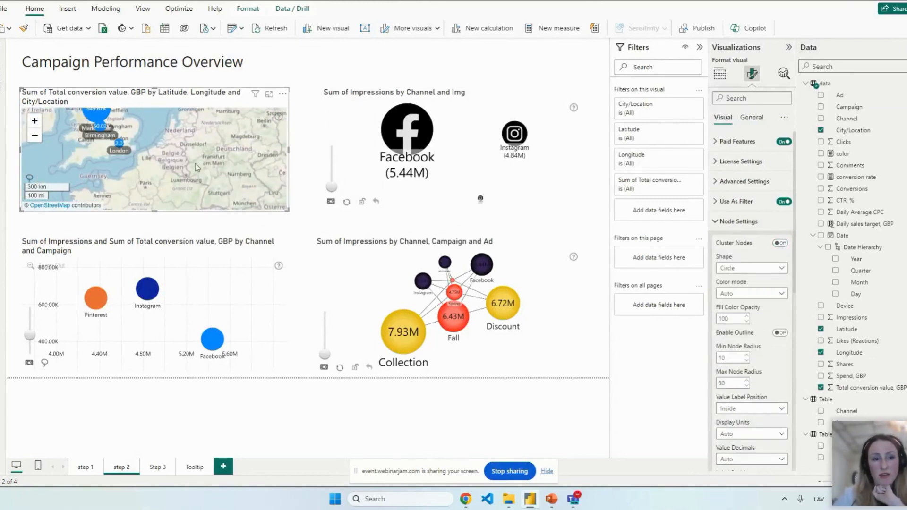
pyautogui.scroll(-2, 192, 166)
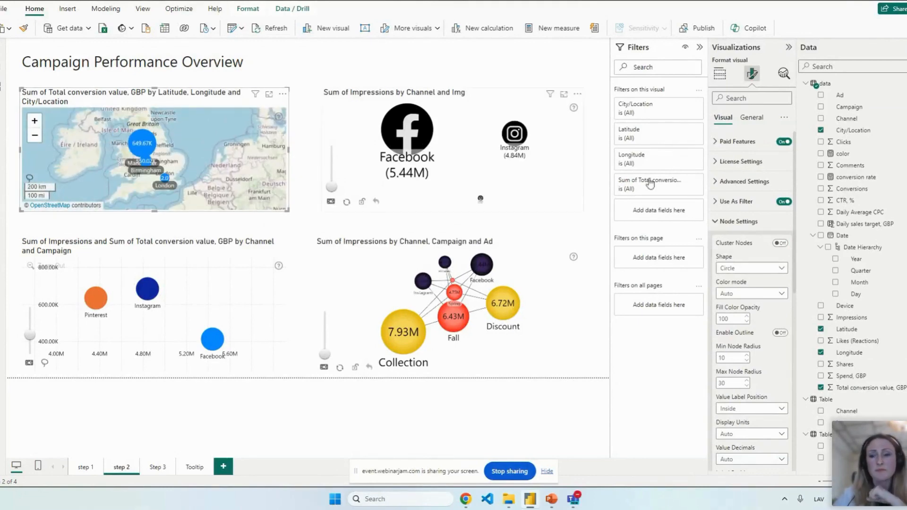
pyautogui.click(780, 243)
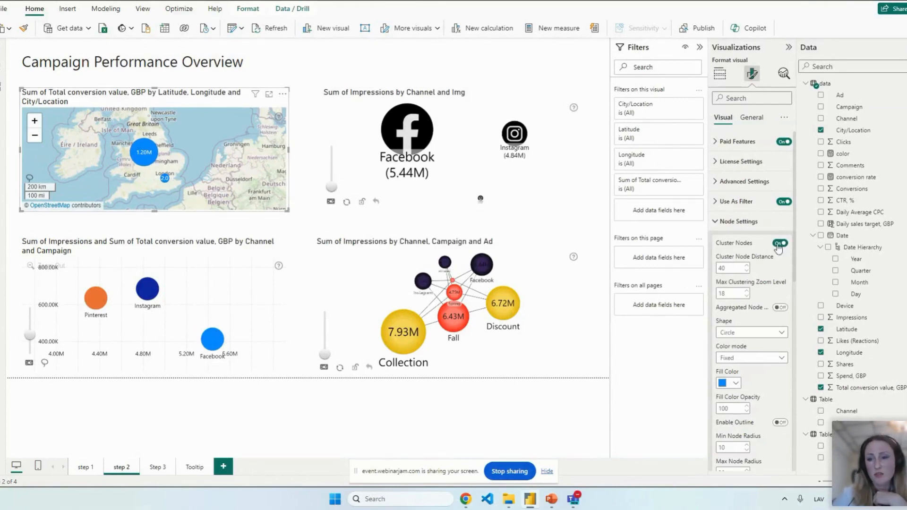
# Try the map's aggregated node option, turn on Pie Chart On Nodes, and review the related node settings
pyautogui.click(778, 309)
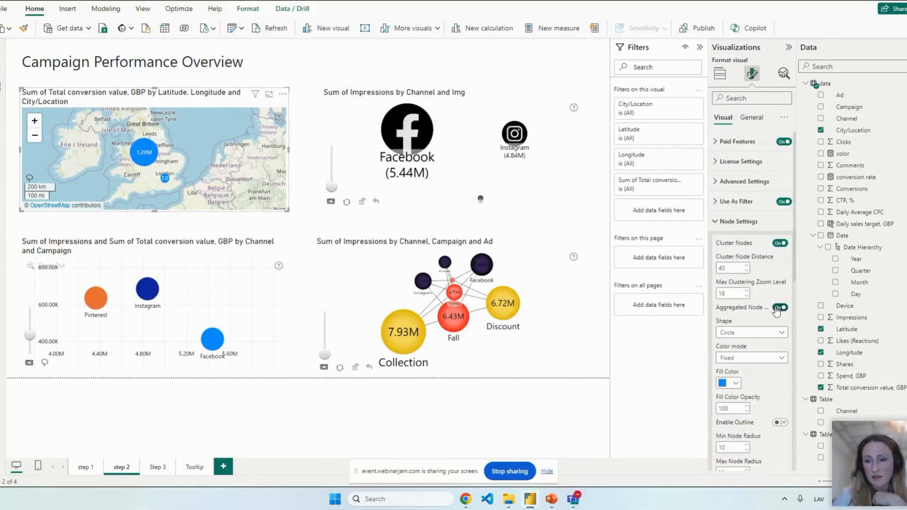
pyautogui.scroll(-5, 776, 312)
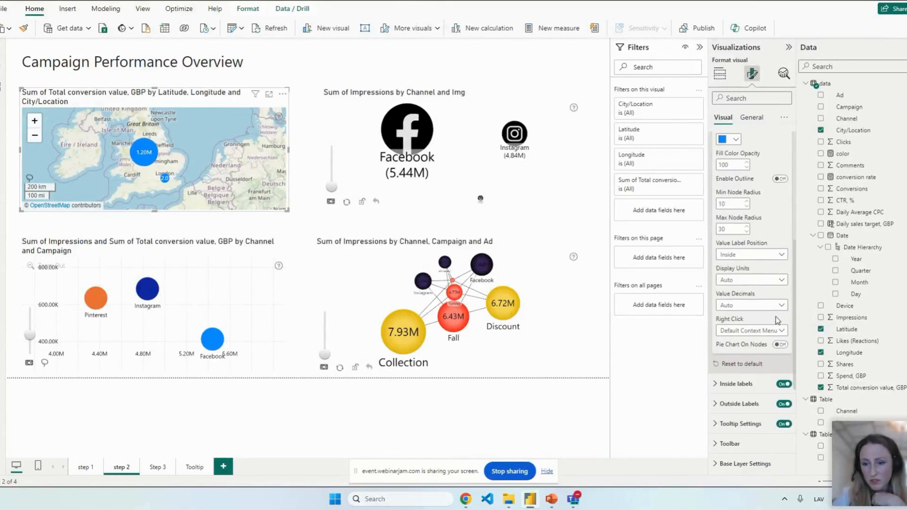
pyautogui.click(780, 345)
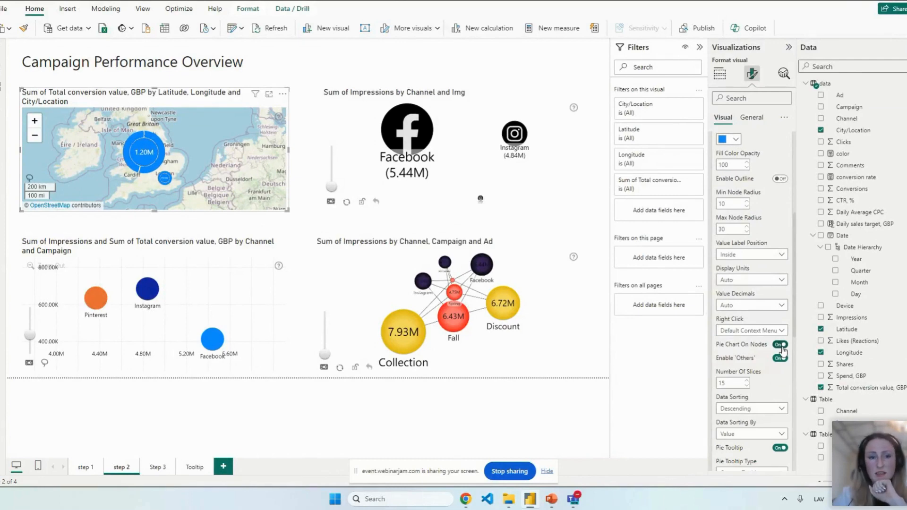
pyautogui.moveTo(159, 142)
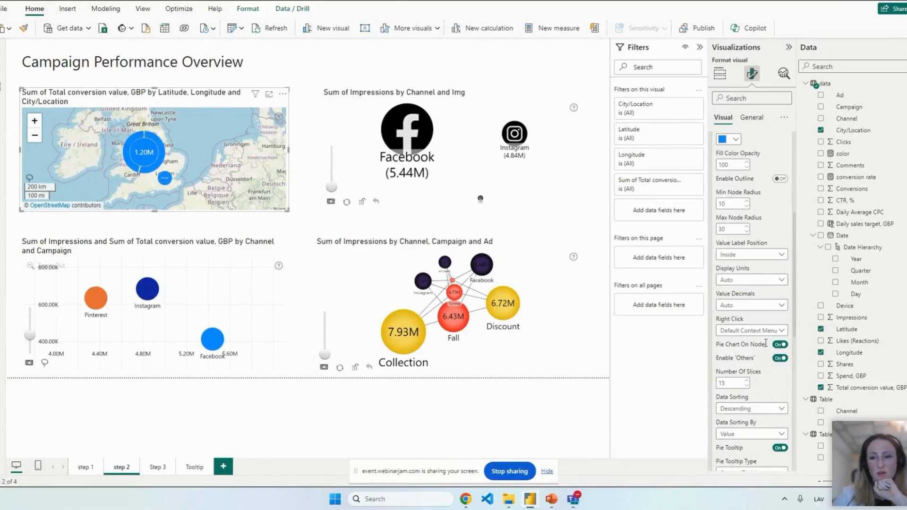
pyautogui.scroll(4, 765, 354)
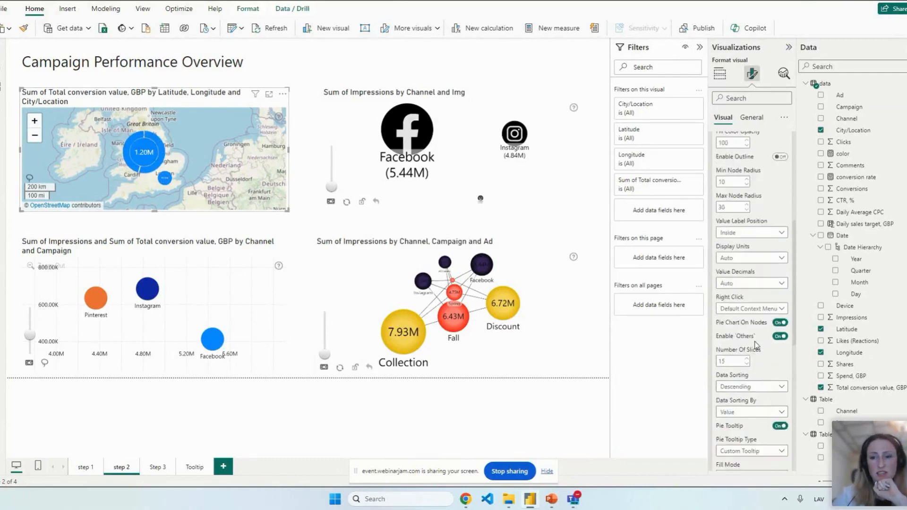
pyautogui.scroll(1, 786, 289)
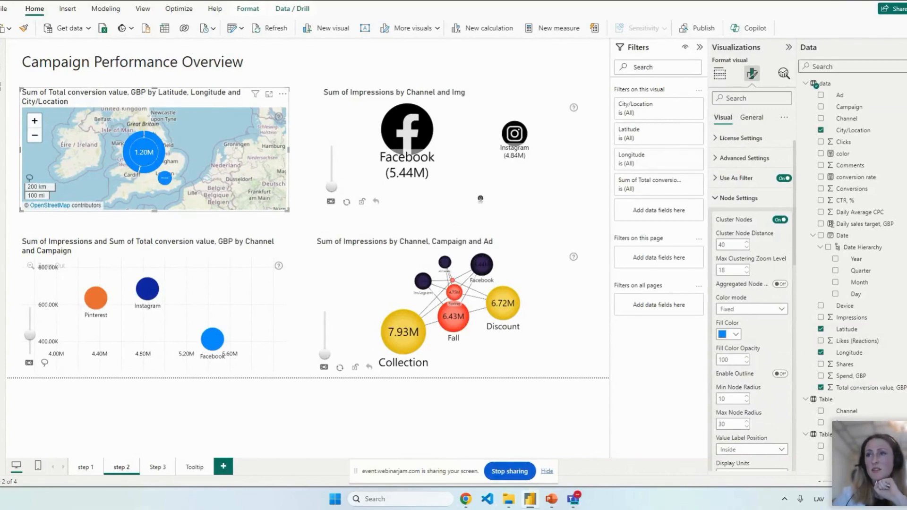
pyautogui.scroll(-10, 762, 382)
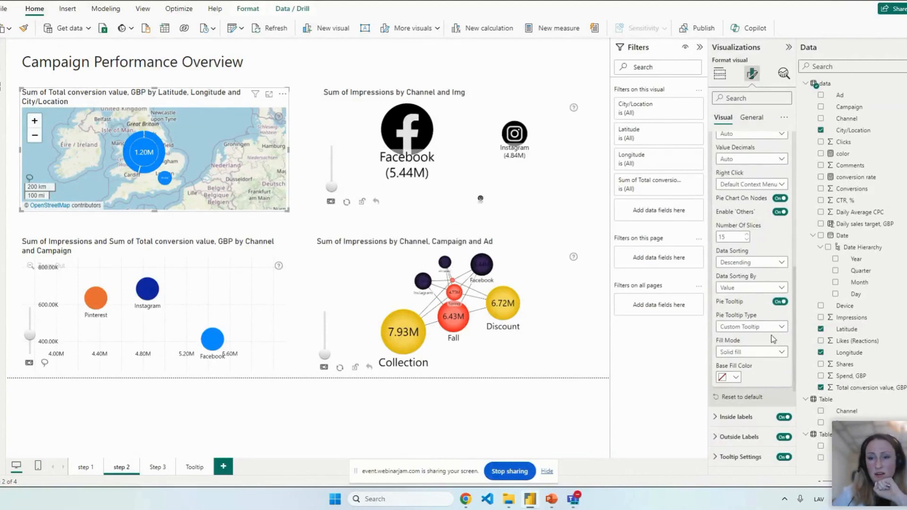
pyautogui.scroll(2, 773, 338)
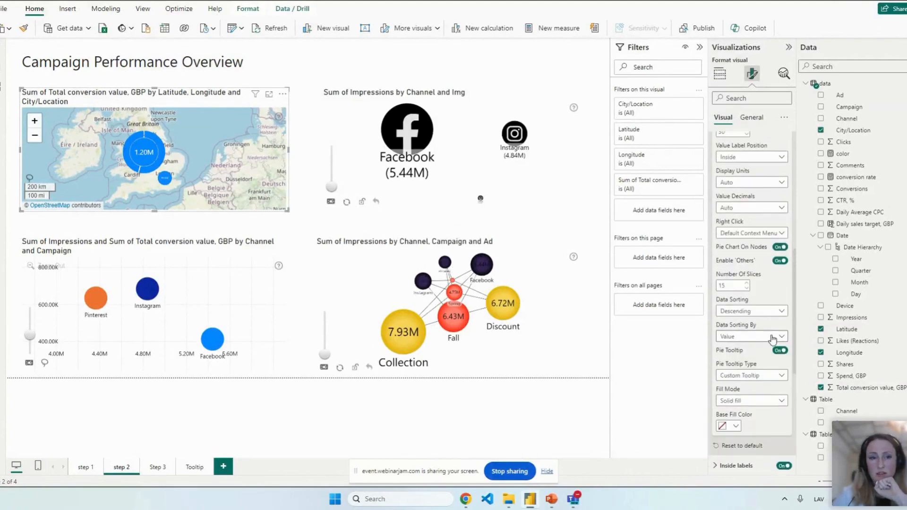
# Examine the table relationships in the data model and the image sources stored for campaigns and channels, returning to the report
pyautogui.click(329, 111)
pyautogui.moveTo(432, 93); pyautogui.dragTo(423, 90)
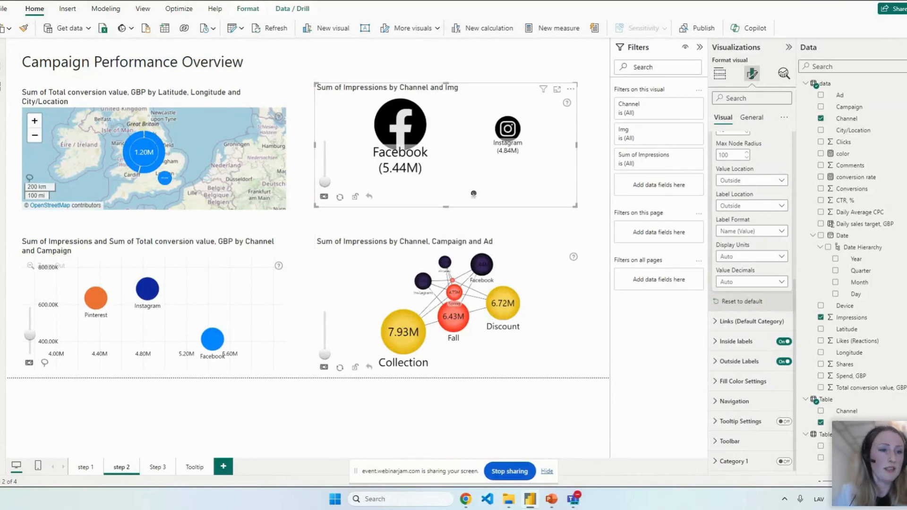
pyautogui.click(1, 90)
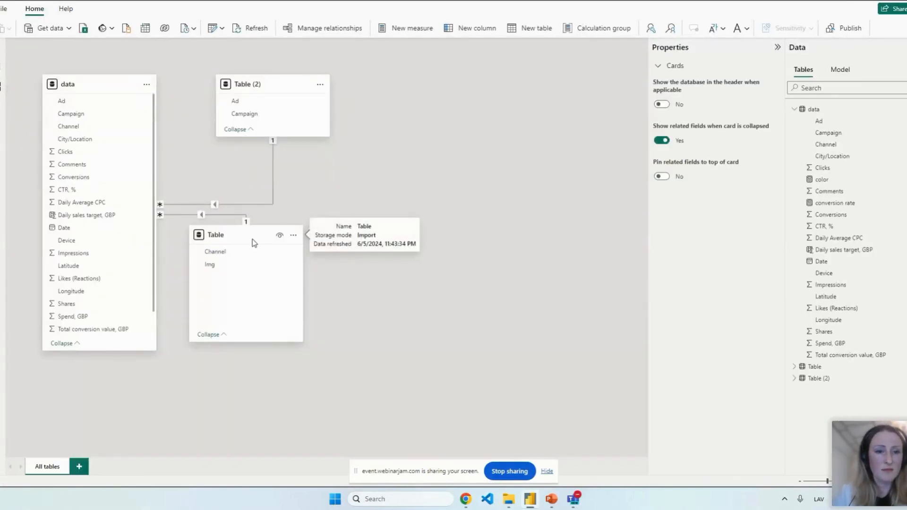
pyautogui.click(1, 68)
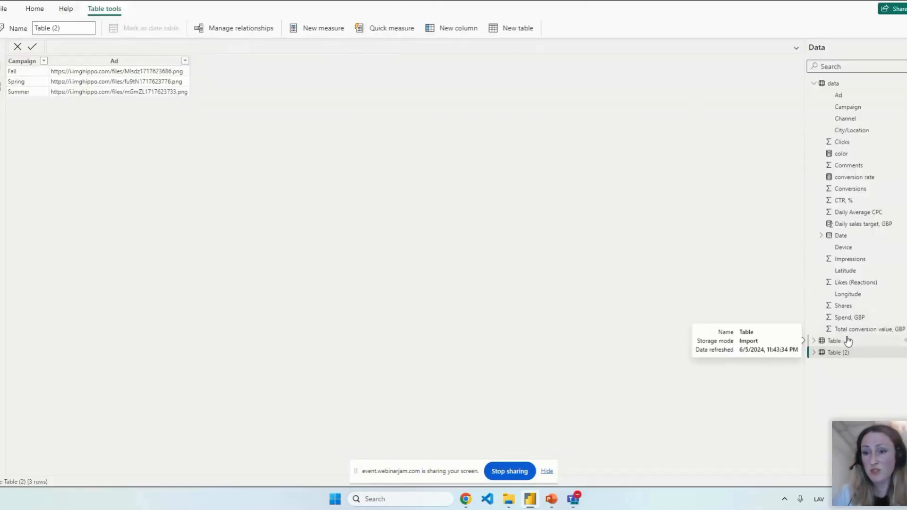
pyautogui.click(864, 344)
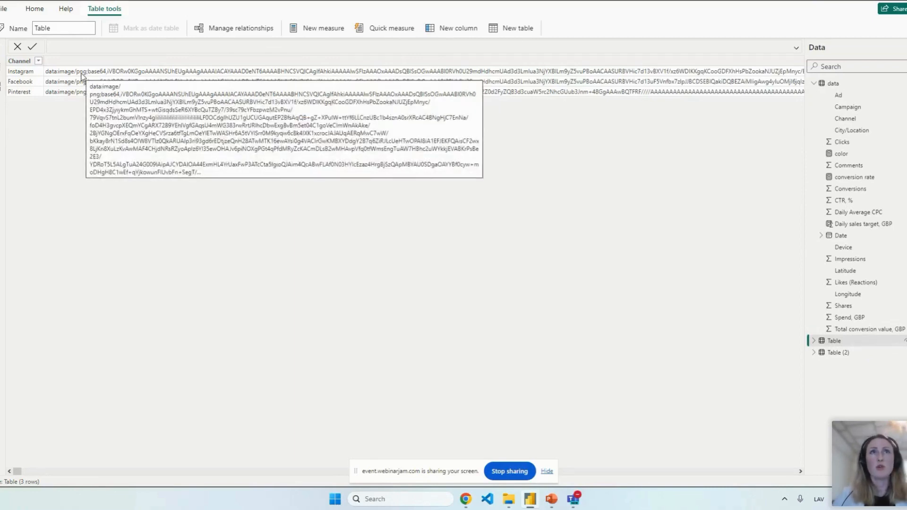
pyautogui.click(2, 53)
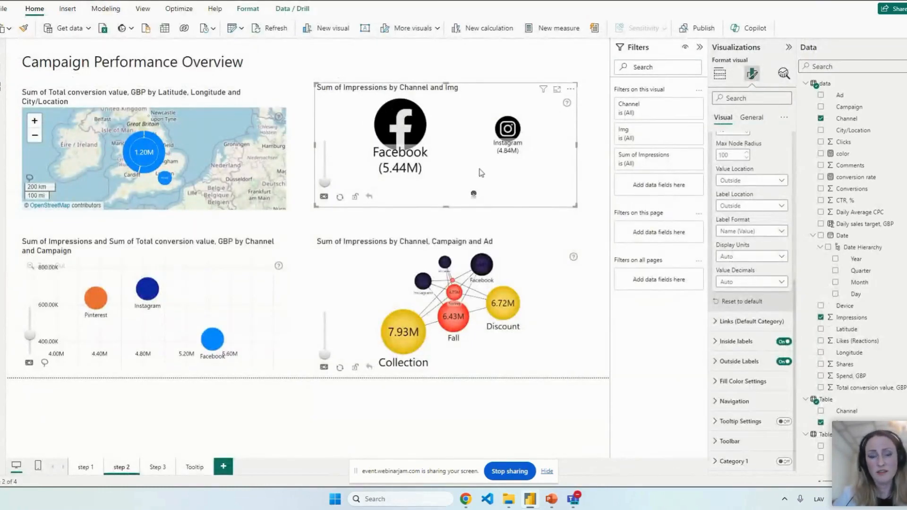
# Delete the existing network visual of impressions by Channel and Img from the step 2 page
pyautogui.moveTo(482, 173); pyautogui.dragTo(476, 164)
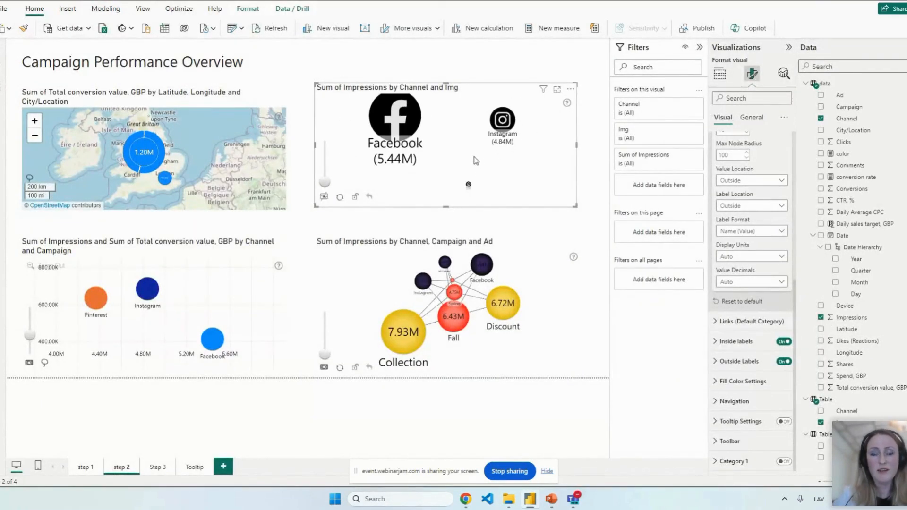
pyautogui.moveTo(451, 118); pyautogui.dragTo(450, 141)
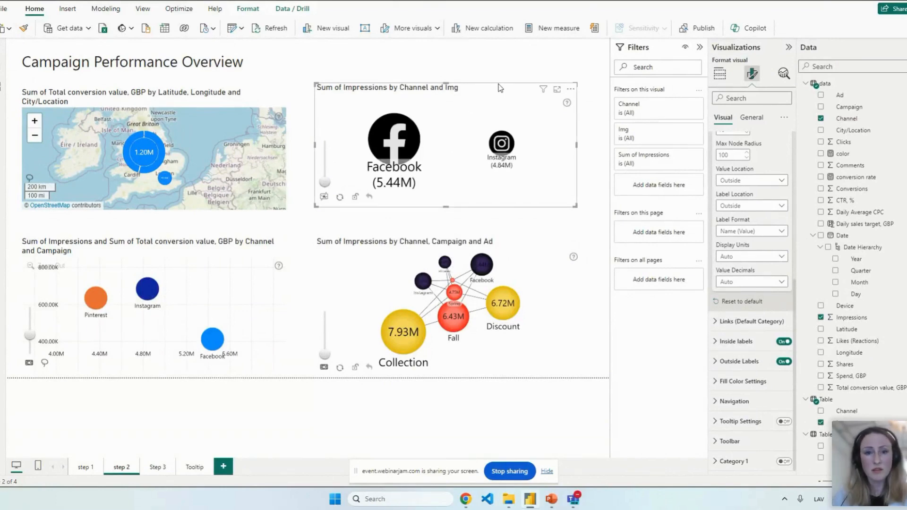
pyautogui.press('Delete')
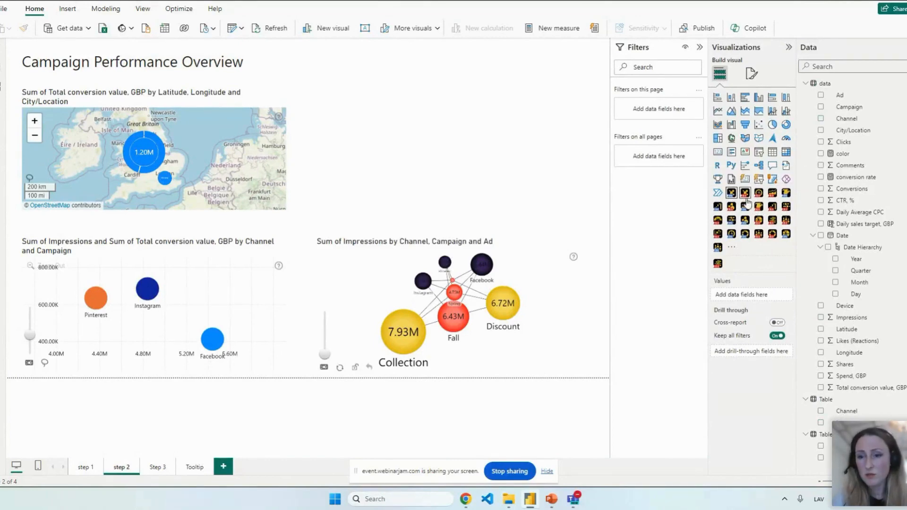
# Add a Drill Down Network PRO (Filter) visual with Channel as nodes, Impressions as the measure and Img as the image field
pyautogui.click(731, 209)
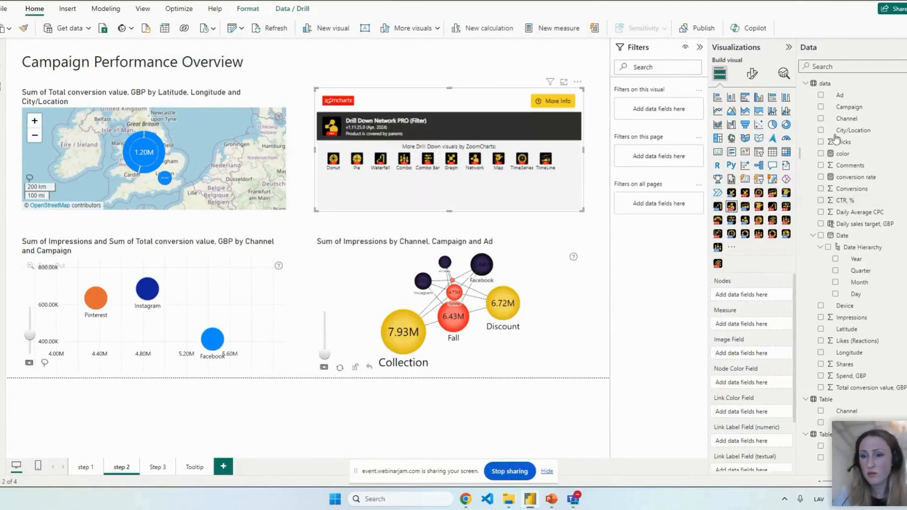
pyautogui.moveTo(855, 117); pyautogui.dragTo(767, 298)
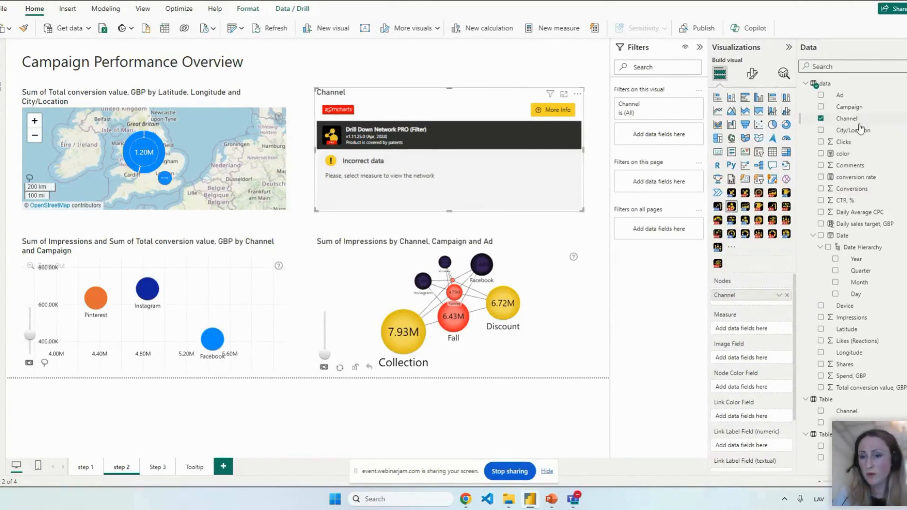
pyautogui.moveTo(869, 325); pyautogui.dragTo(761, 330)
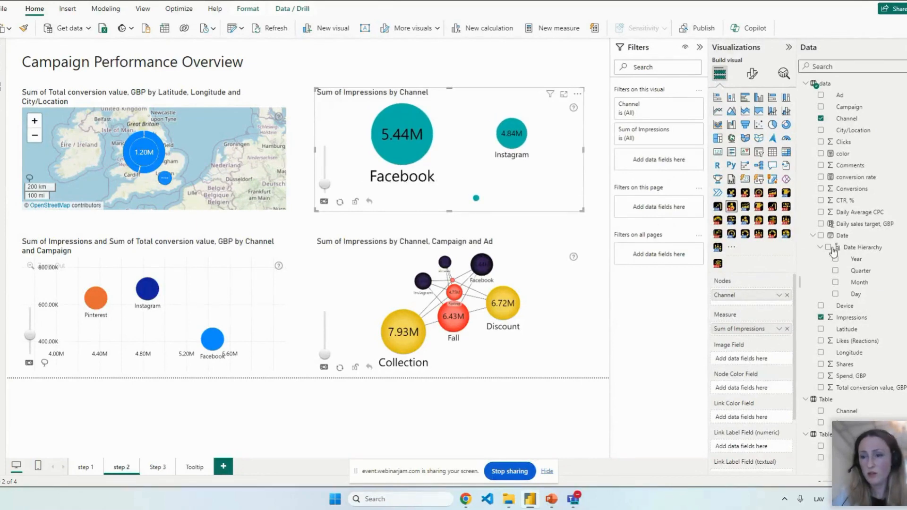
pyautogui.click(806, 83)
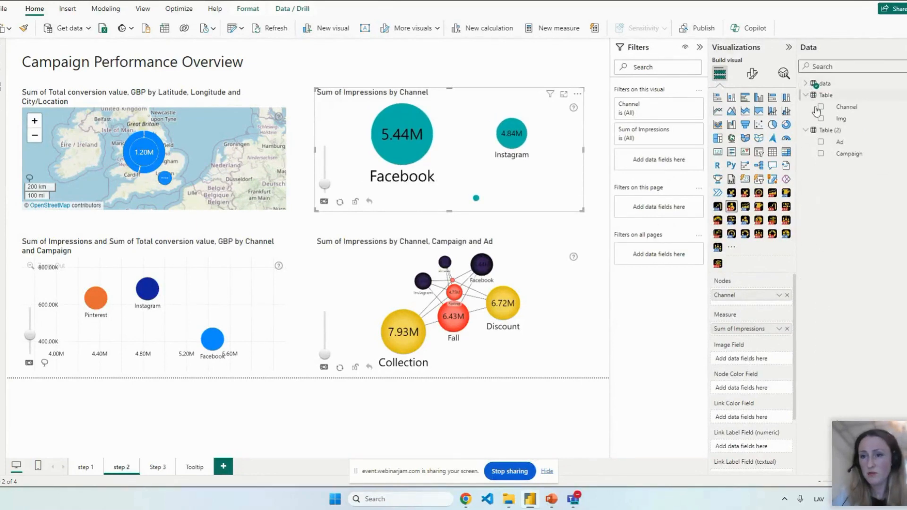
pyautogui.moveTo(859, 122); pyautogui.dragTo(756, 363)
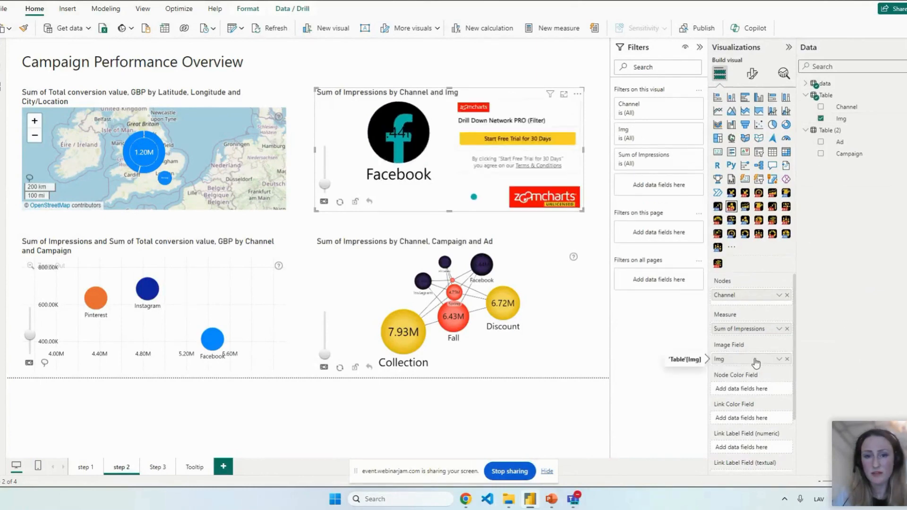
# Set the default node color mode of the channel logo network to Fixed with a white node fill
pyautogui.click(752, 73)
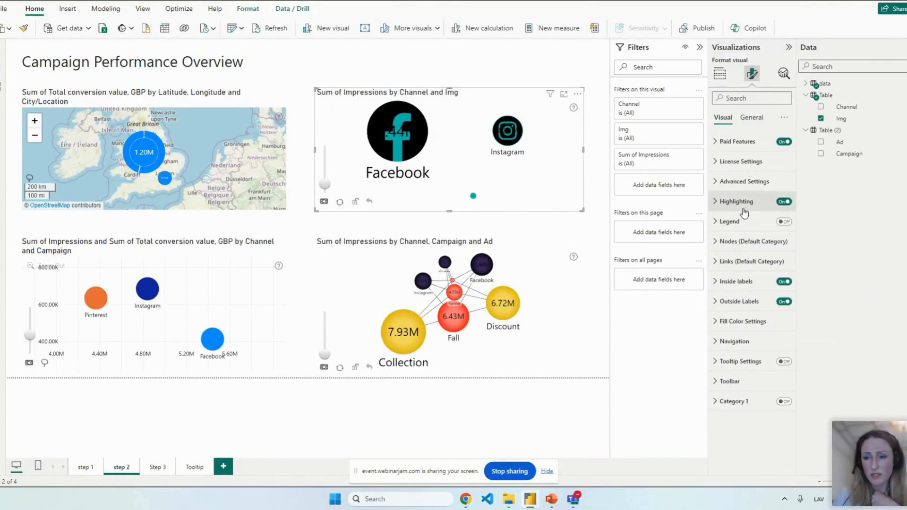
pyautogui.click(745, 242)
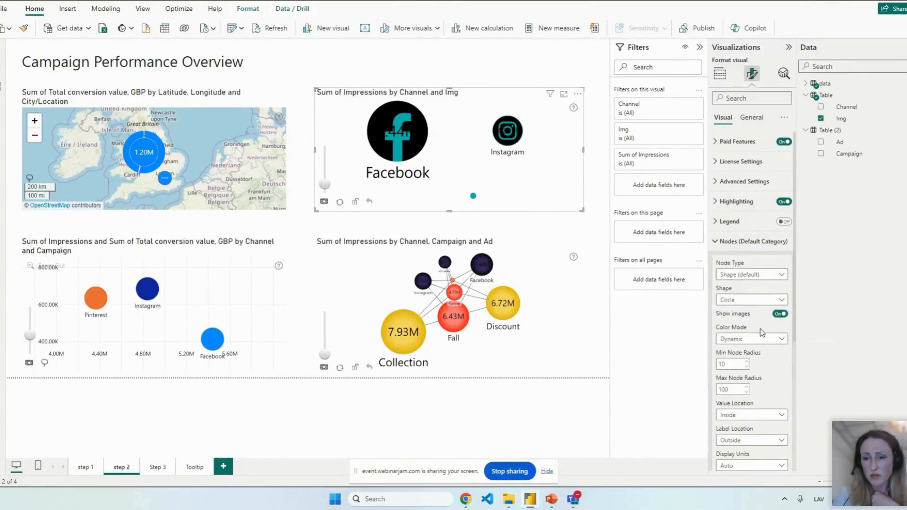
pyautogui.click(769, 340)
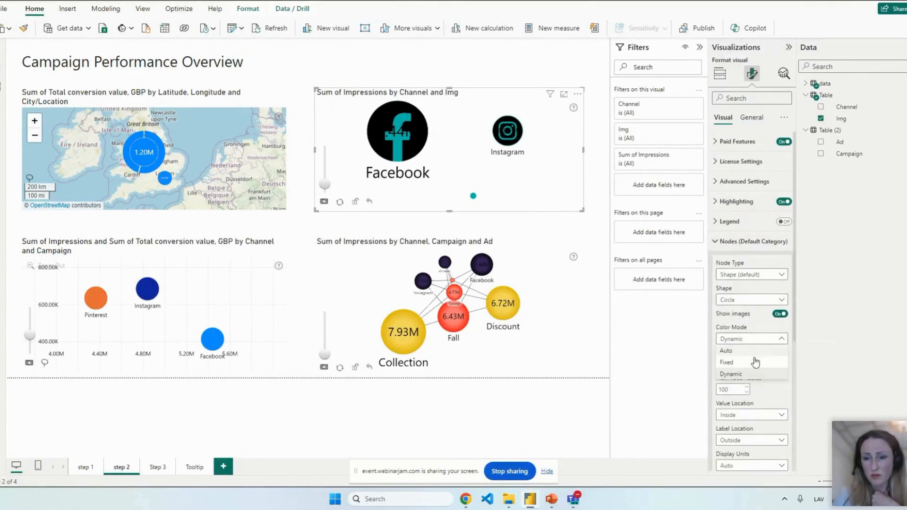
pyautogui.click(752, 357)
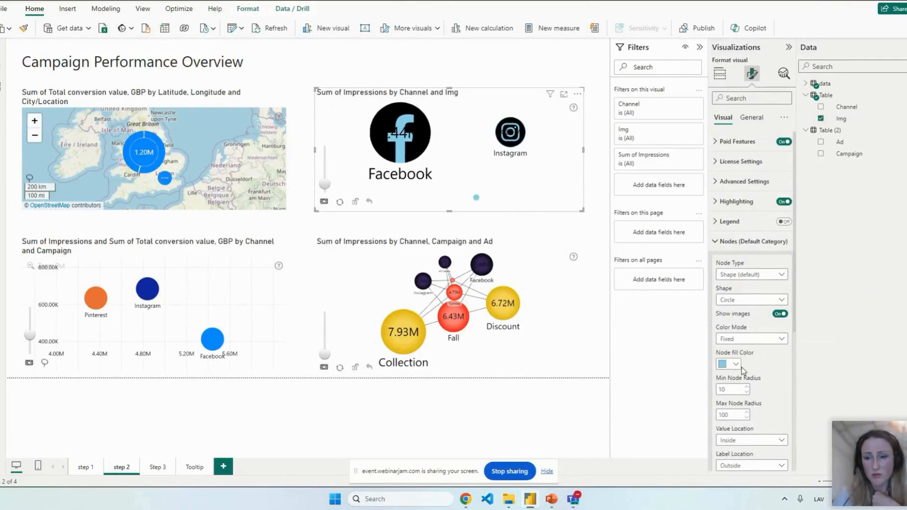
pyautogui.click(729, 363)
pyautogui.click(728, 211)
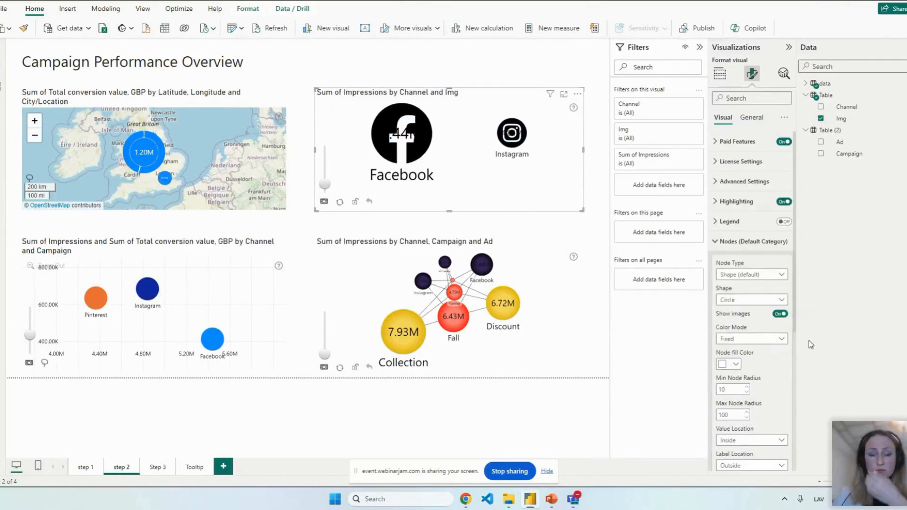
# Turn off the inside labels of the channel logo network, extend the visual up to the page title's height and refresh its layout
pyautogui.click(758, 240)
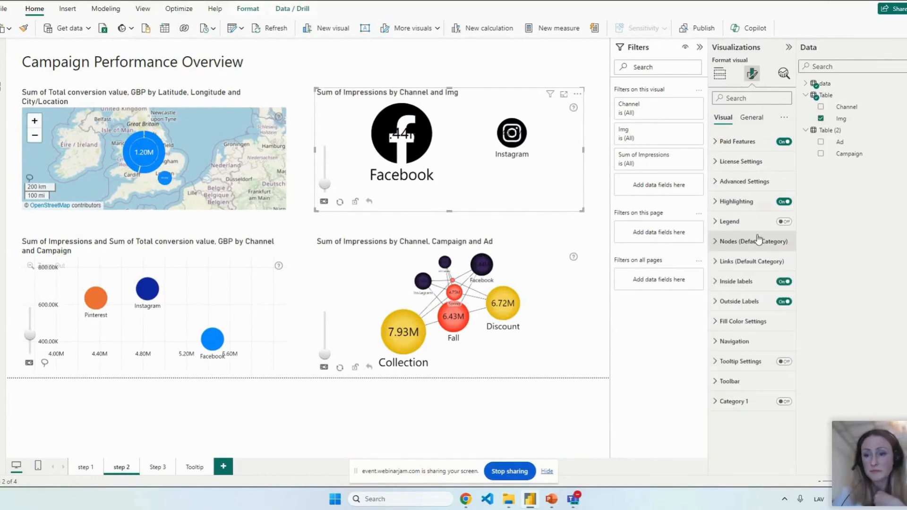
pyautogui.click(758, 240)
pyautogui.scroll(-3, 742, 331)
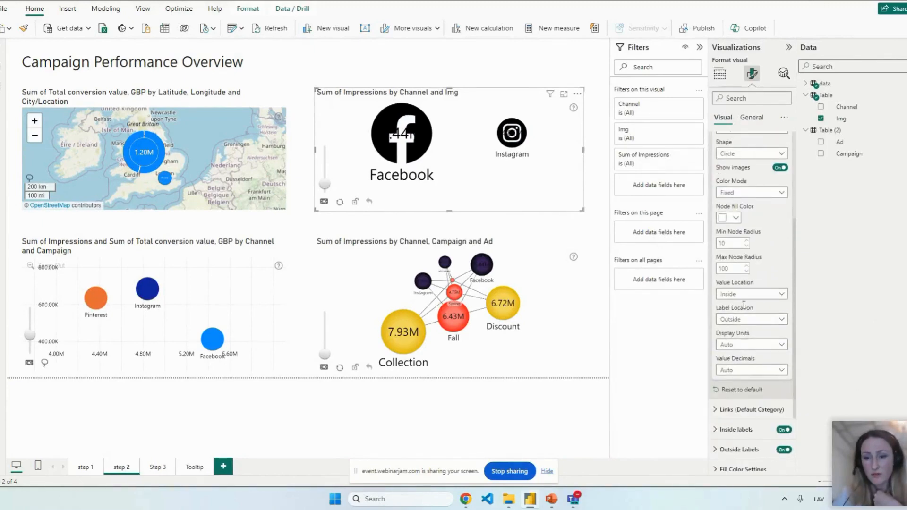
pyautogui.click(782, 430)
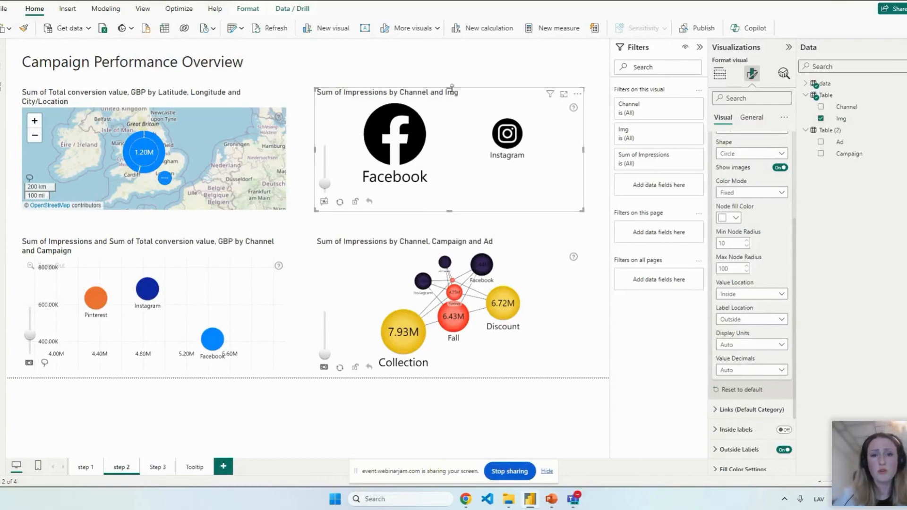
pyautogui.moveTo(450, 88); pyautogui.dragTo(449, 54)
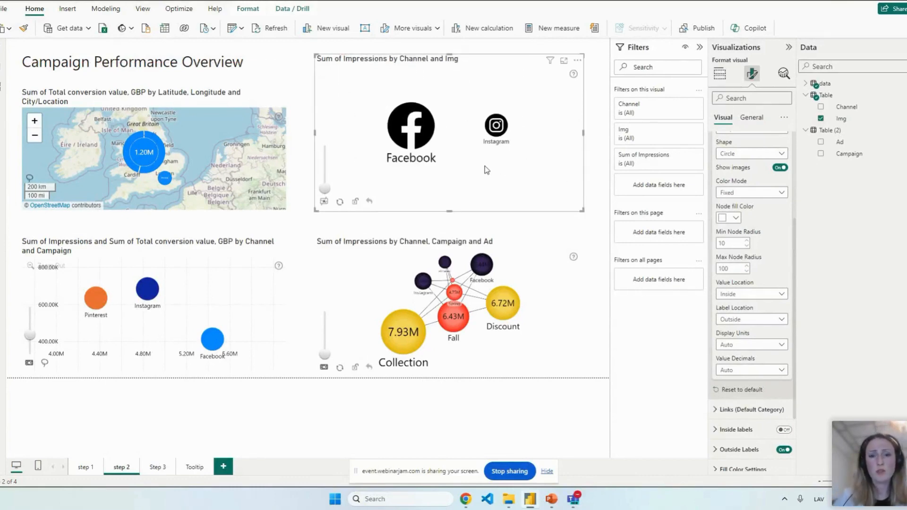
pyautogui.click(340, 202)
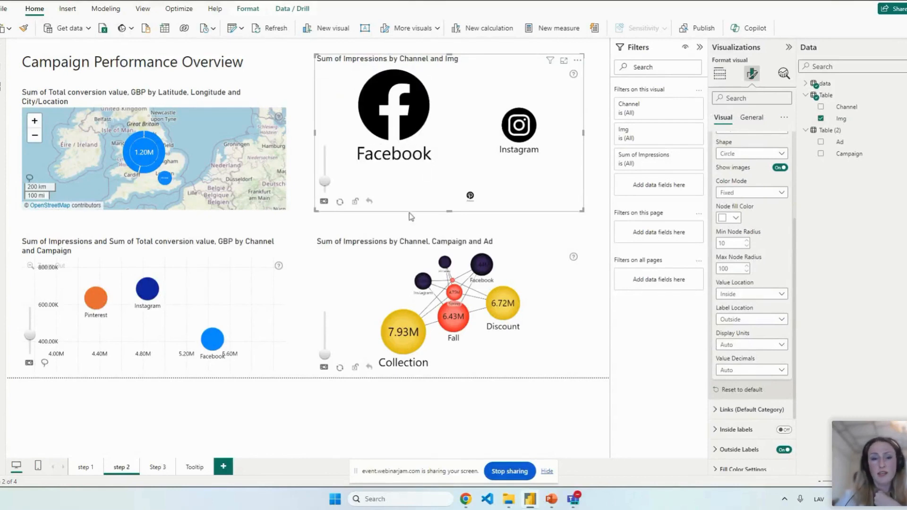
# Add City/Location as a fourth node level to the Channel, Campaign and Ad network, and select the Collection node
pyautogui.click(395, 251)
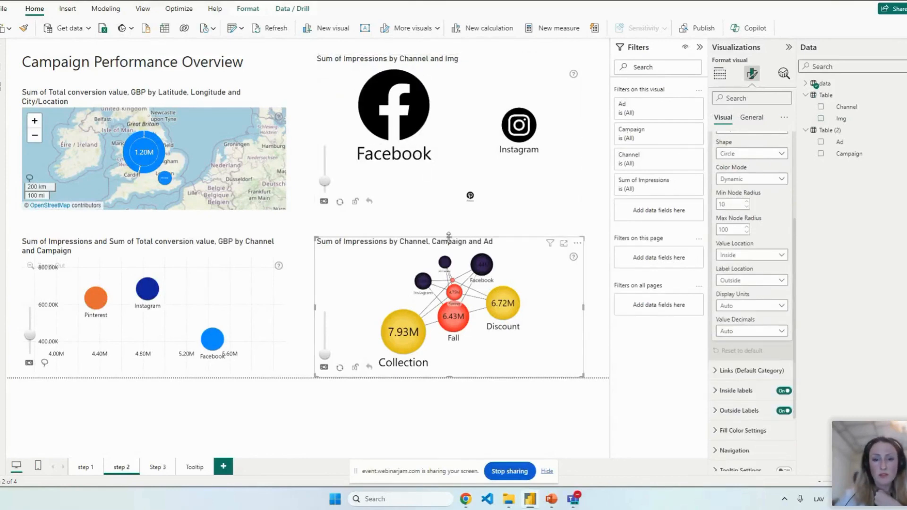
pyautogui.click(719, 73)
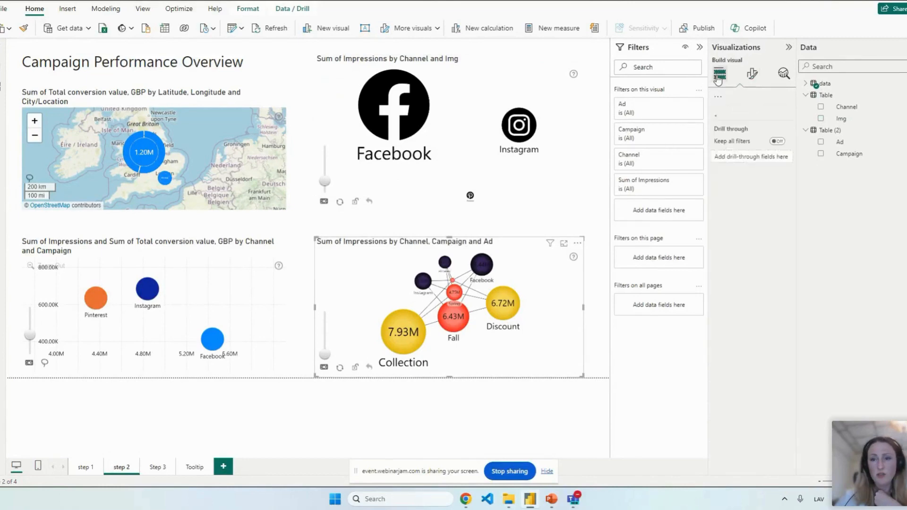
pyautogui.moveTo(746, 308); pyautogui.dragTo(644, 333)
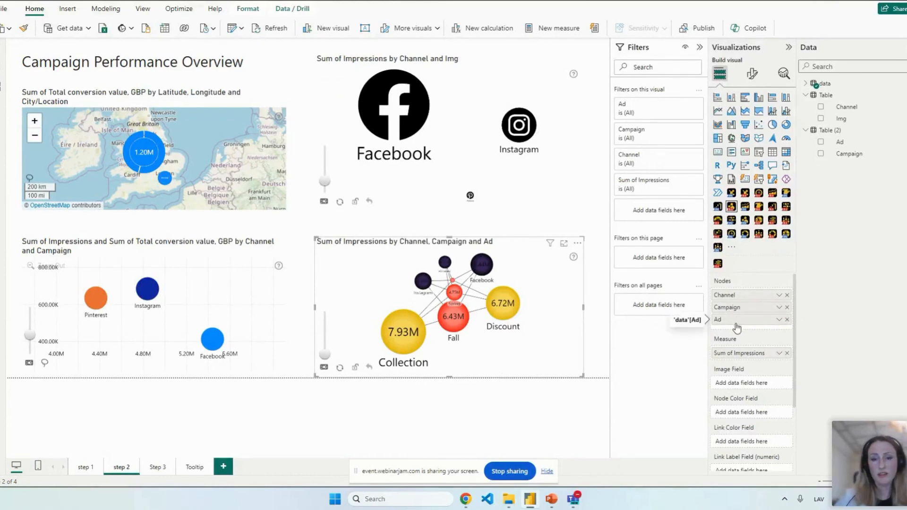
pyautogui.click(807, 85)
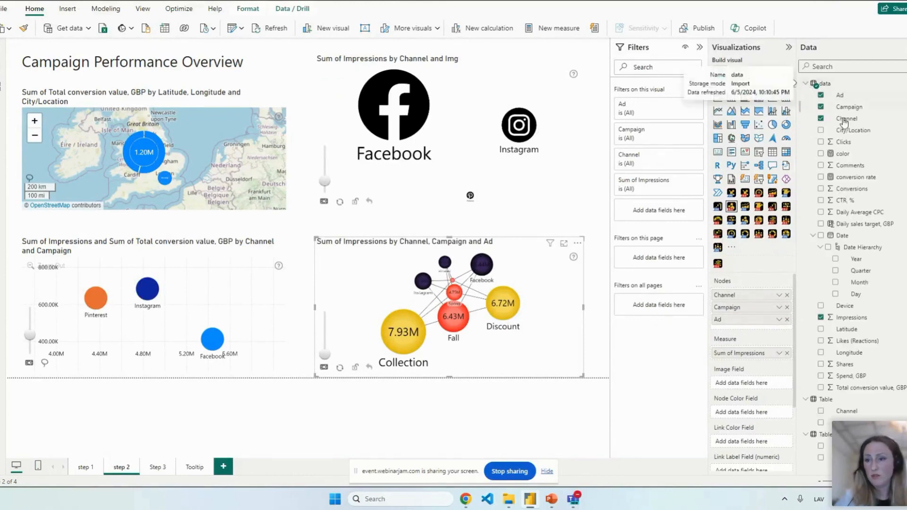
pyautogui.moveTo(853, 131); pyautogui.dragTo(764, 331)
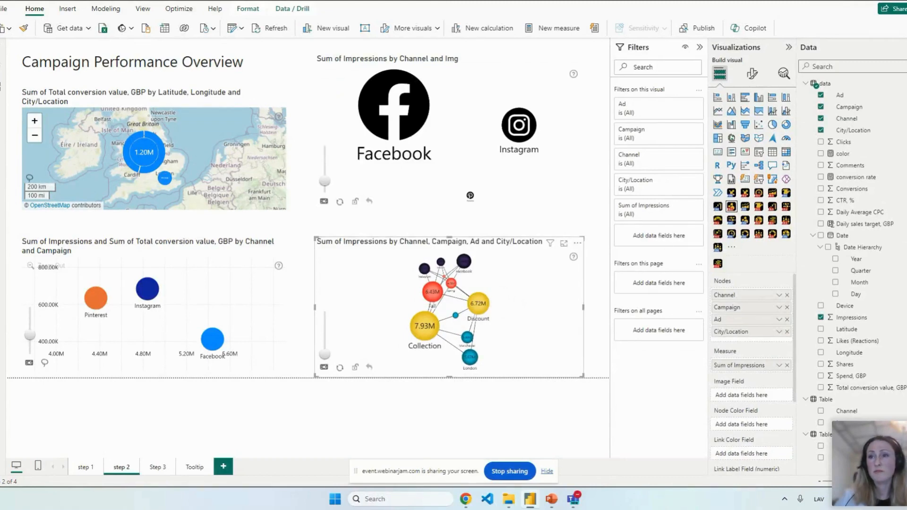
pyautogui.click(416, 324)
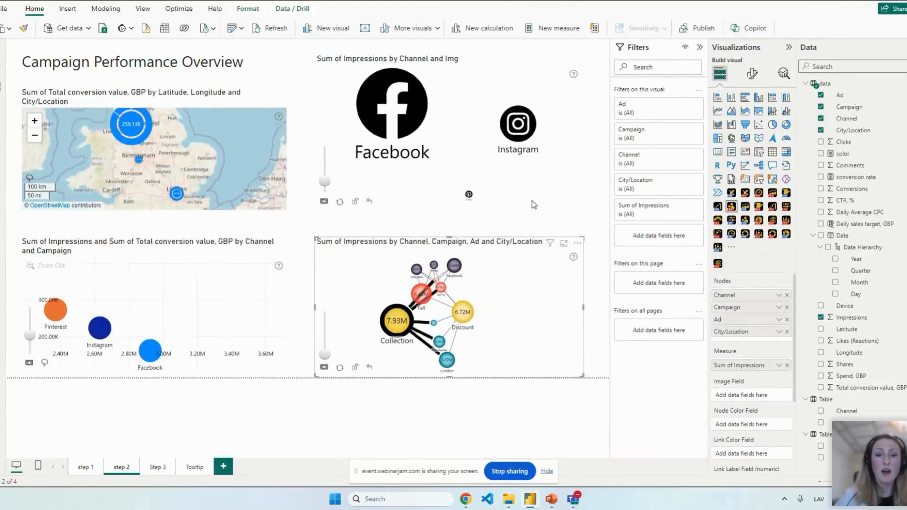
# Remove the Campaign and Channel categories and both axis measures from the scatter chart
pyautogui.click(176, 255)
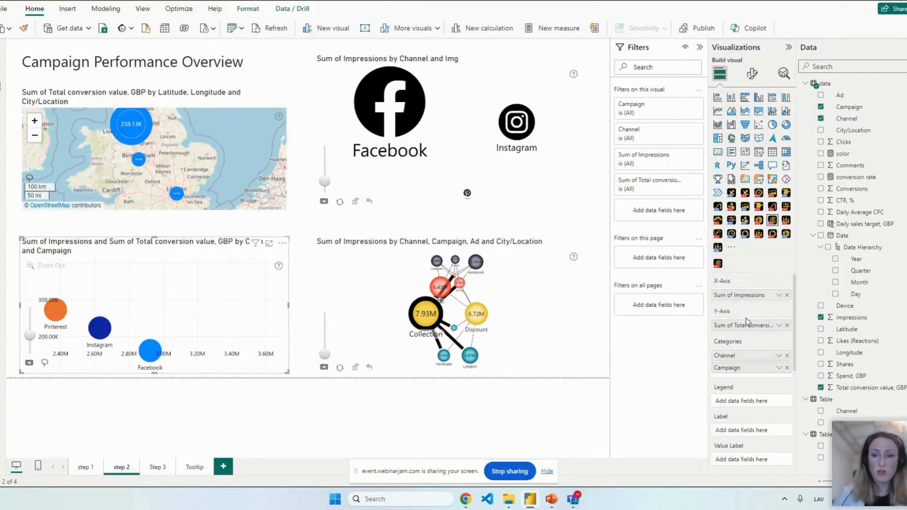
pyautogui.click(786, 367)
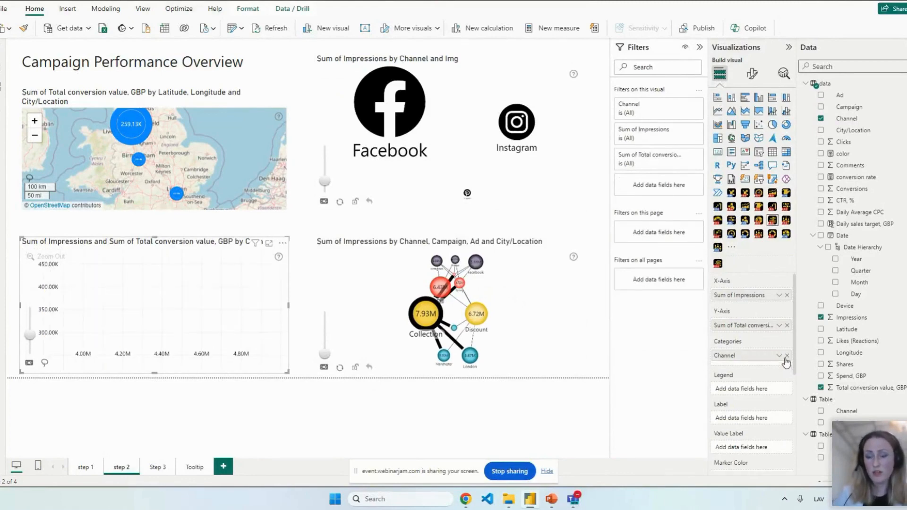
pyautogui.click(787, 355)
pyautogui.click(787, 325)
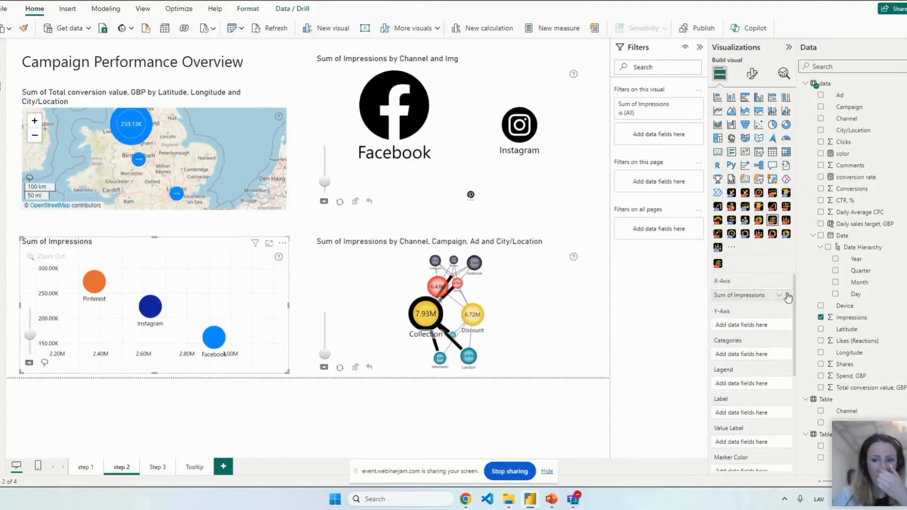
pyautogui.click(787, 295)
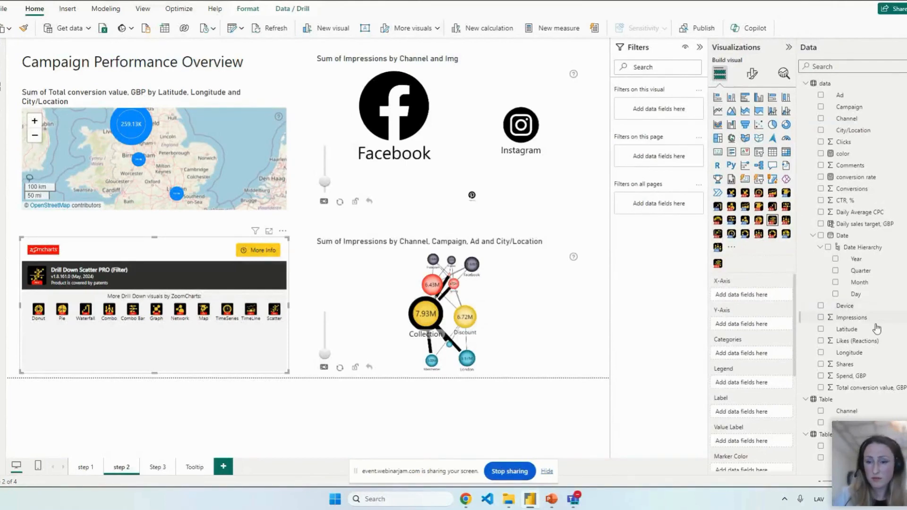
# Plot Likes (Reactions) on the scatter chart's X-axis against Shares on the Y-axis, with City/Location as the category
pyautogui.moveTo(865, 347); pyautogui.dragTo(751, 295)
pyautogui.moveTo(850, 366); pyautogui.dragTo(750, 327)
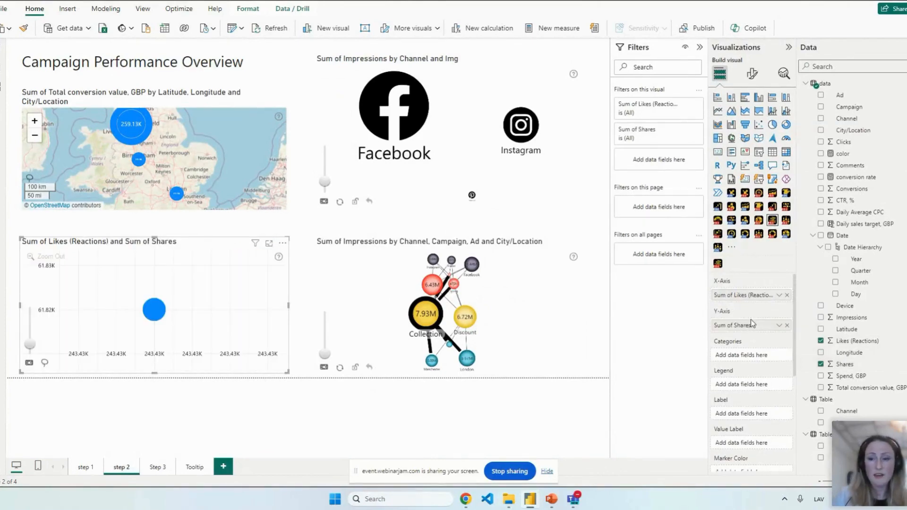
pyautogui.moveTo(153, 321)
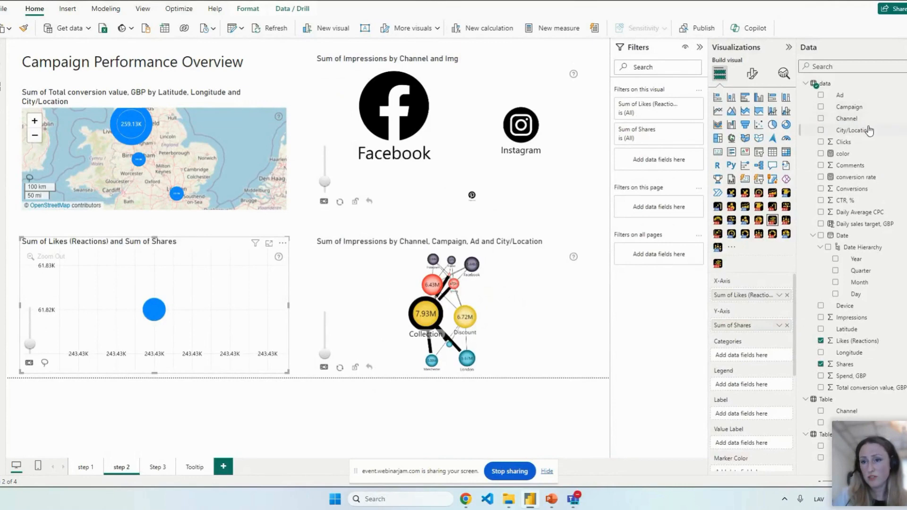
pyautogui.moveTo(847, 190); pyautogui.dragTo(762, 355)
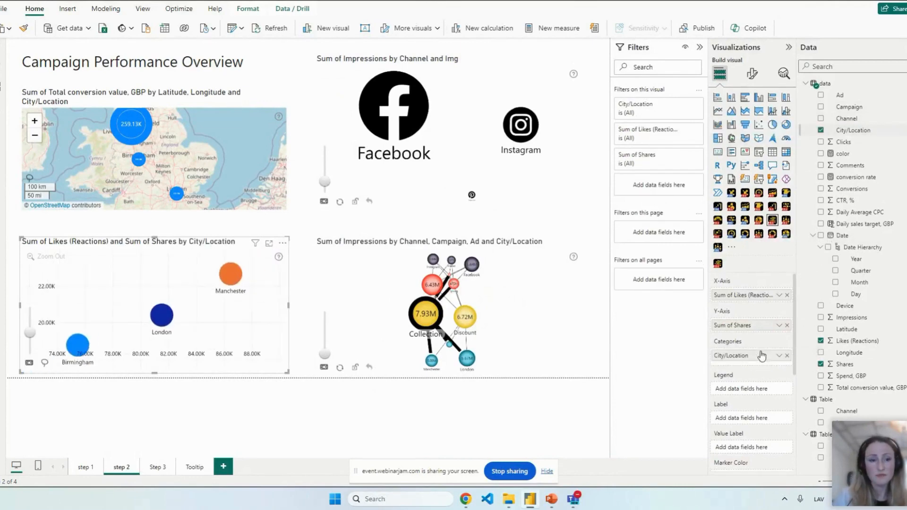
pyautogui.moveTo(96, 299); pyautogui.dragTo(98, 265)
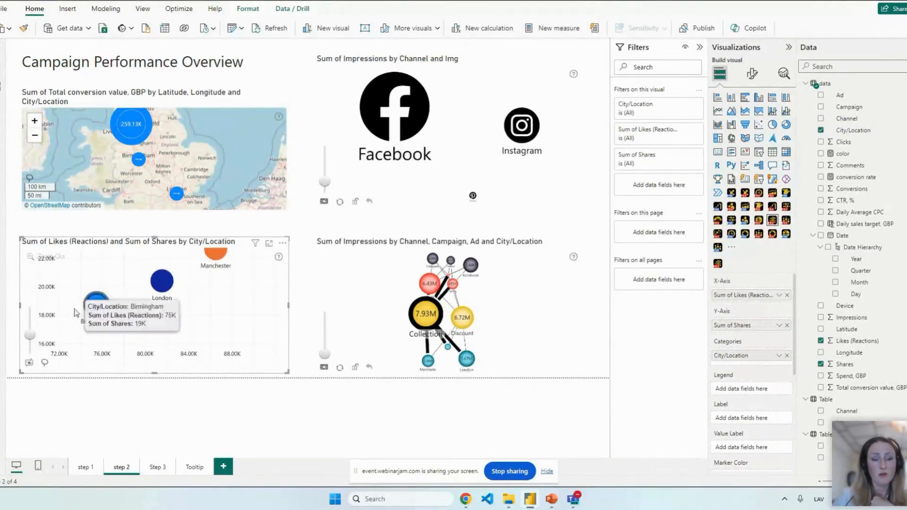
pyautogui.moveTo(108, 281); pyautogui.dragTo(114, 299)
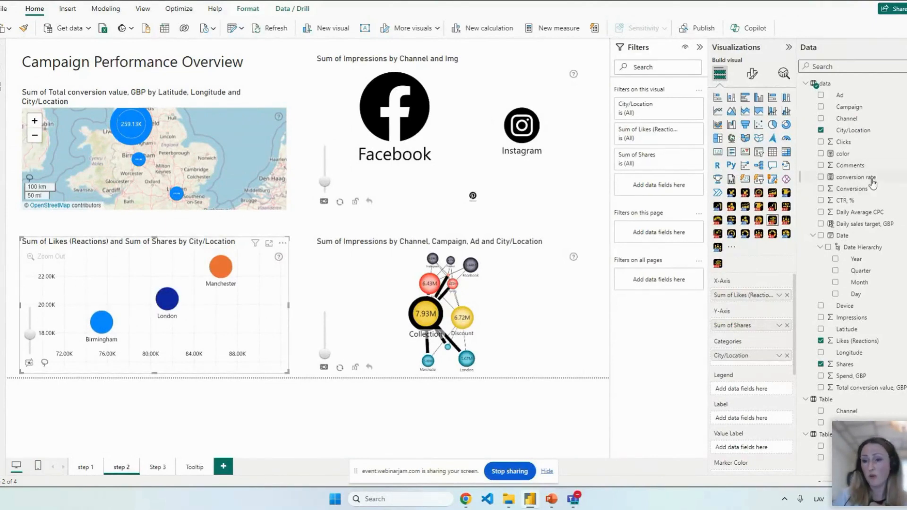
# Add Channel as the second category level of the scatter chart and drill into Manchester
pyautogui.moveTo(871, 121); pyautogui.dragTo(756, 363)
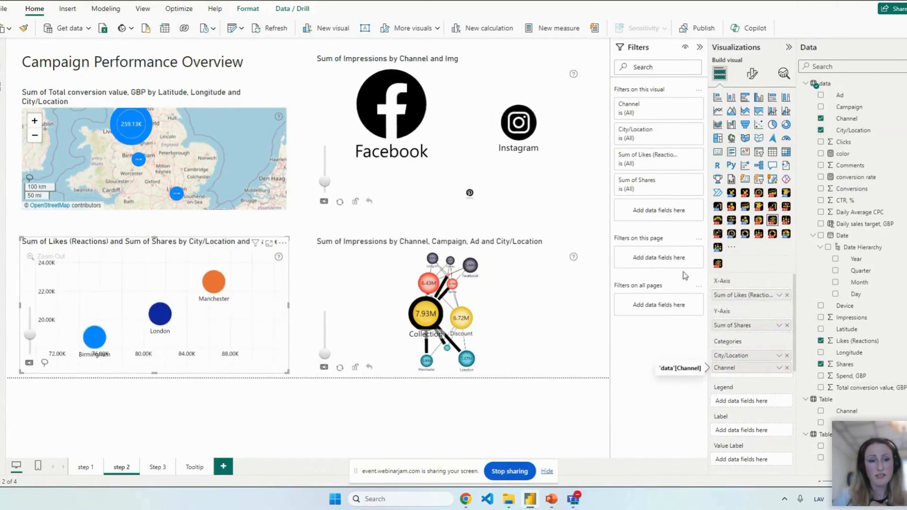
pyautogui.click(218, 284)
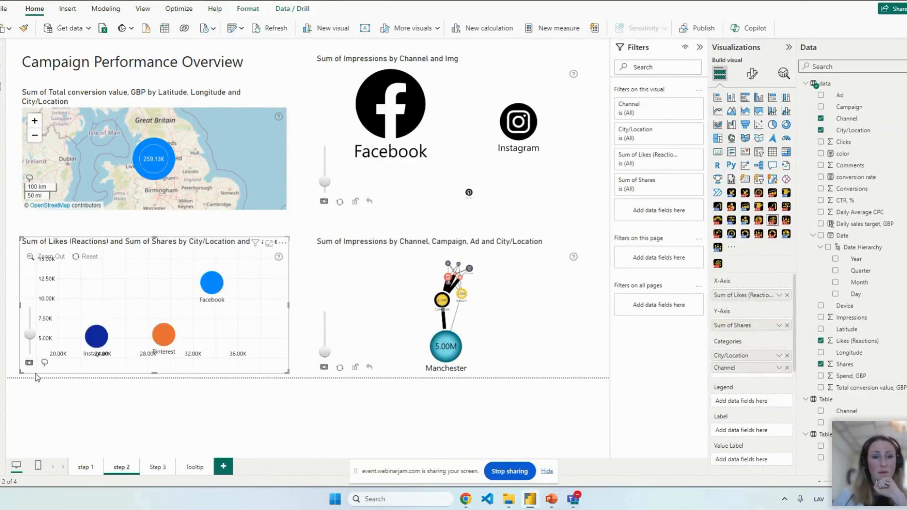
pyautogui.click(303, 52)
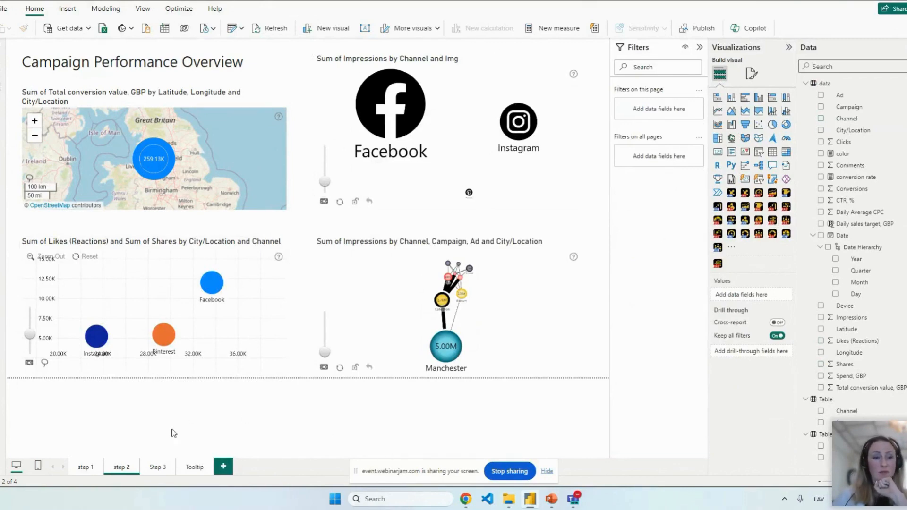
# On the Step 3 page, drill the time series chart into March 2023, zoom back out to all months and review its assigned fields
pyautogui.click(158, 468)
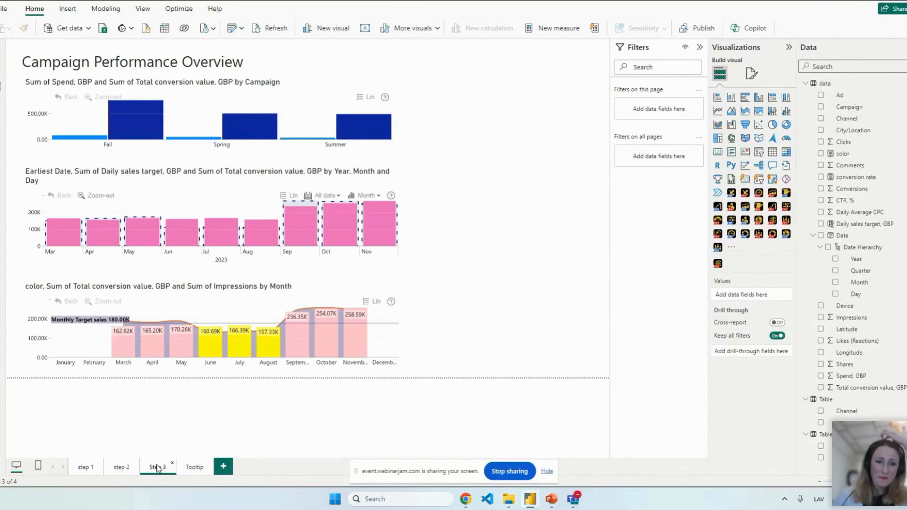
pyautogui.click(242, 177)
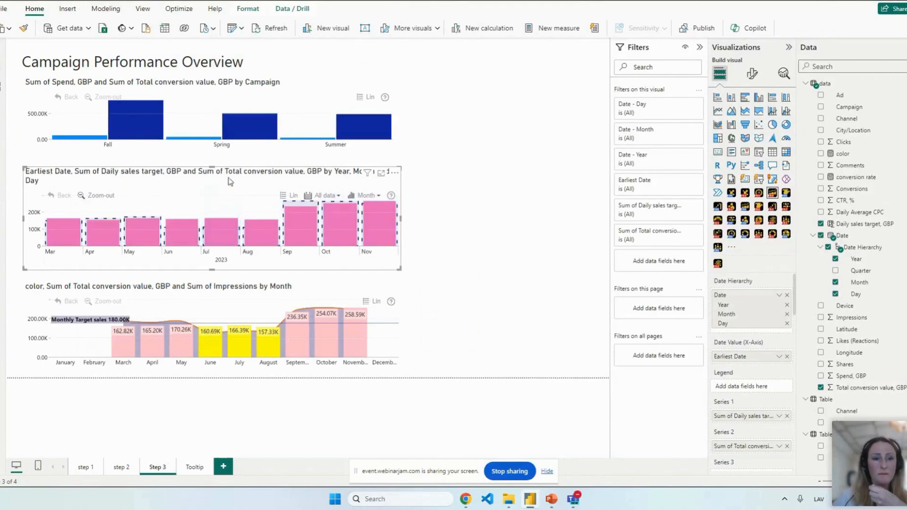
pyautogui.moveTo(225, 232)
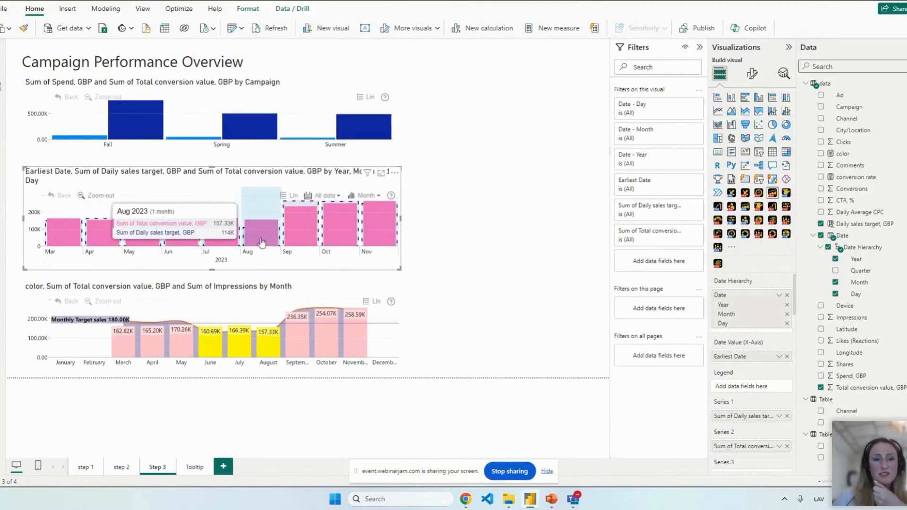
pyautogui.click(73, 236)
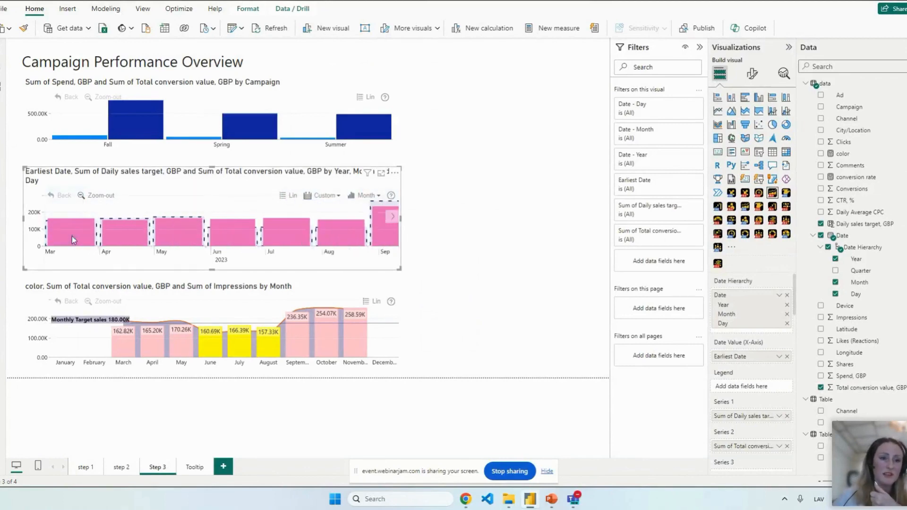
pyautogui.click(94, 200)
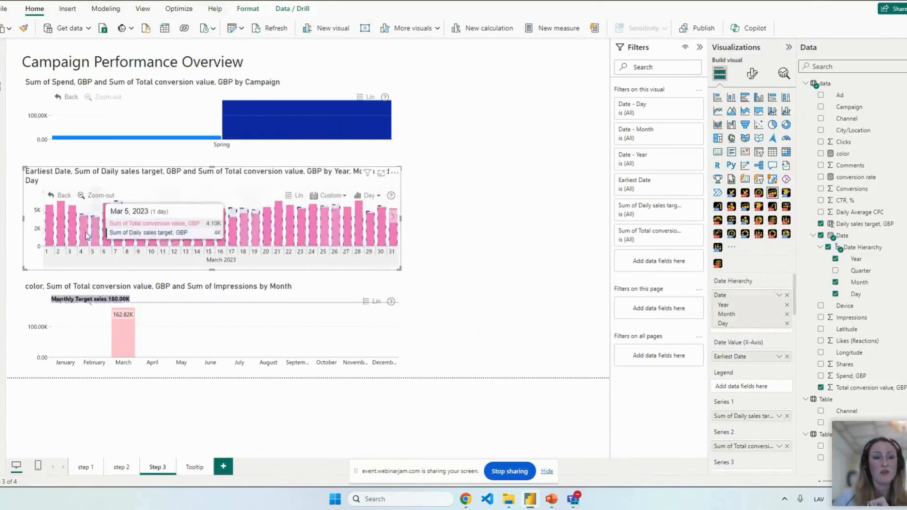
pyautogui.click(97, 196)
pyautogui.click(98, 196)
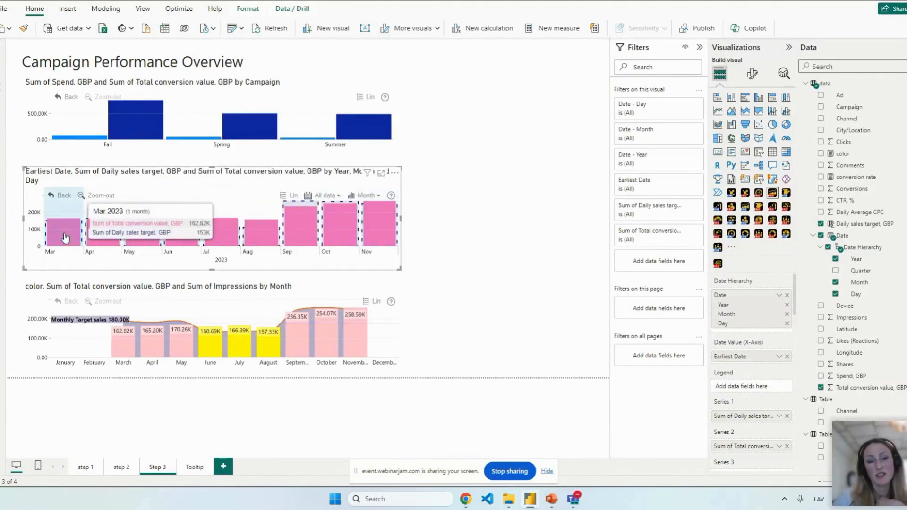
pyautogui.scroll(-2, 768, 417)
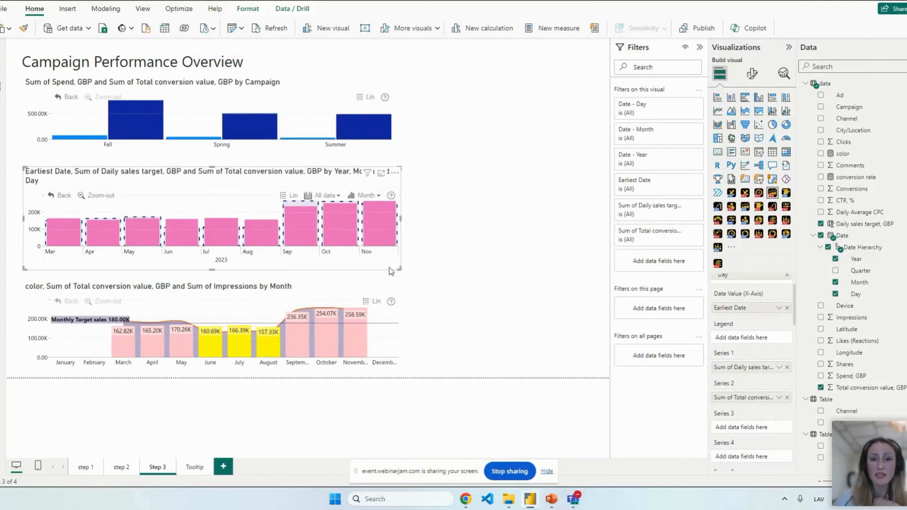
# Enlarge the monthly conversion value and impressions chart slightly by extending its upper and right edges
pyautogui.moveTo(288, 217)
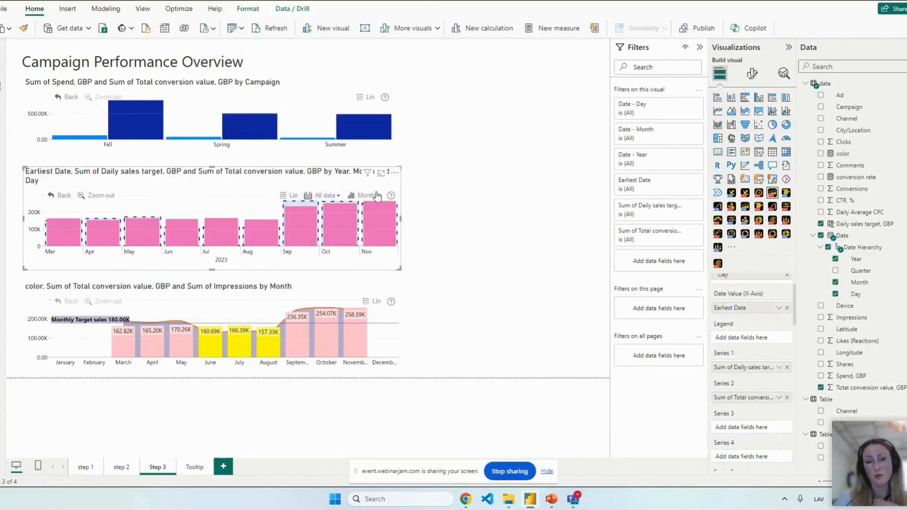
pyautogui.moveTo(296, 237)
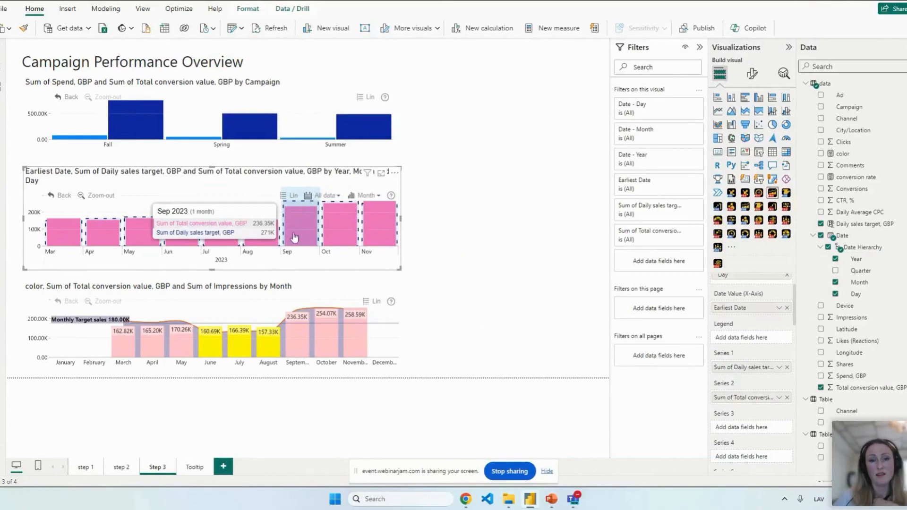
pyautogui.moveTo(327, 309)
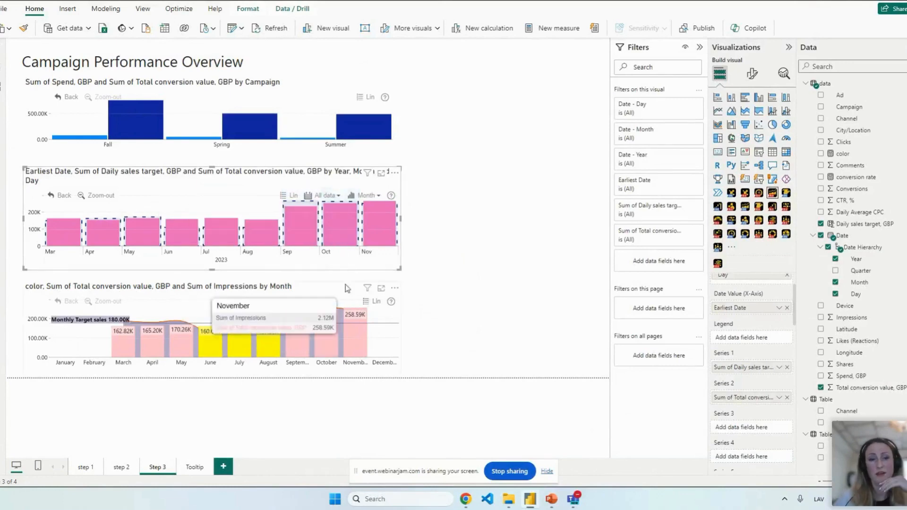
pyautogui.moveTo(100, 246)
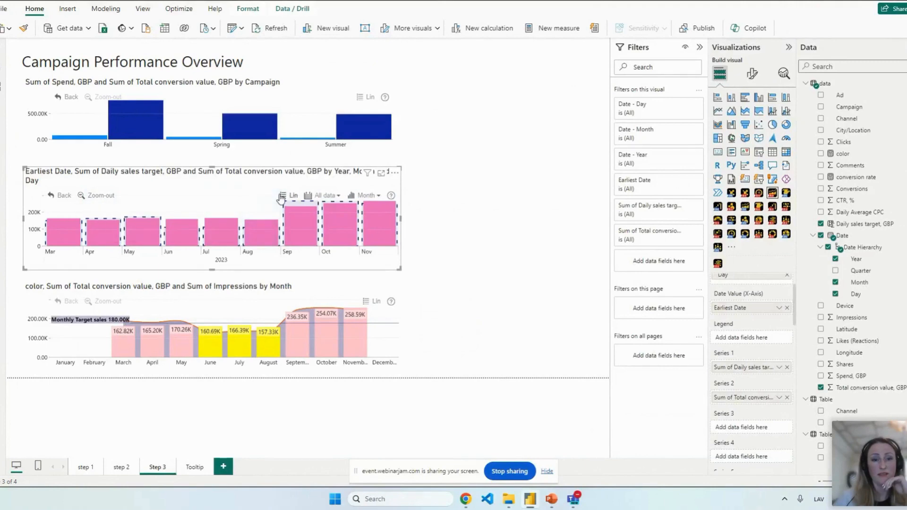
pyautogui.click(344, 287)
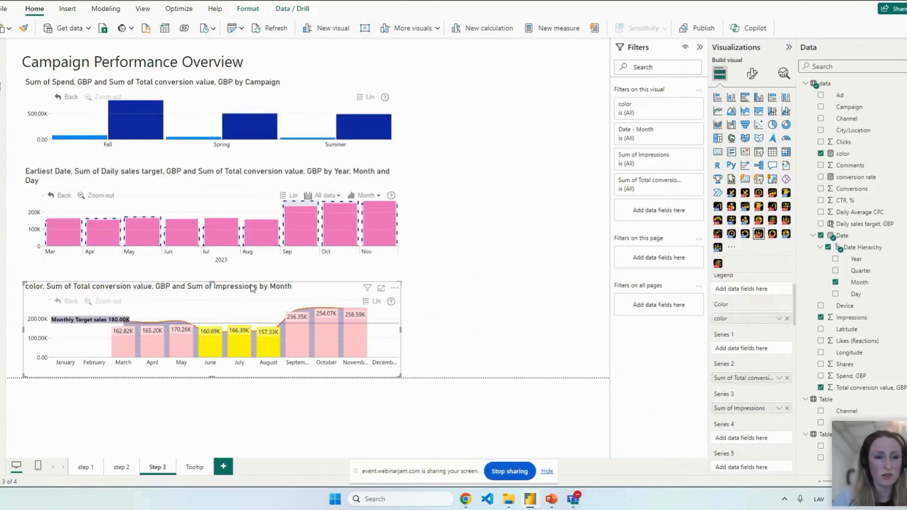
pyautogui.moveTo(214, 282); pyautogui.dragTo(213, 277)
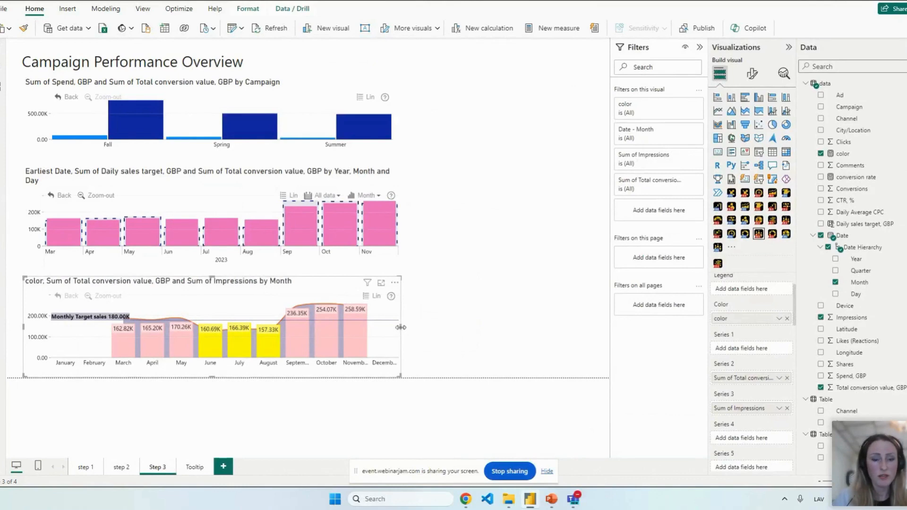
pyautogui.moveTo(400, 328); pyautogui.dragTo(414, 328)
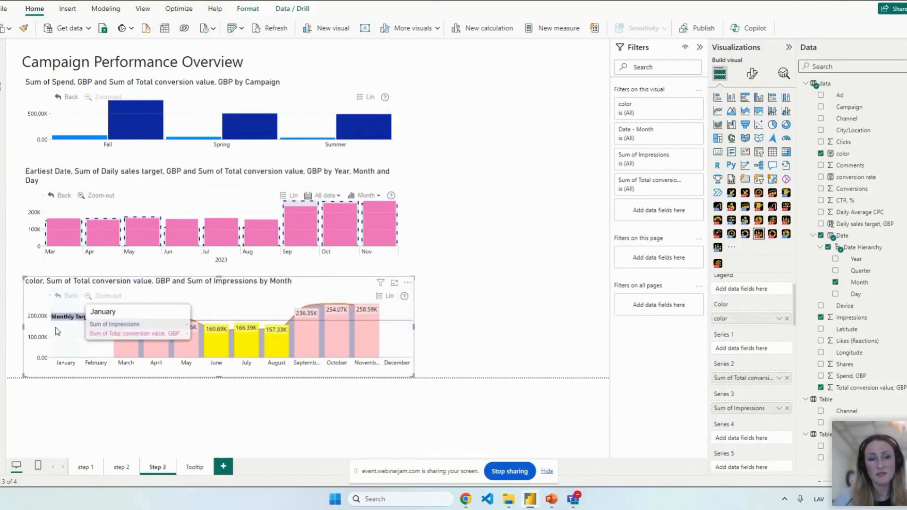
# Examine the threshold settings of the monthly conversion value and impressions chart
pyautogui.click(751, 73)
pyautogui.click(759, 322)
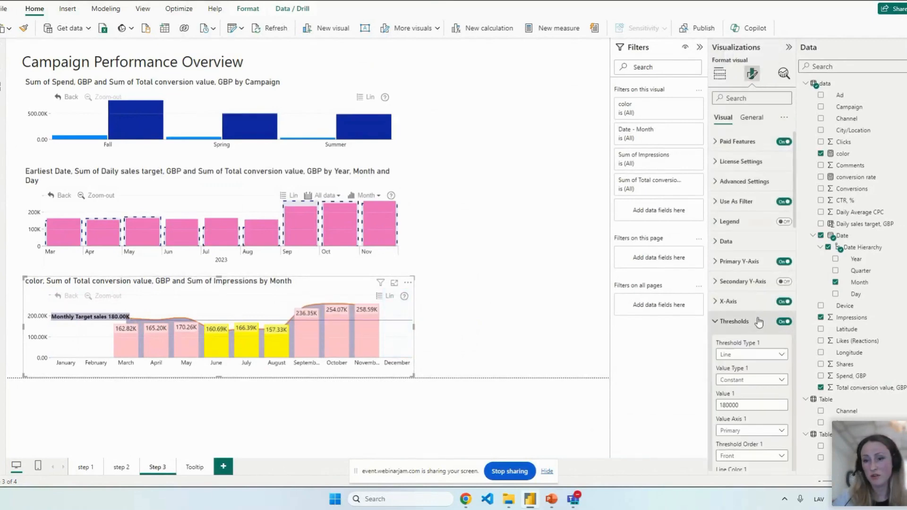
pyautogui.scroll(-3, 759, 322)
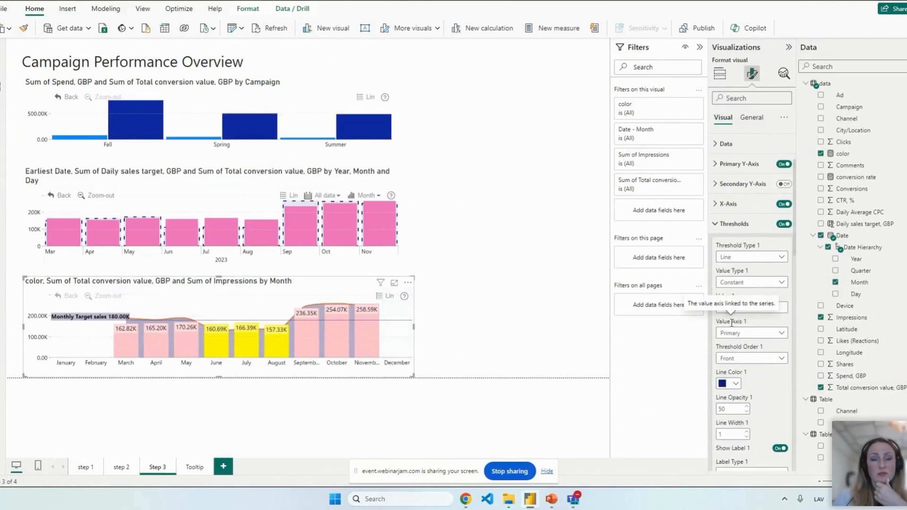
pyautogui.scroll(5, 732, 317)
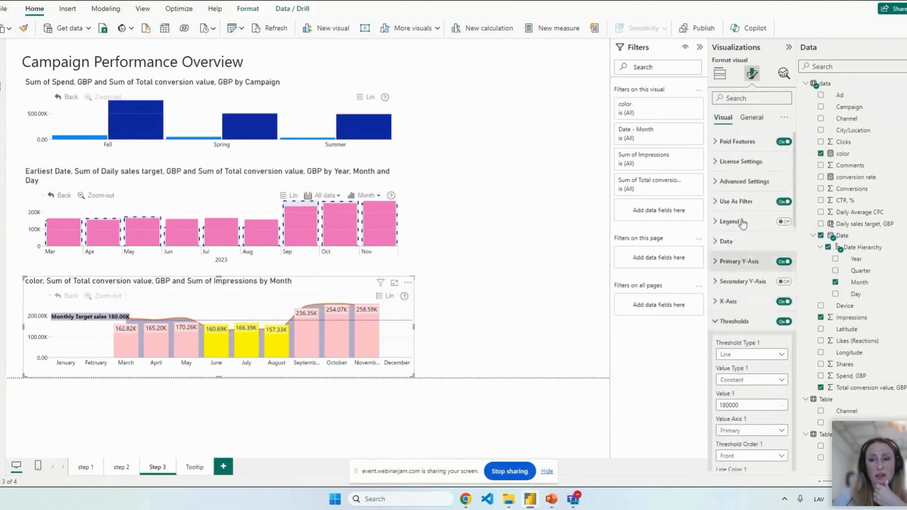
# Display the full formula of the color measure assigned to the monthly conversion value and impressions chart
pyautogui.click(719, 73)
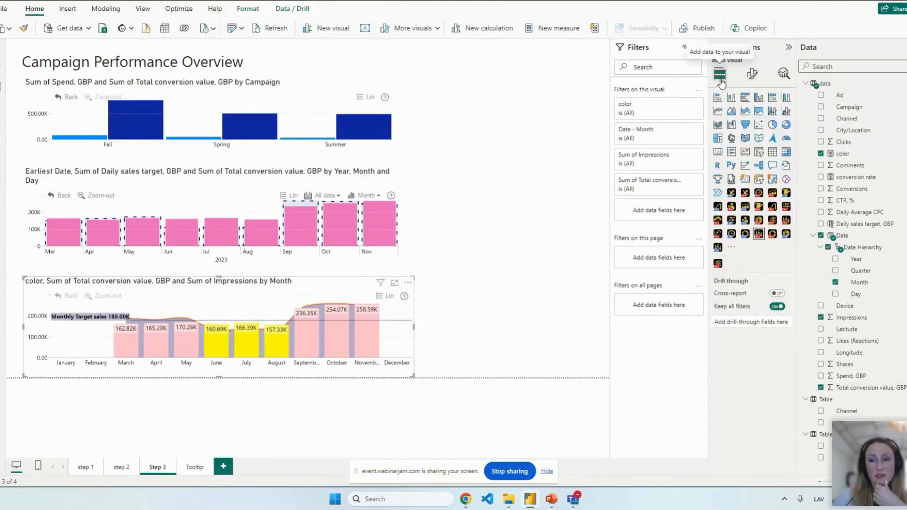
pyautogui.scroll(-1, 762, 347)
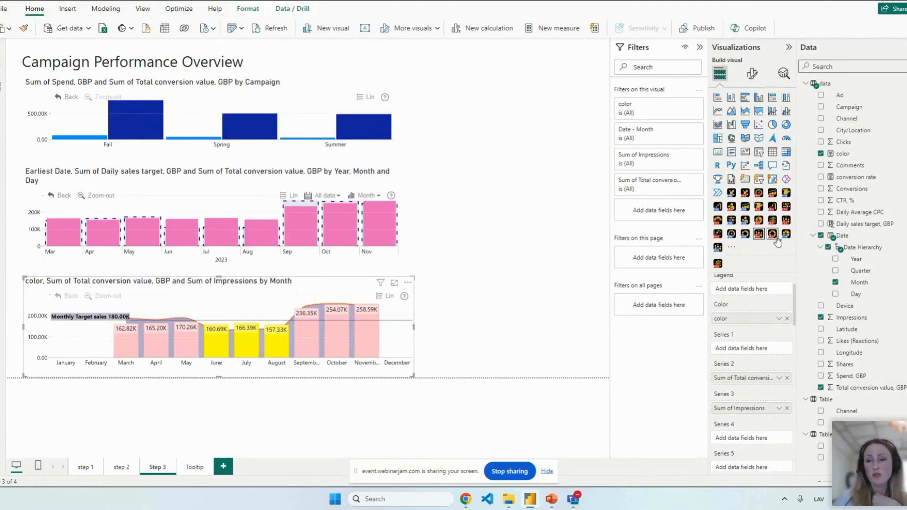
pyautogui.click(866, 155)
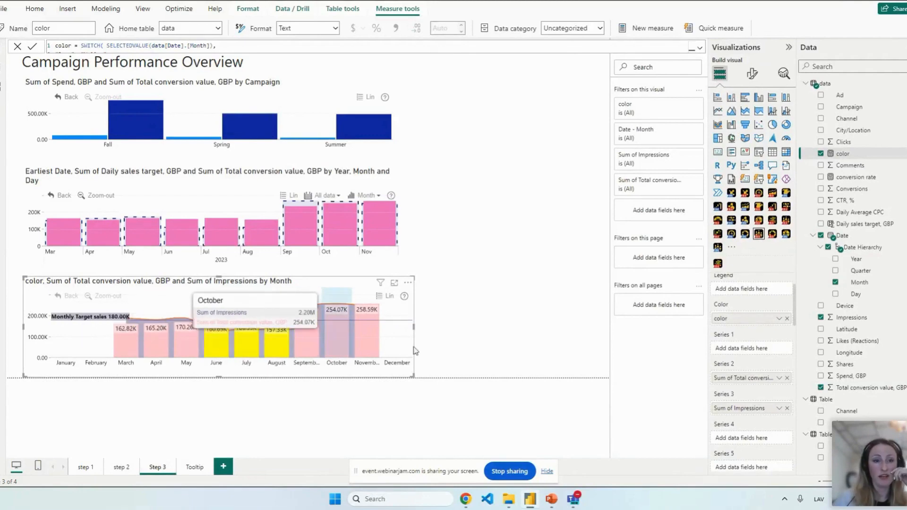
pyautogui.click(699, 50)
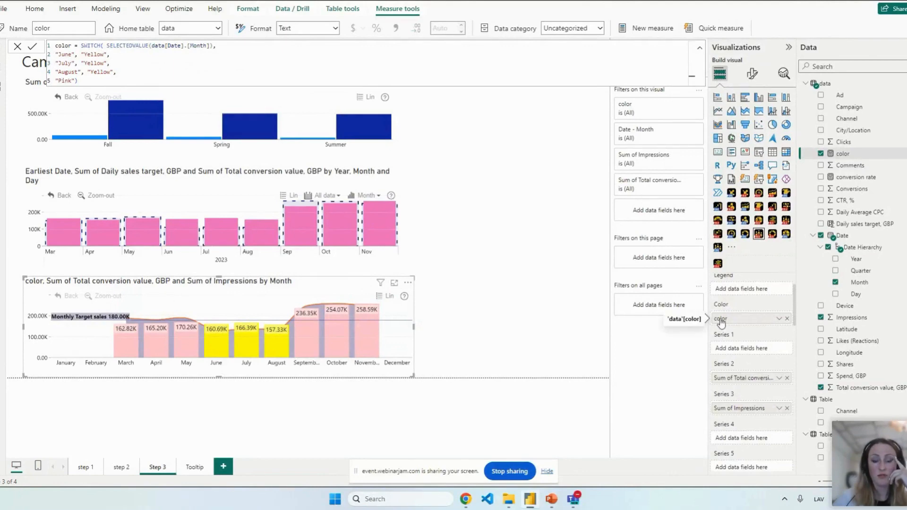
# Examine Series 2's conditional formatting and its color mode in the monthly chart
pyautogui.click(752, 74)
pyautogui.scroll(-3, 756, 355)
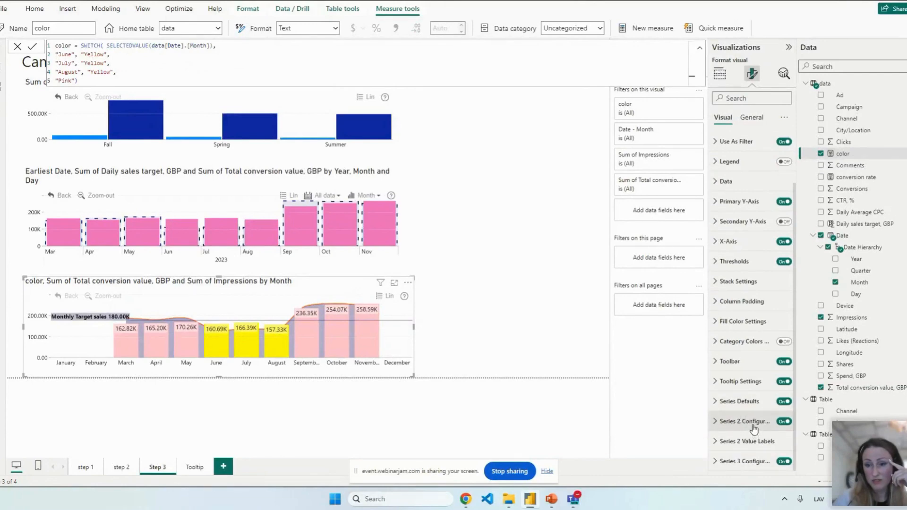
pyautogui.click(744, 421)
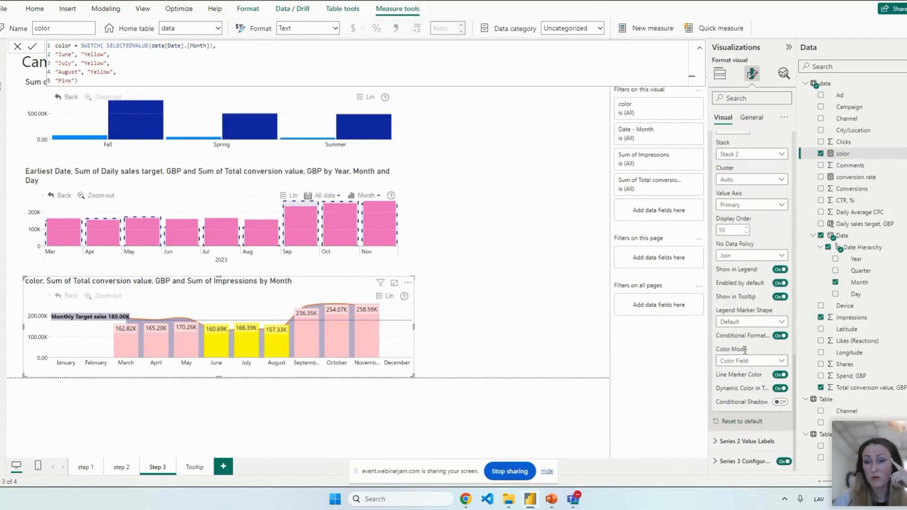
pyautogui.click(756, 362)
pyautogui.click(757, 362)
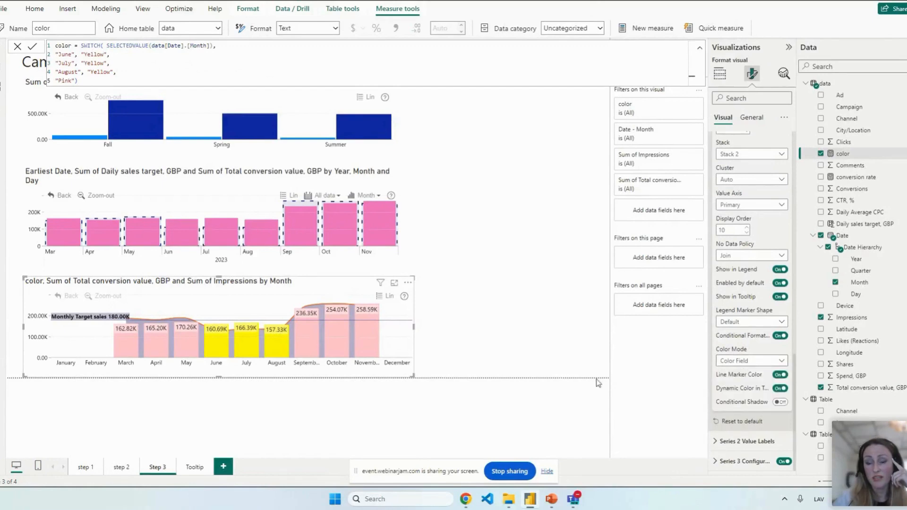
pyautogui.moveTo(277, 322)
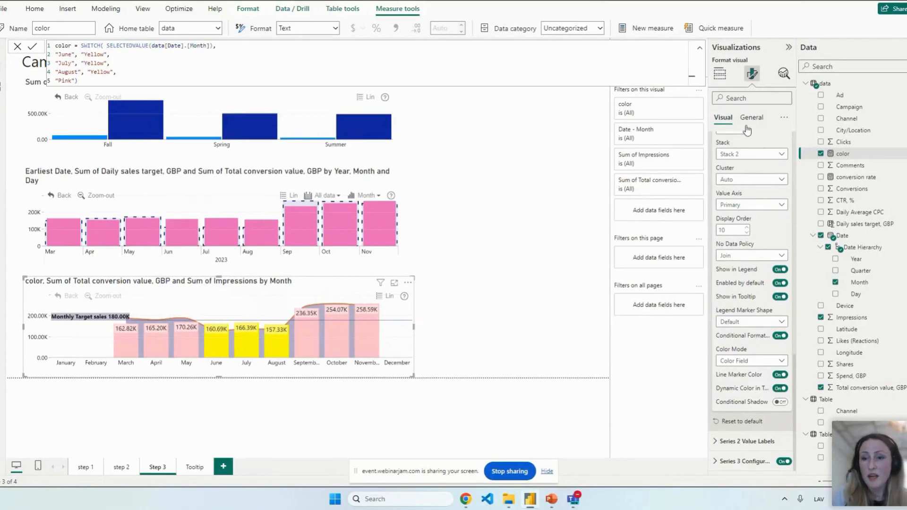
# Remove the color measure from the monthly chart and set Series 2's conditional color mode to Solid H Color
pyautogui.click(719, 73)
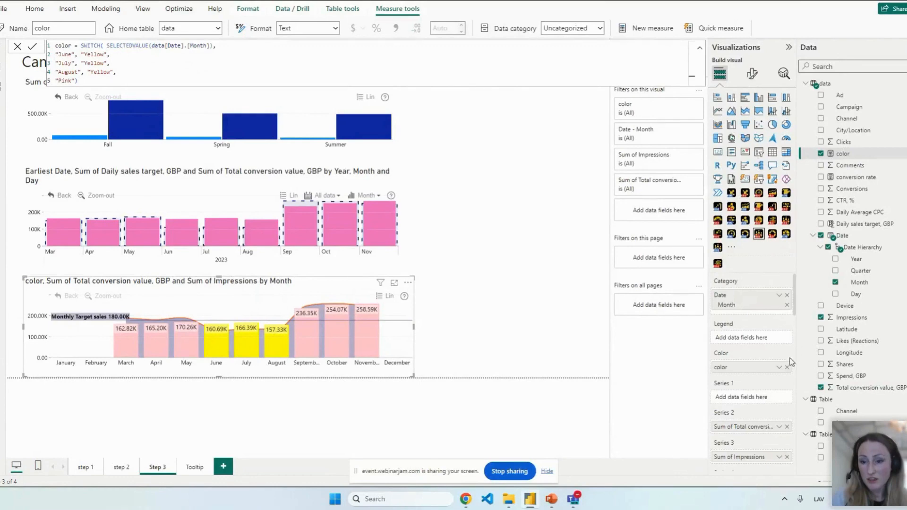
pyautogui.click(787, 367)
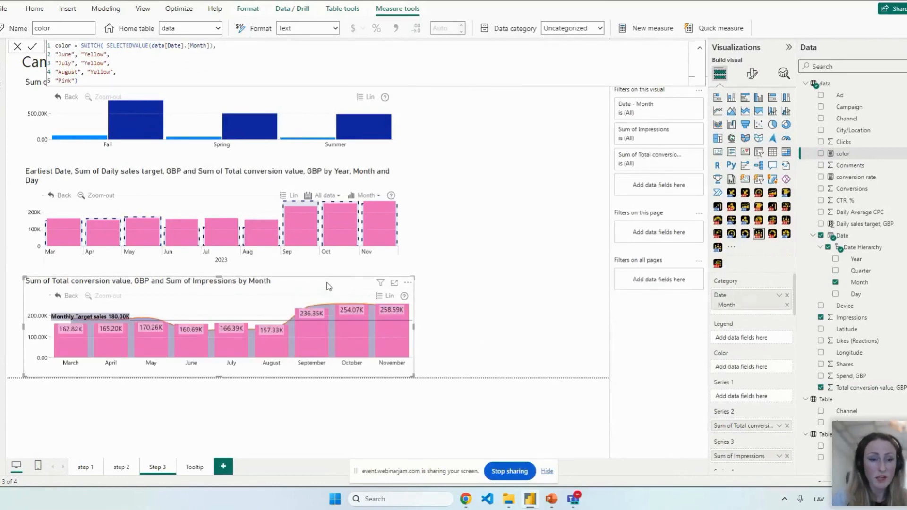
pyautogui.click(753, 74)
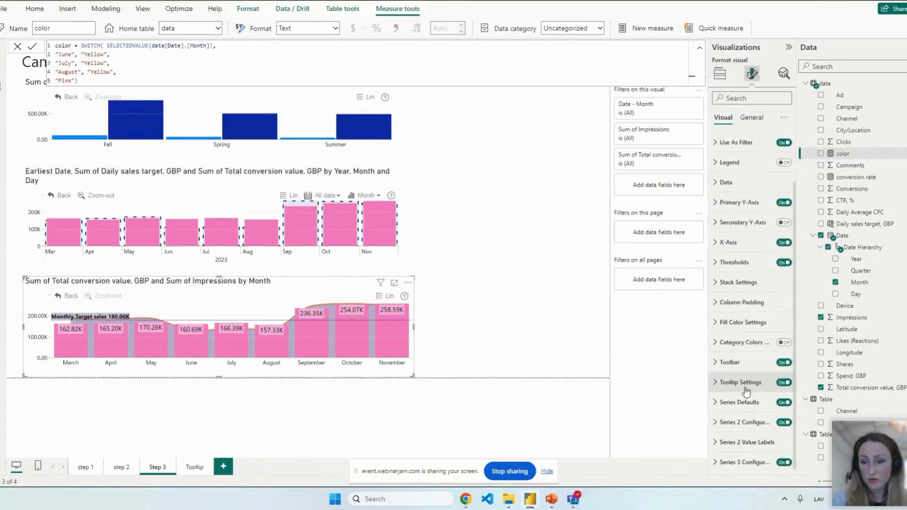
pyautogui.click(743, 421)
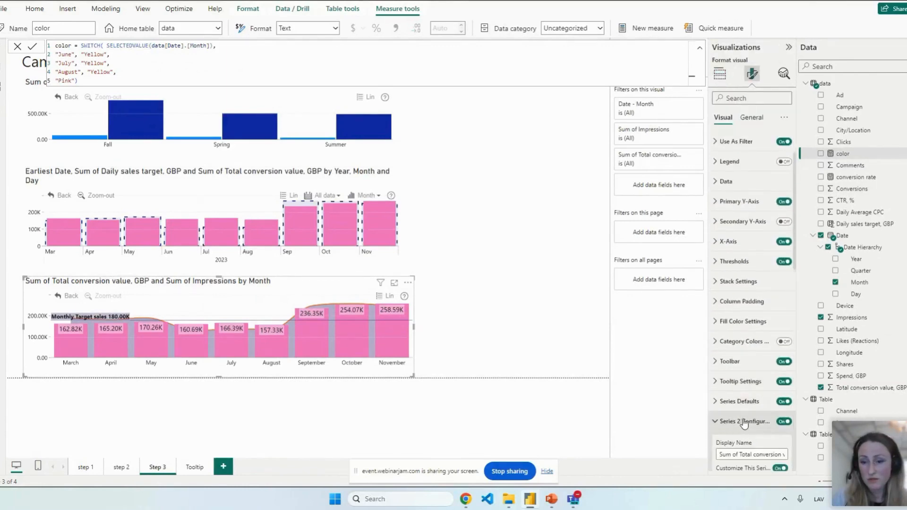
pyautogui.scroll(-4, 746, 415)
pyautogui.scroll(-8, 750, 410)
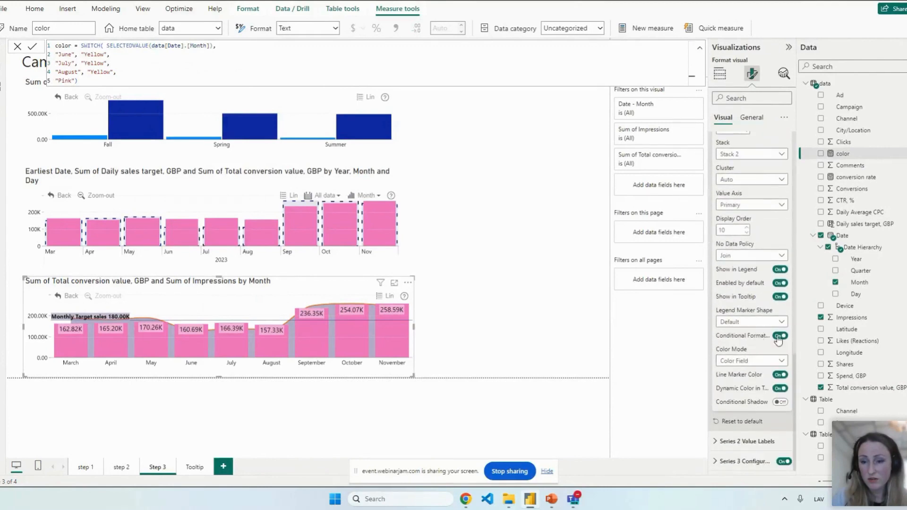
pyautogui.click(760, 360)
pyautogui.click(737, 373)
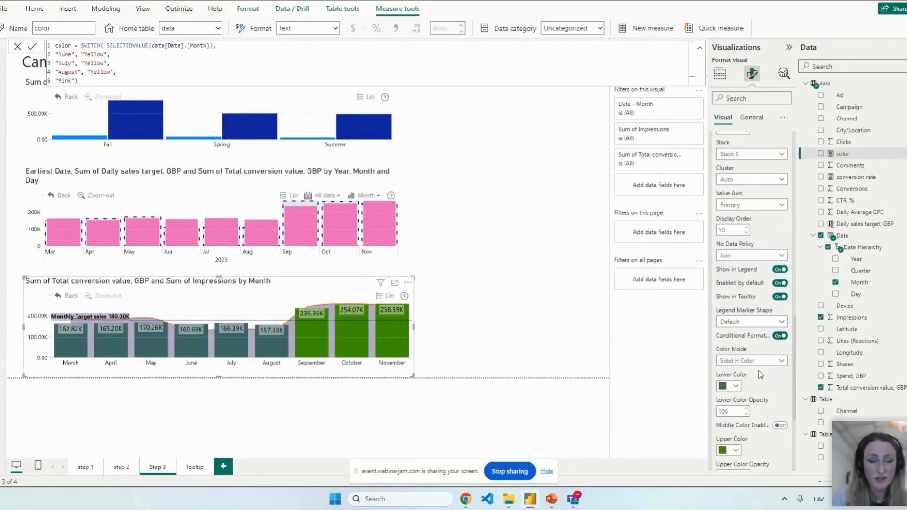
# Set Series 2's lower color to the recently used dark pink #AD3480
pyautogui.scroll(-3, 764, 354)
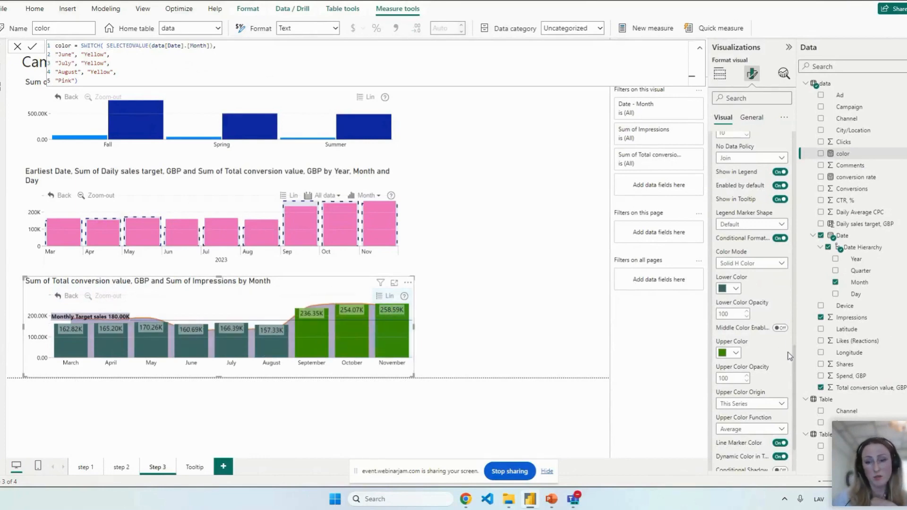
pyautogui.scroll(-1, 758, 314)
pyautogui.click(732, 240)
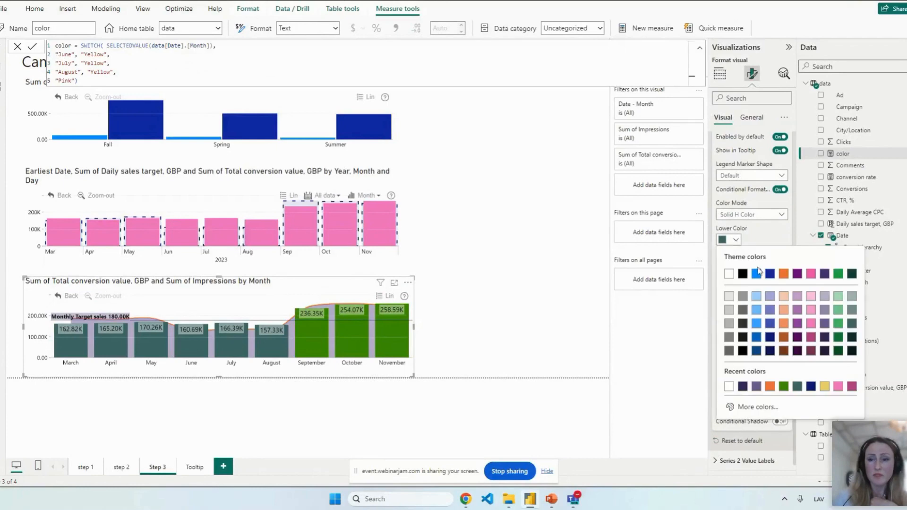
pyautogui.click(851, 387)
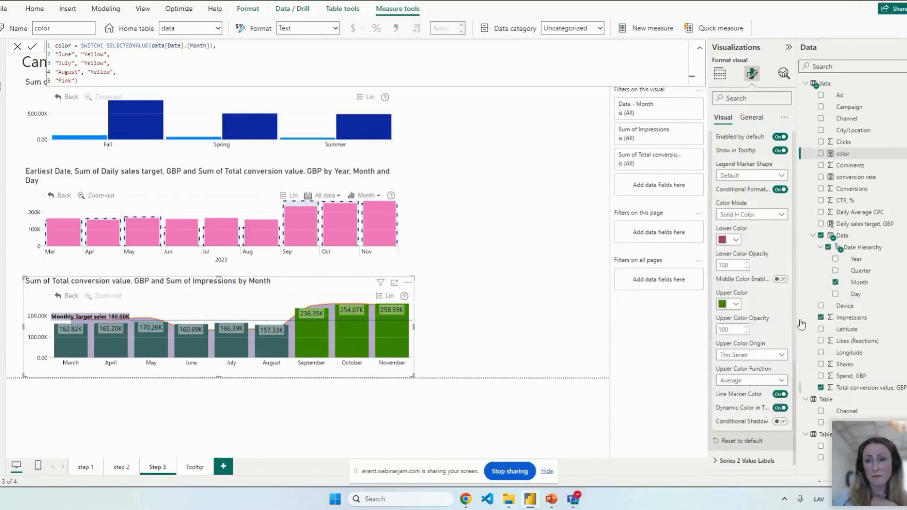
pyautogui.click(732, 304)
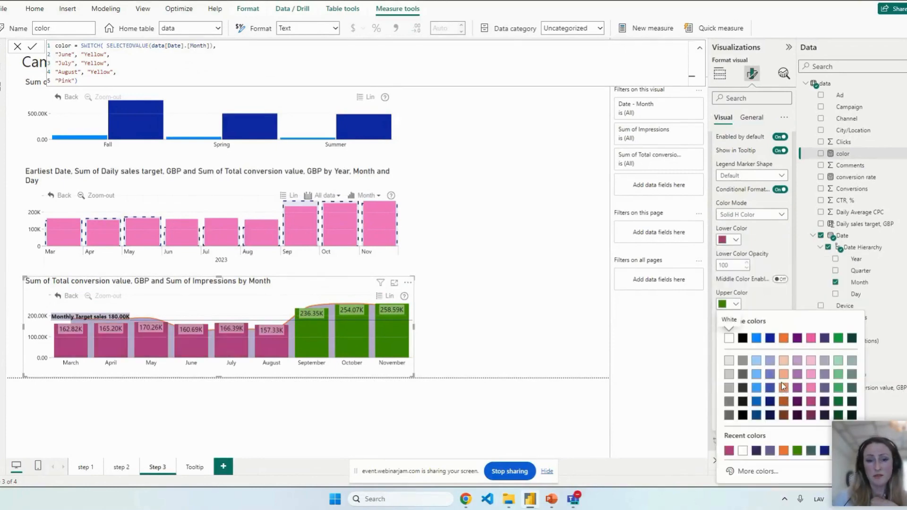
# Set Series 2's lower color to the custom red #DE0336
pyautogui.click(735, 240)
pyautogui.click(736, 241)
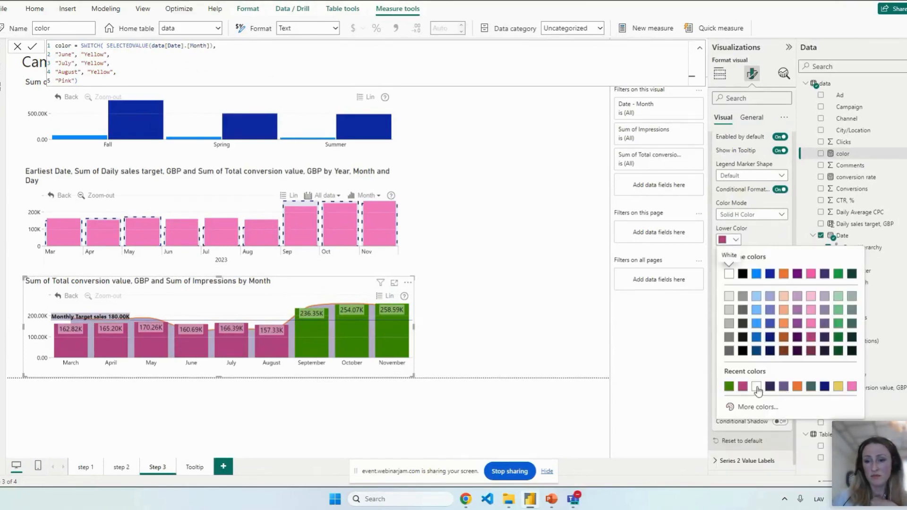
pyautogui.click(758, 406)
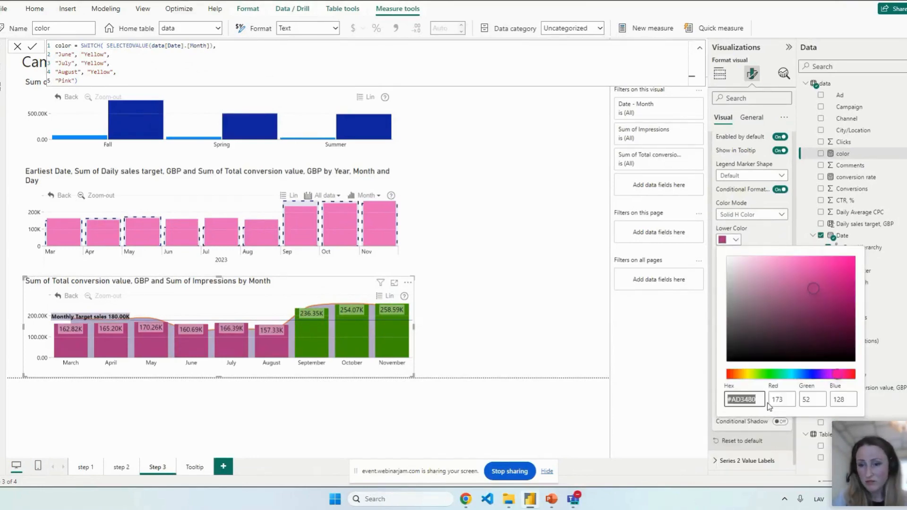
pyautogui.click(849, 374)
pyautogui.click(849, 268)
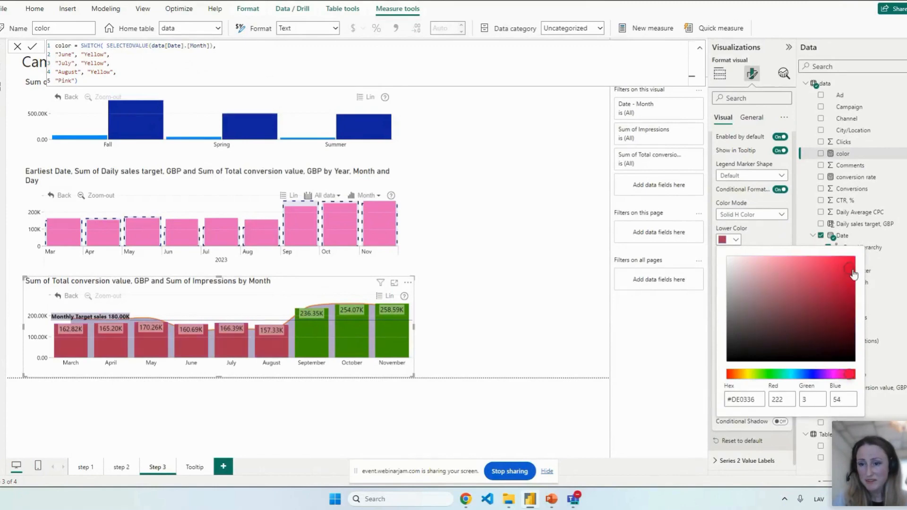
pyautogui.click(482, 288)
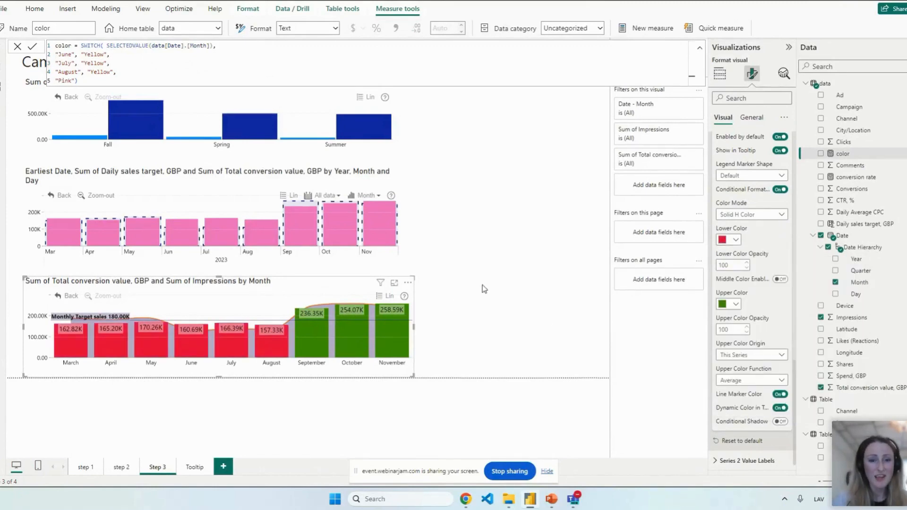
# Deselect the monthly chart and preview the image tooltips for the Summer and Spring bars in the campaign chart
pyautogui.click(491, 327)
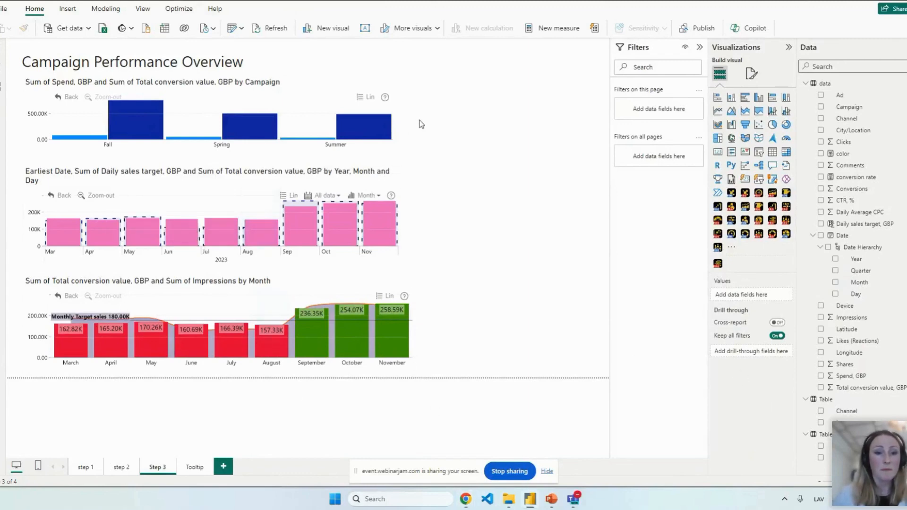
pyautogui.moveTo(353, 130)
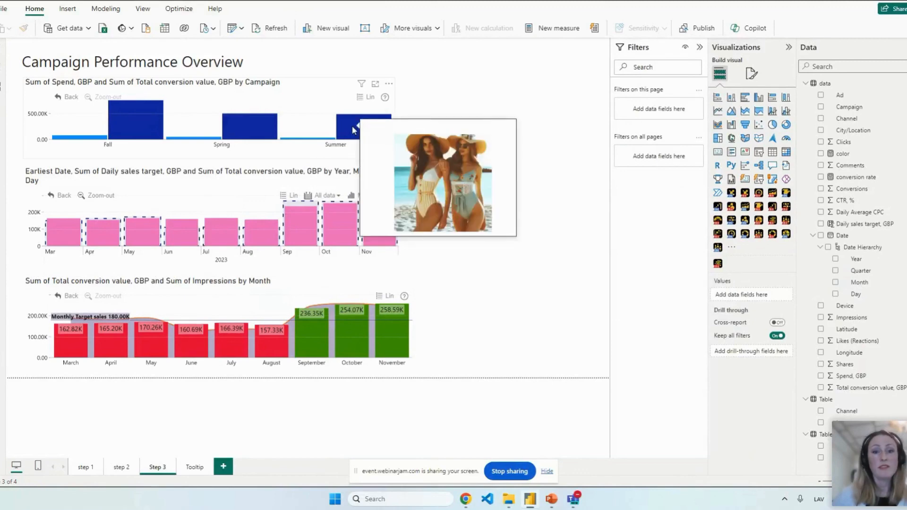
pyautogui.moveTo(259, 126)
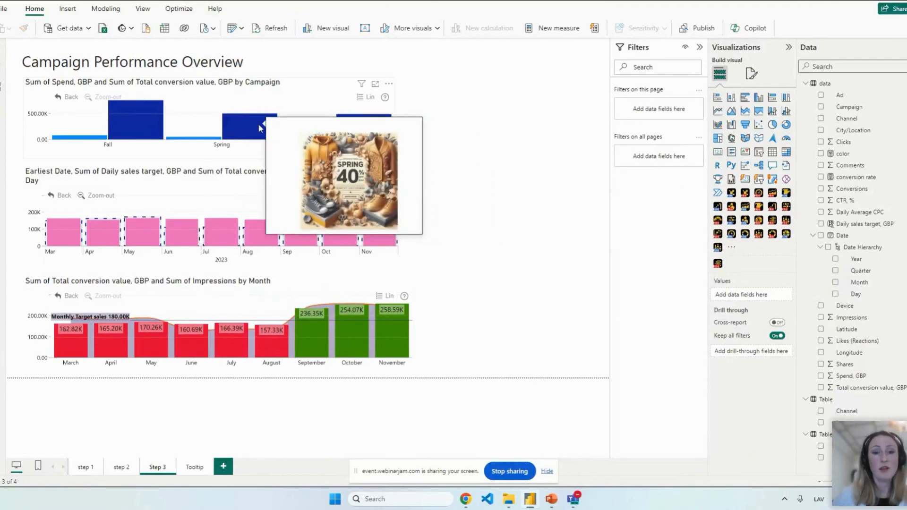
# Check the campaign ad images on the Tooltip page
pyautogui.moveTo(146, 123)
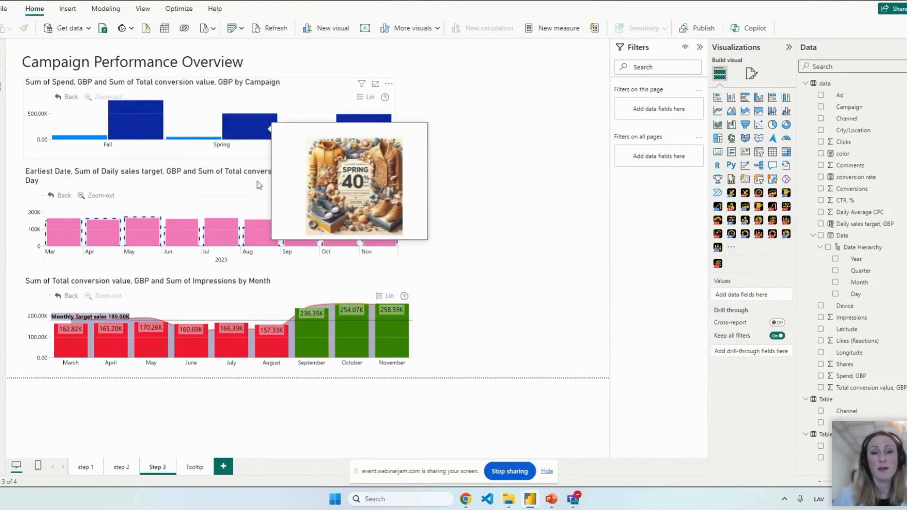
pyautogui.click(195, 466)
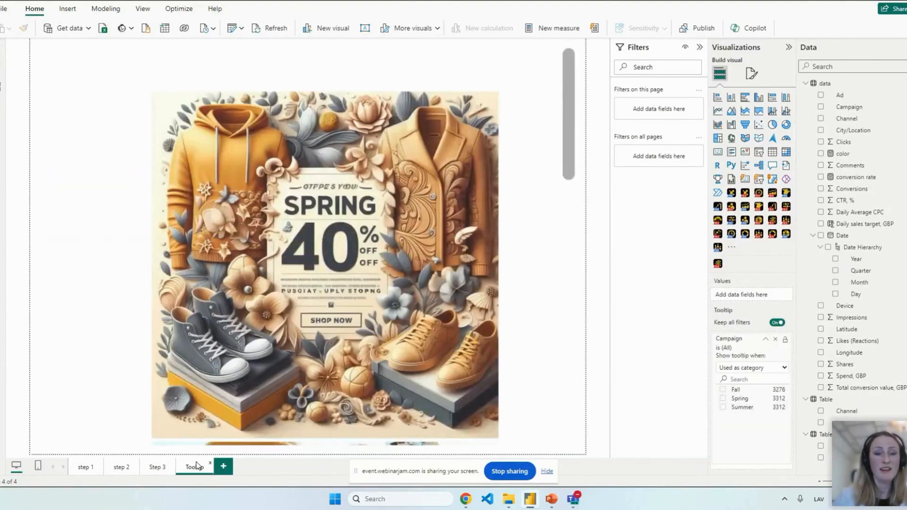
pyautogui.scroll(-5, 414, 277)
pyautogui.scroll(5, 415, 276)
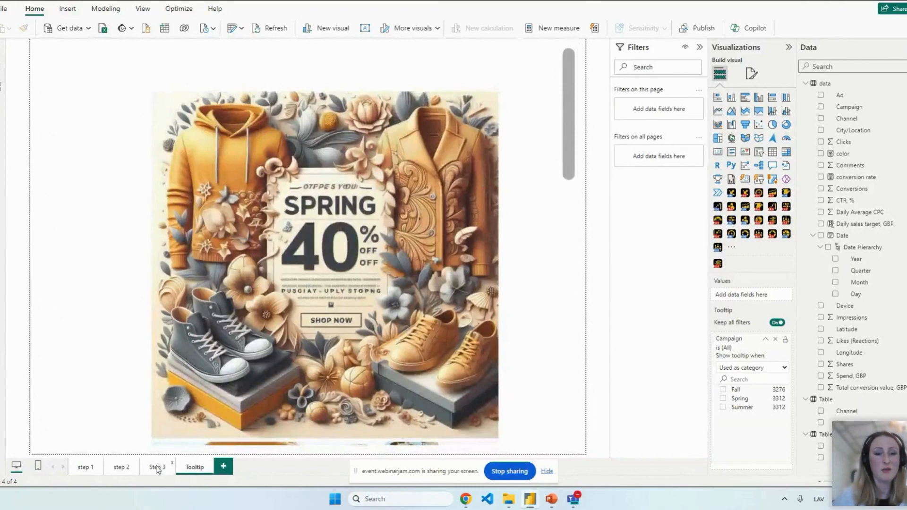
# Return to the Step 3 page and preview the tooltips of the Fall and Spring bars in the campaign chart
pyautogui.click(158, 468)
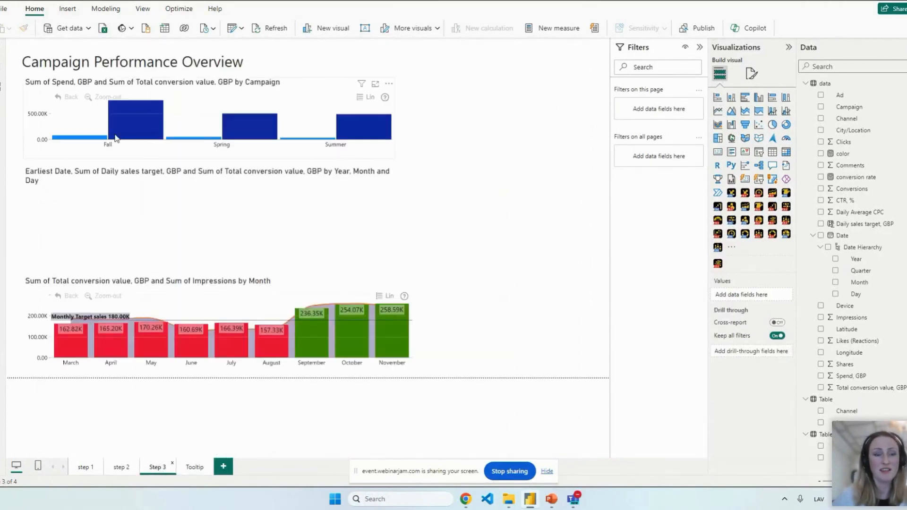
pyautogui.moveTo(116, 137)
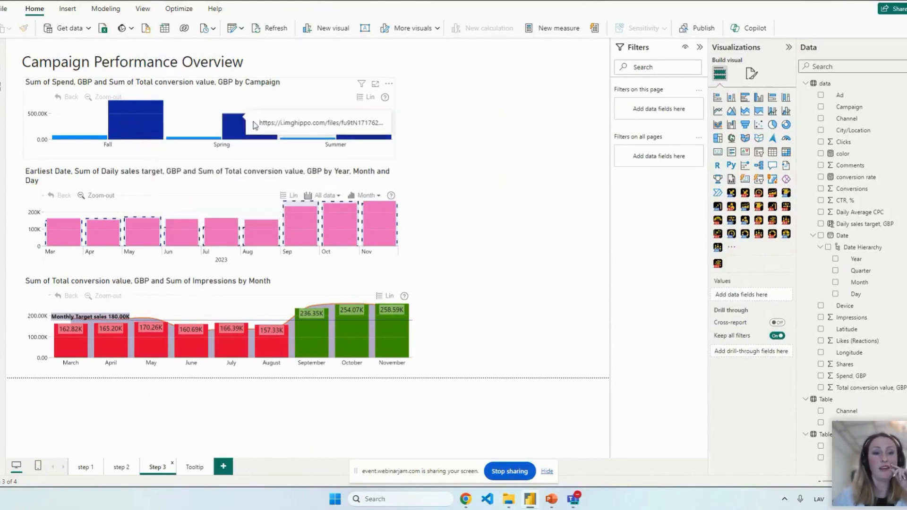
pyautogui.moveTo(243, 125)
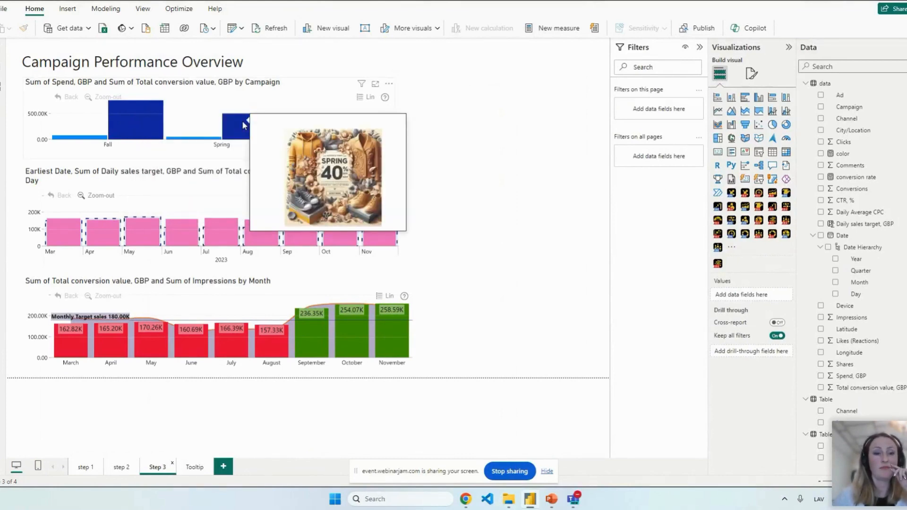
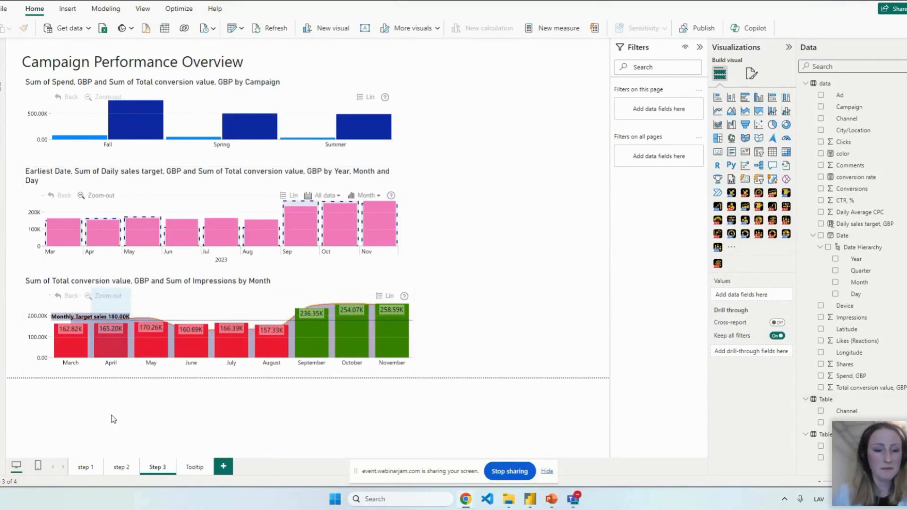
# Reopen the Tooltip page and look through its campaign images from the first to the last
pyautogui.click(189, 469)
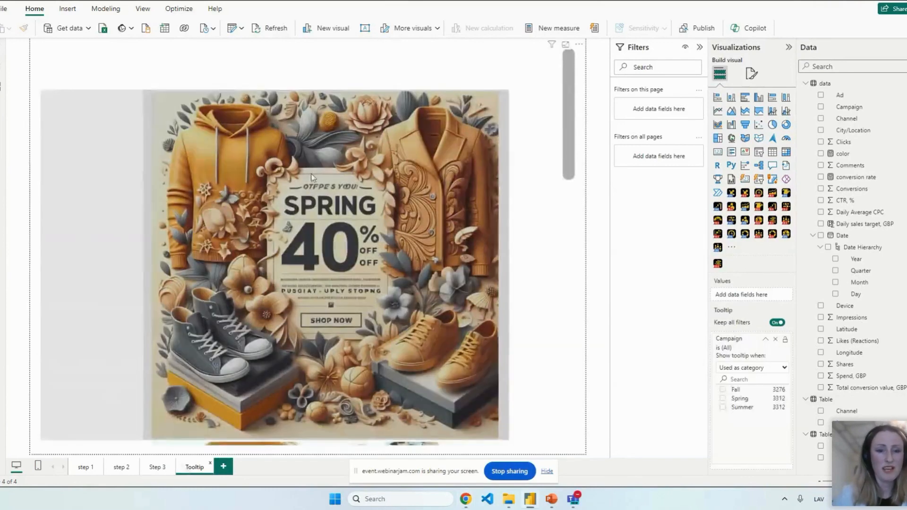
pyautogui.scroll(-5, 446, 192)
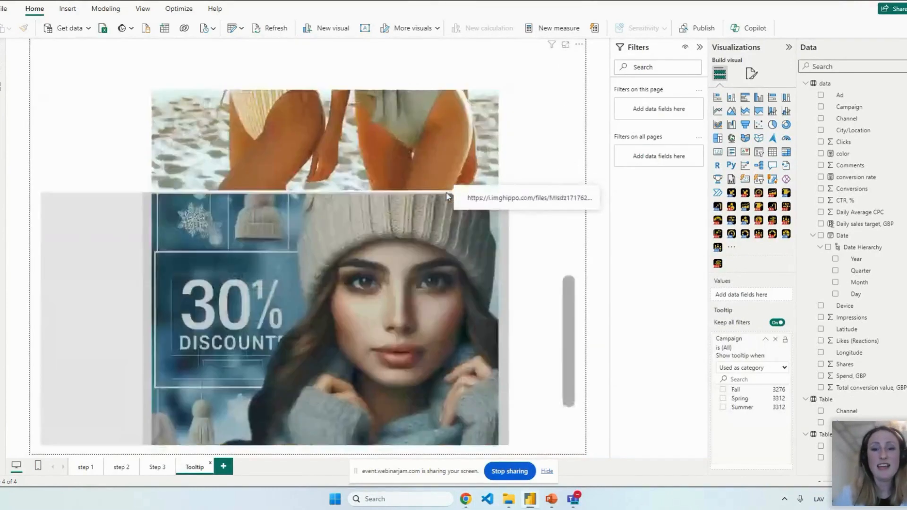
pyautogui.scroll(5, 446, 192)
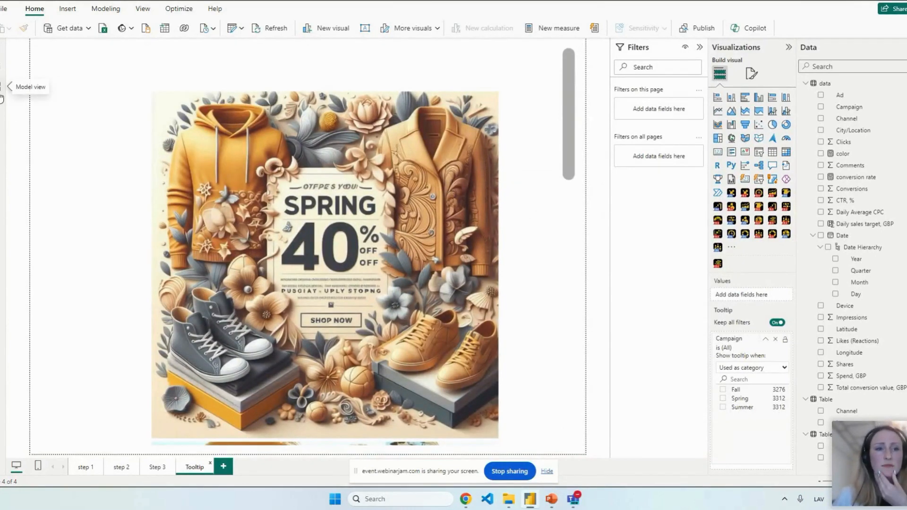
# Examine Table and Table (2), the Ad column's data category, and the relationships between the tables
pyautogui.click(2, 71)
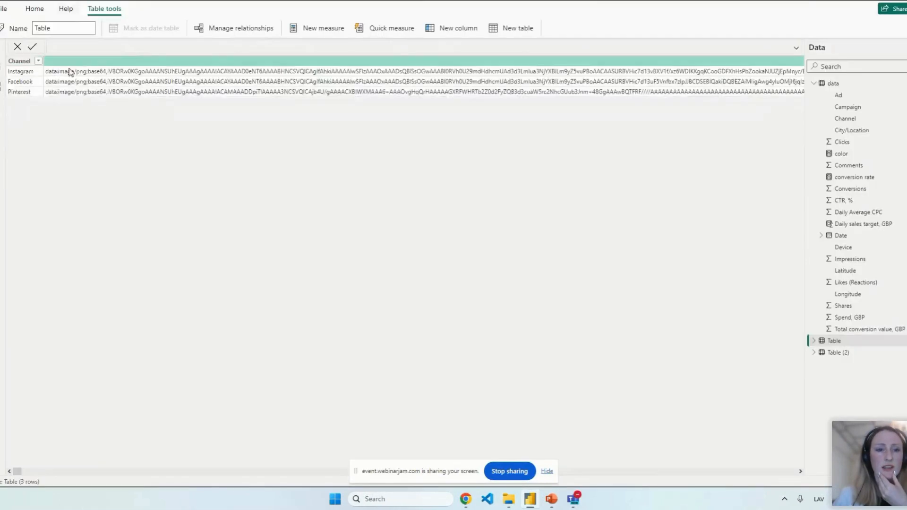
pyautogui.click(827, 353)
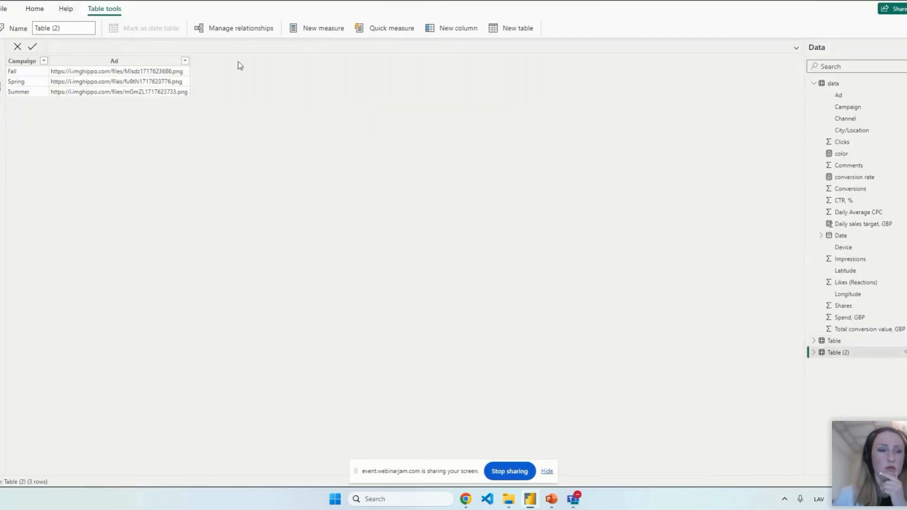
pyautogui.click(159, 77)
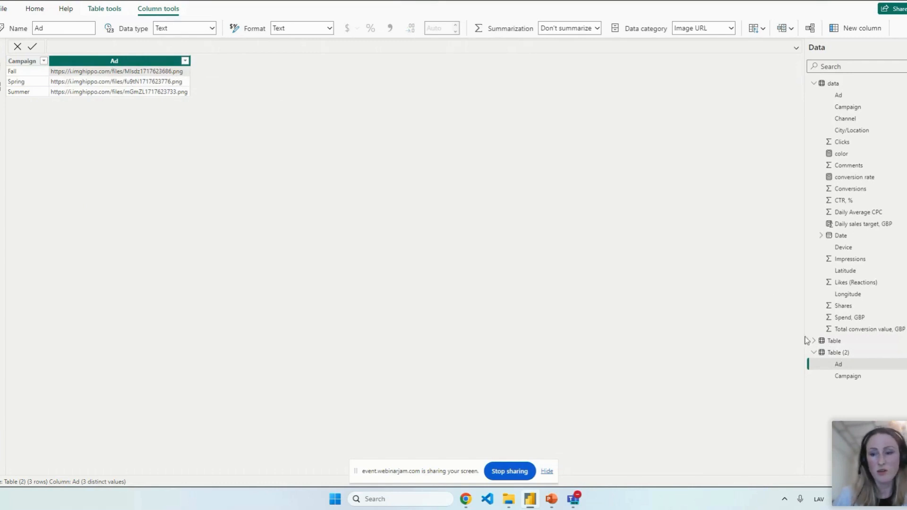
pyautogui.click(1, 89)
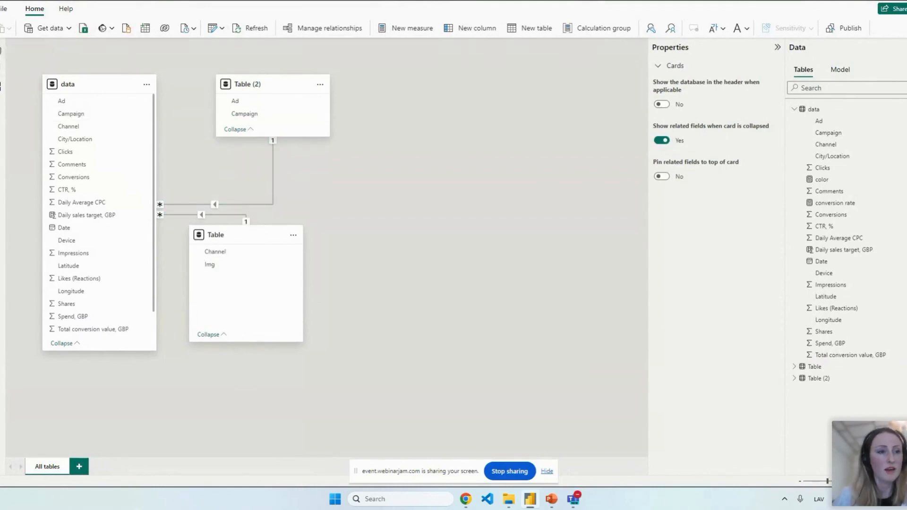
# Add a new report page and allow its use as a tooltip
pyautogui.click(3, 49)
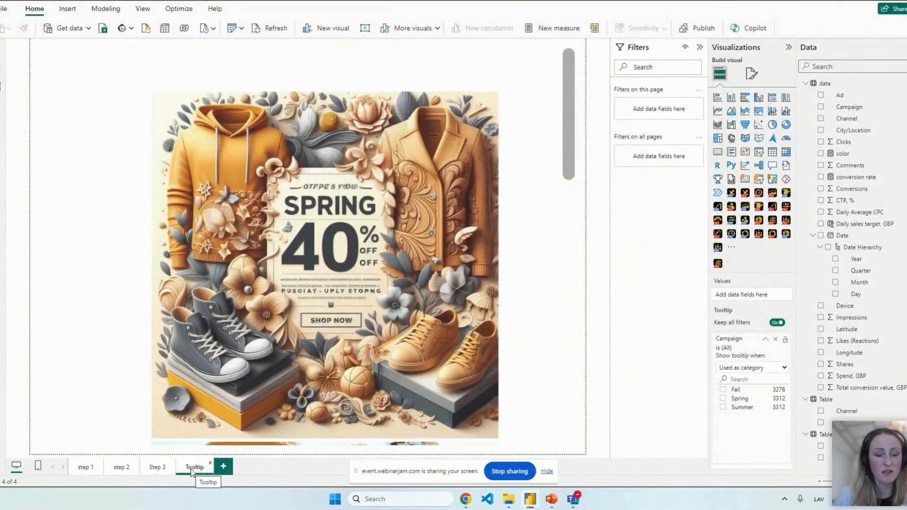
pyautogui.click(223, 466)
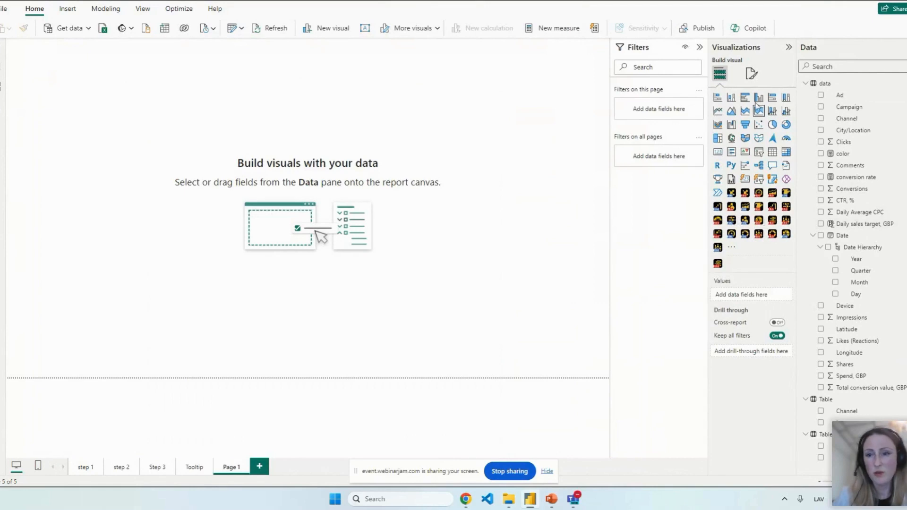
pyautogui.click(751, 74)
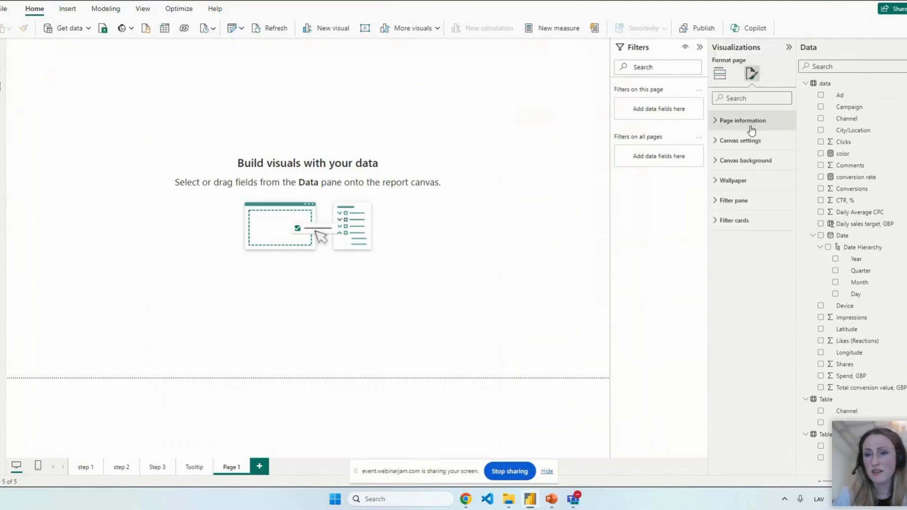
pyautogui.click(750, 127)
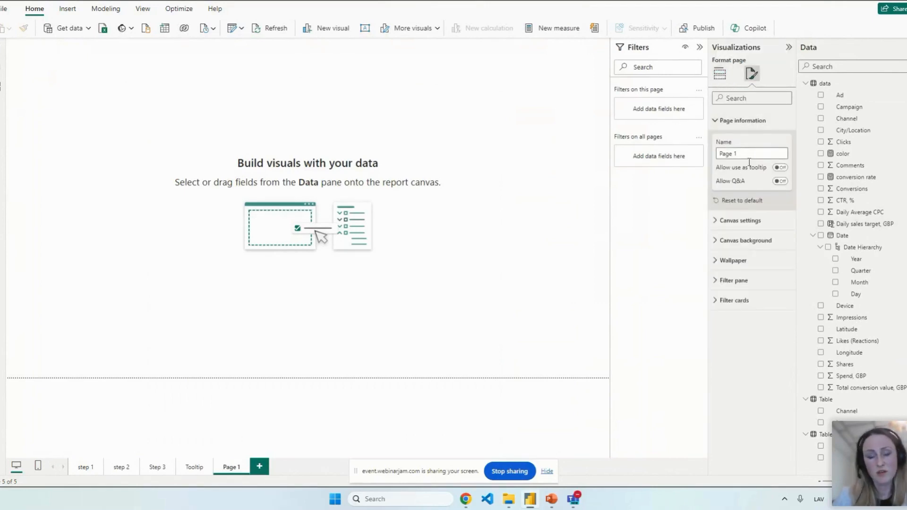
pyautogui.click(780, 167)
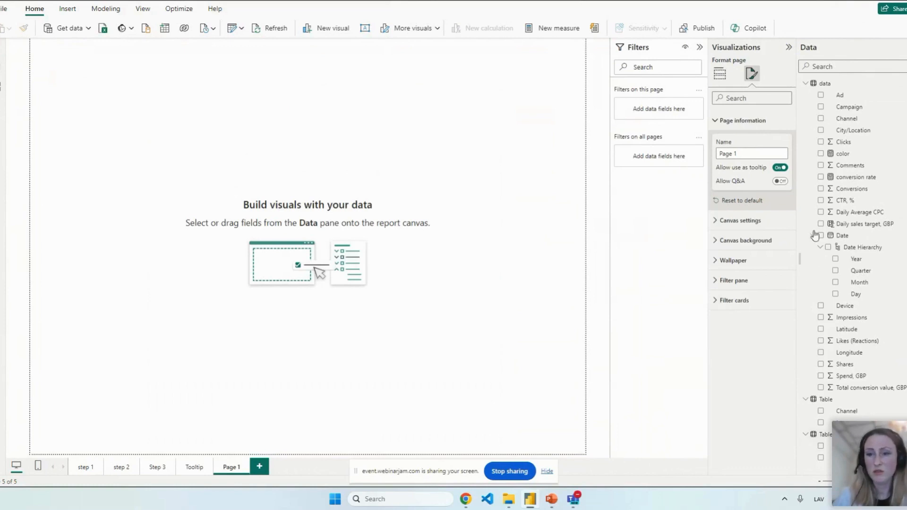
pyautogui.click(719, 75)
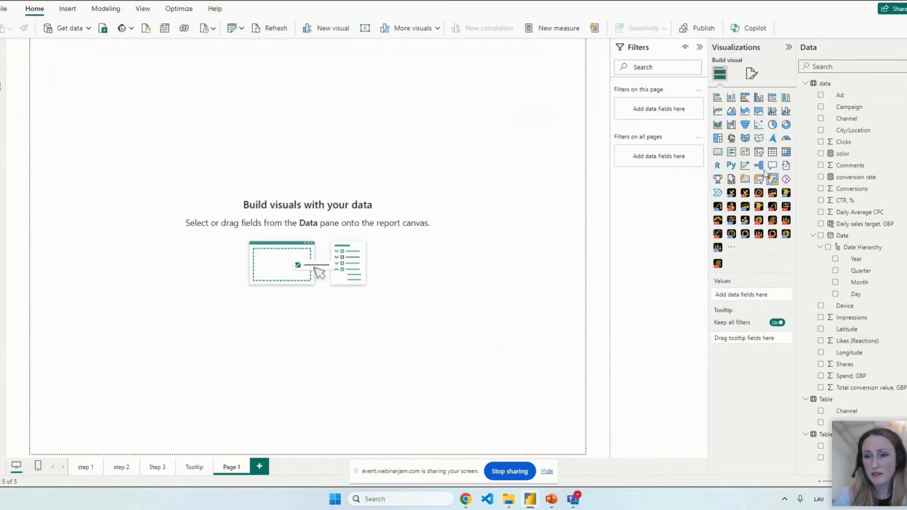
# Inspect the Tooltip page's image table, its Campaign and Ad columns, and the Campaign tooltip field, collapsing that field's details
pyautogui.click(195, 467)
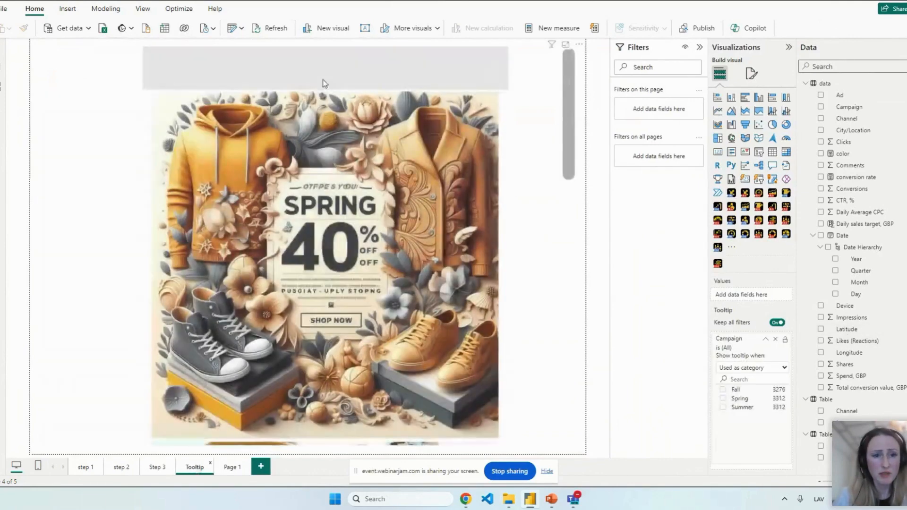
pyautogui.click(548, 126)
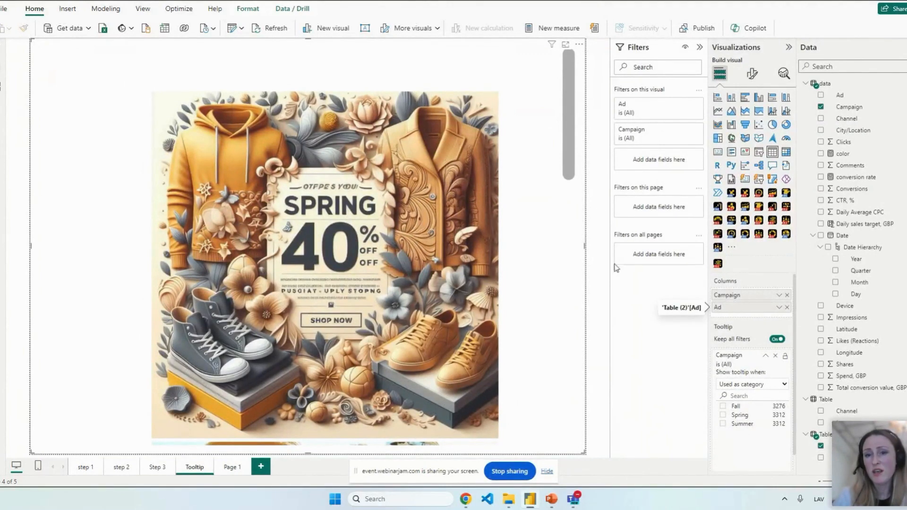
pyautogui.moveTo(569, 141)
pyautogui.mouseDown()
pyautogui.moveTo(556, 410)
pyautogui.moveTo(566, 126)
pyautogui.moveTo(566, 406)
pyautogui.moveTo(568, 127)
pyautogui.mouseUp()
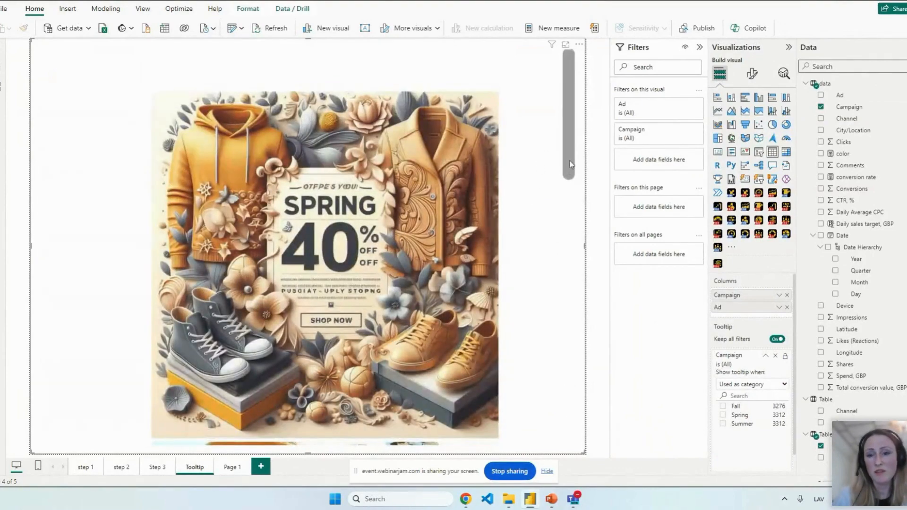
pyautogui.click(765, 358)
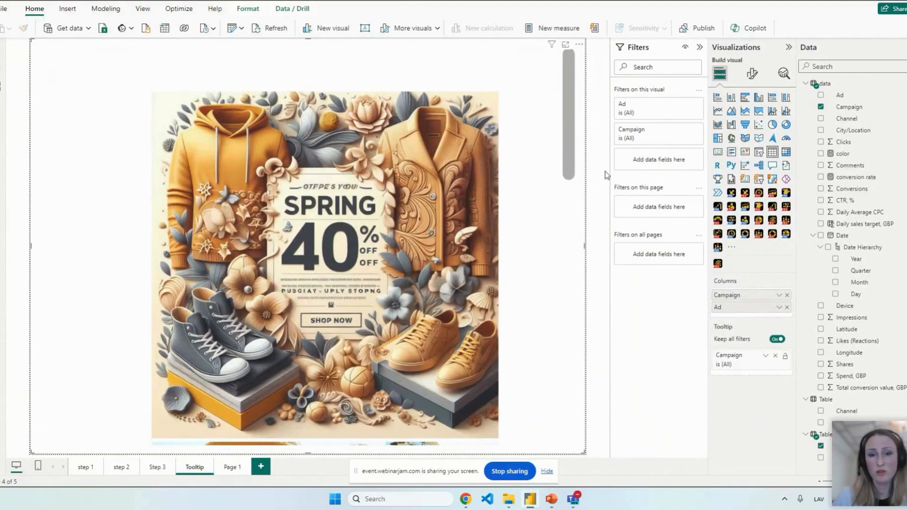
pyautogui.moveTo(573, 113); pyautogui.dragTo(538, 88)
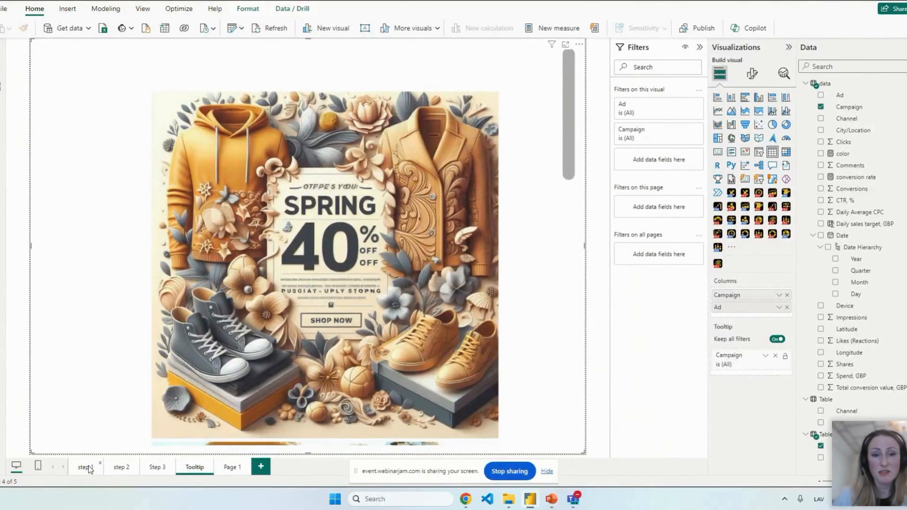
# Go back to the Step 3 page and preview the image tooltips across the campaign chart's Fall, Spring and Summer bars
pyautogui.click(88, 466)
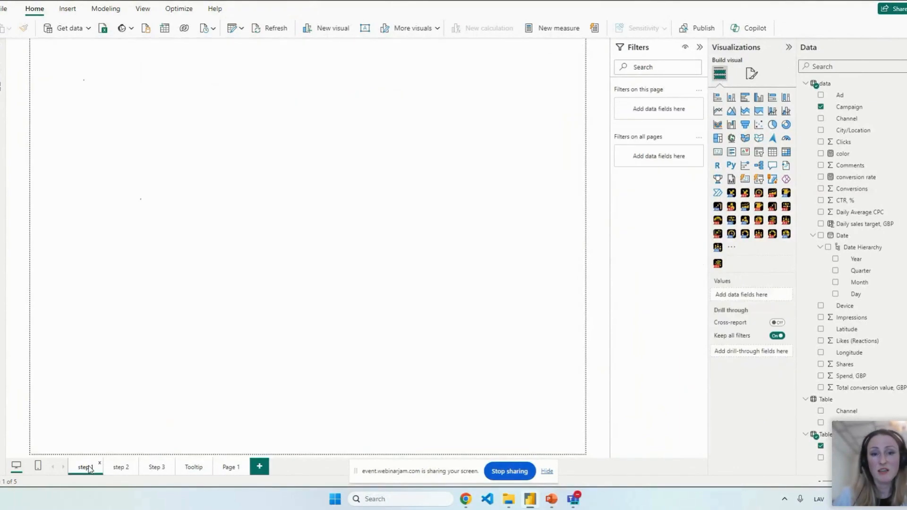
pyautogui.click(156, 466)
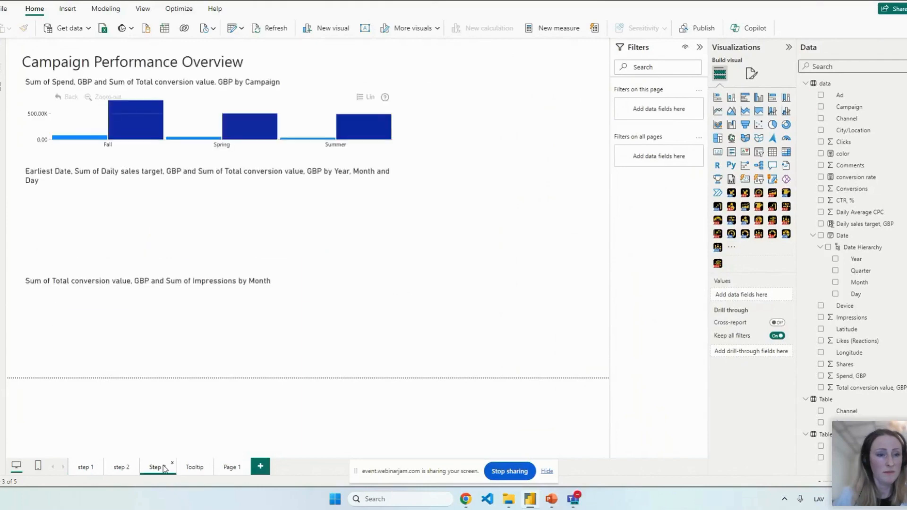
pyautogui.moveTo(135, 112)
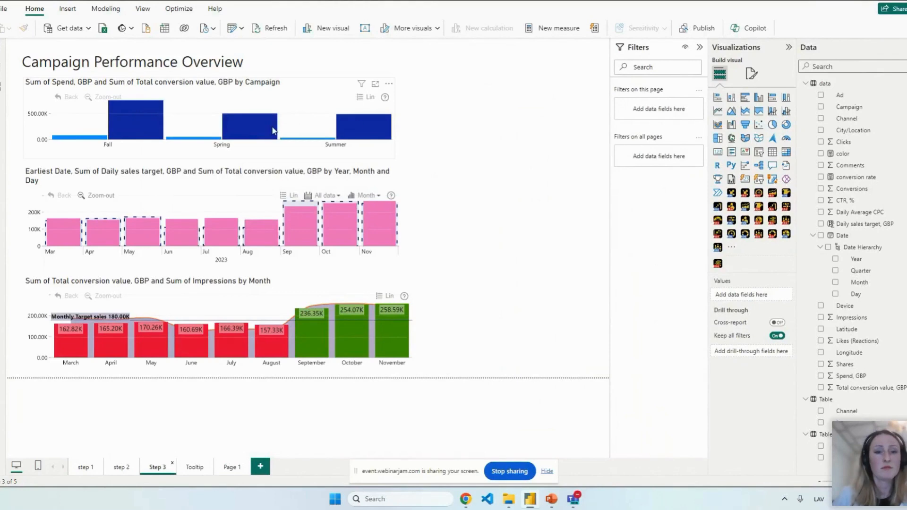
pyautogui.moveTo(272, 131)
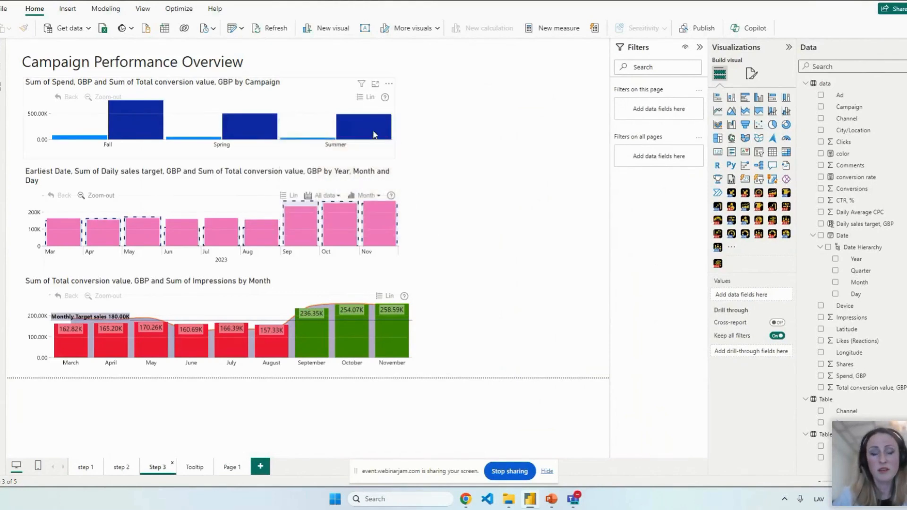
pyautogui.moveTo(373, 134)
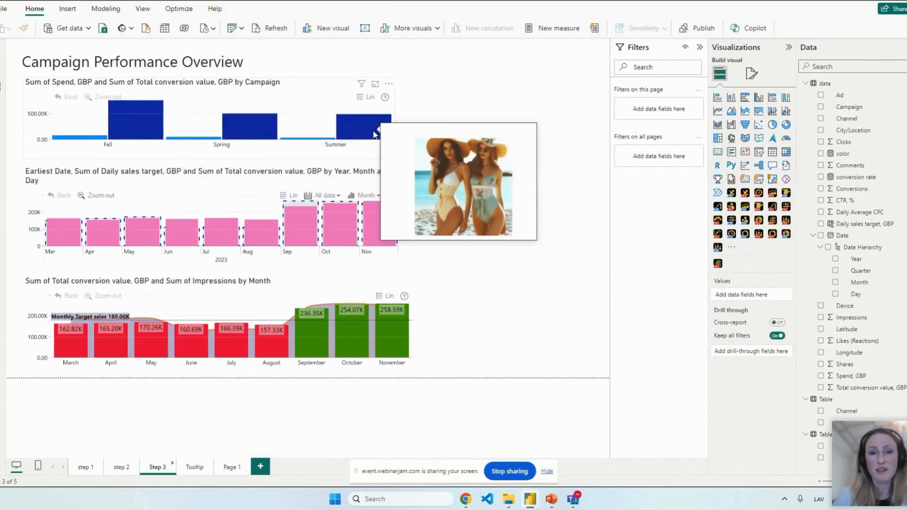
# Inspect the campaign chart's Tooltip Settings and the tooltip type options, keeping Power BI Tooltip, and return to the chart's field setup
pyautogui.click(751, 73)
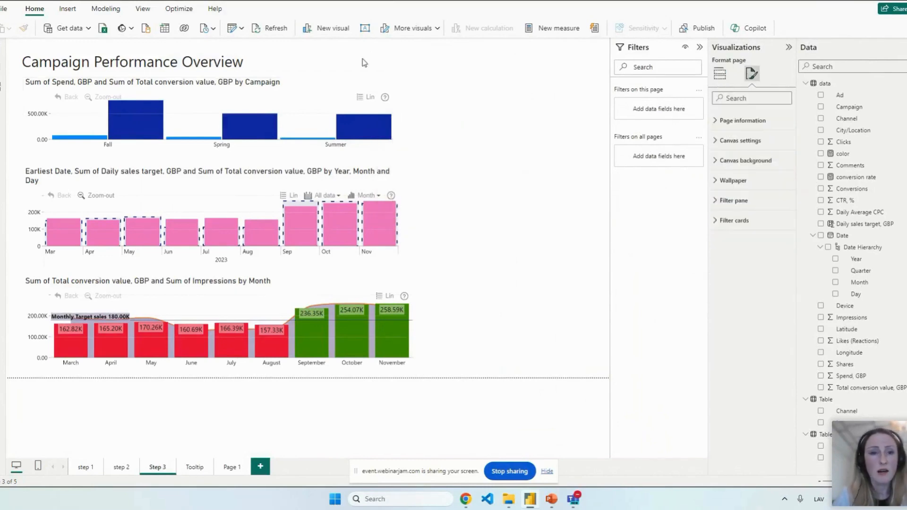
pyautogui.click(319, 84)
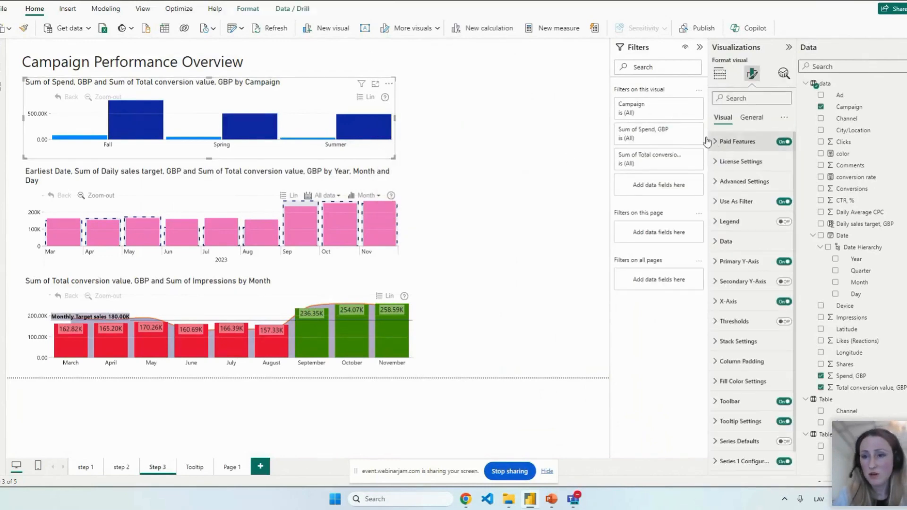
pyautogui.scroll(-1, 758, 347)
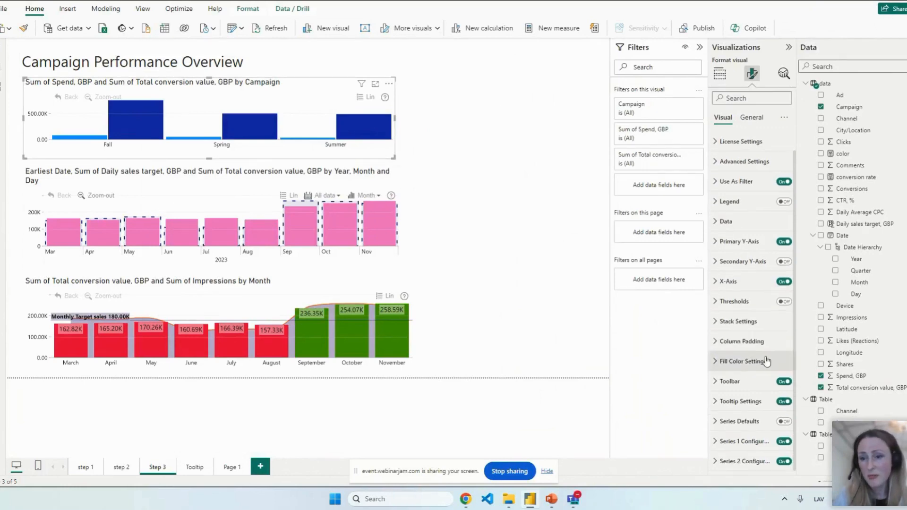
pyautogui.click(752, 411)
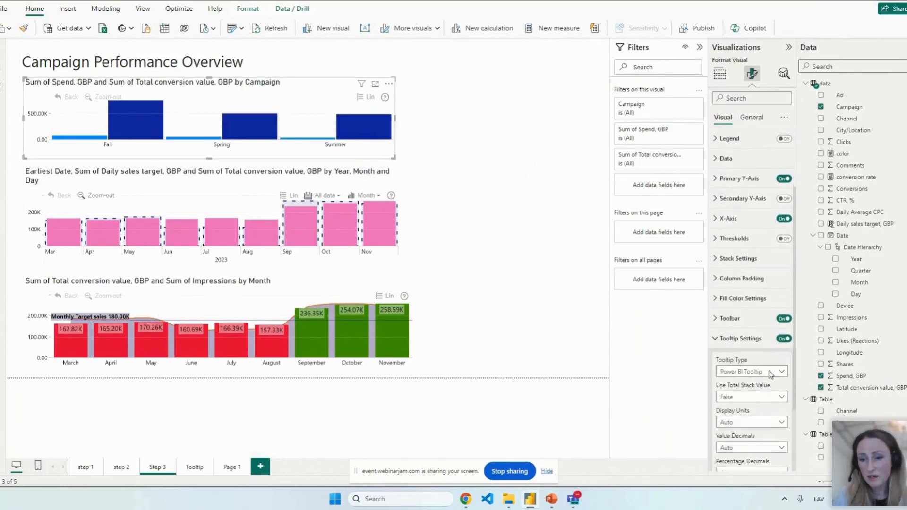
pyautogui.click(770, 289)
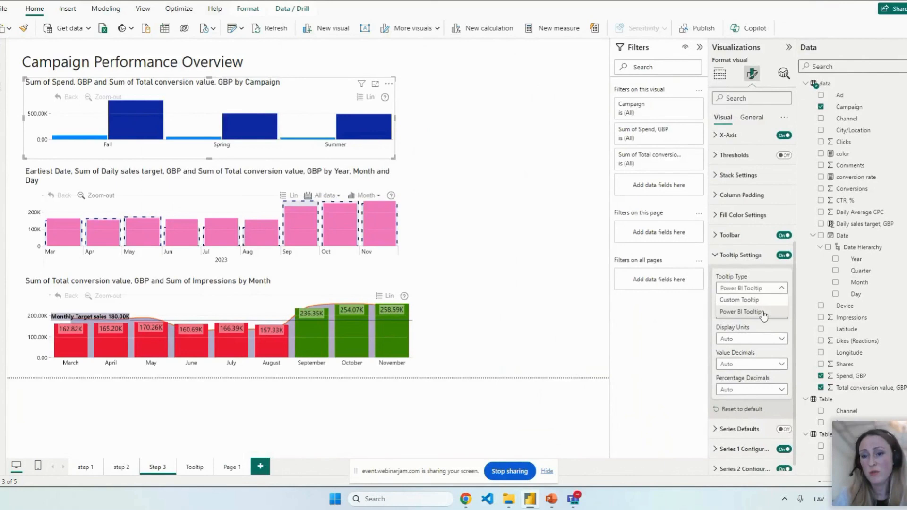
pyautogui.click(764, 313)
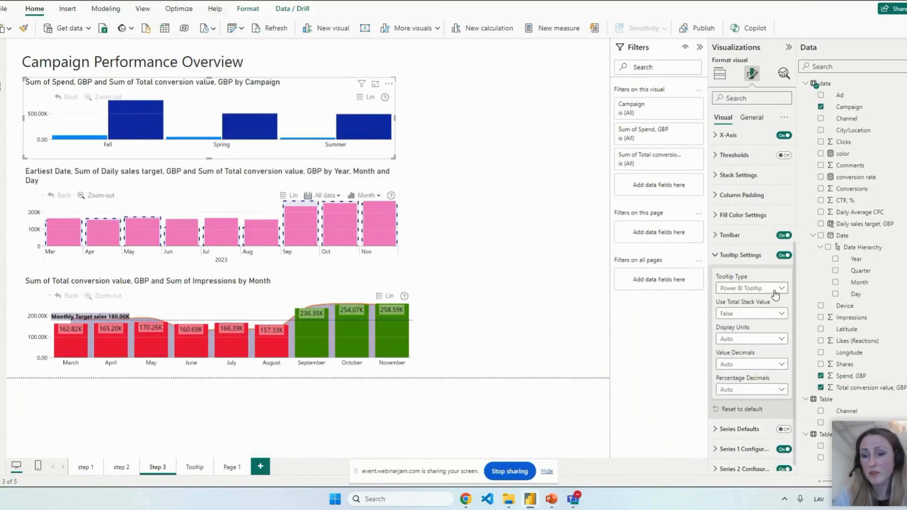
pyautogui.scroll(-1, 774, 293)
pyautogui.scroll(5, 774, 303)
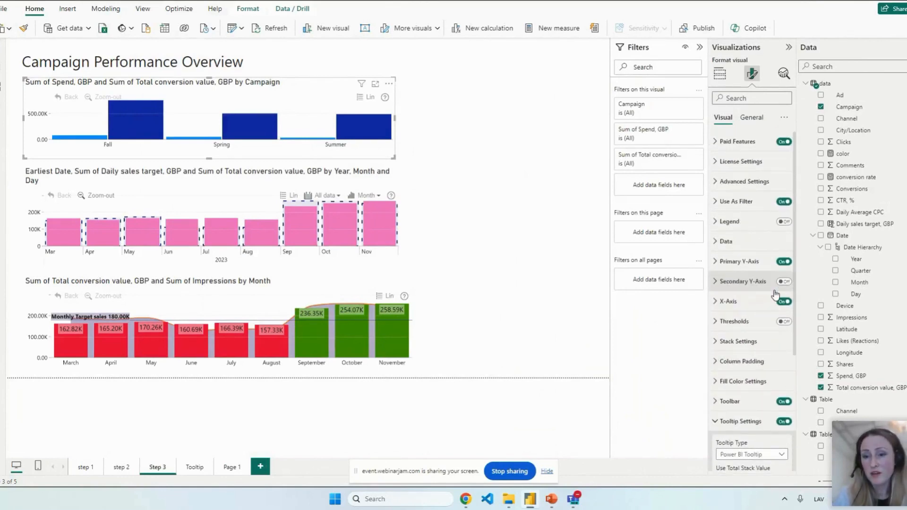
pyautogui.scroll(-4, 771, 317)
pyautogui.click(755, 276)
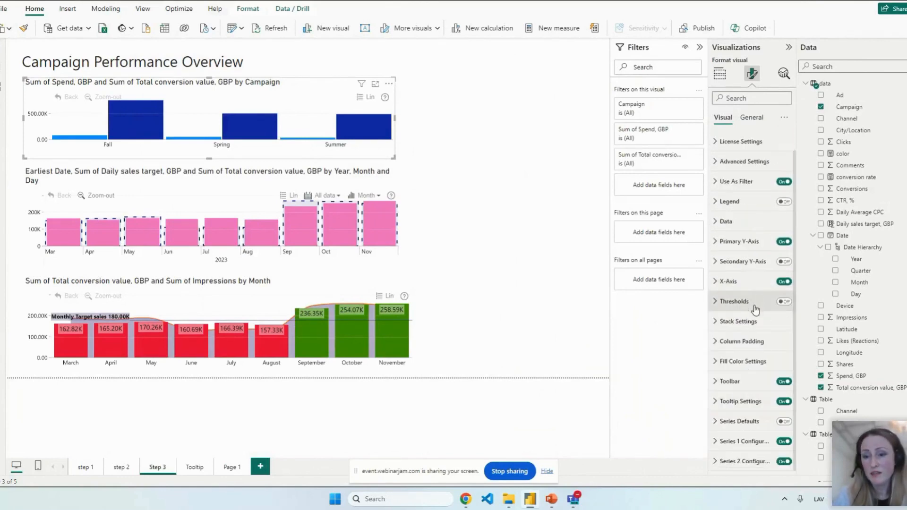
pyautogui.scroll(1, 742, 115)
pyautogui.click(720, 73)
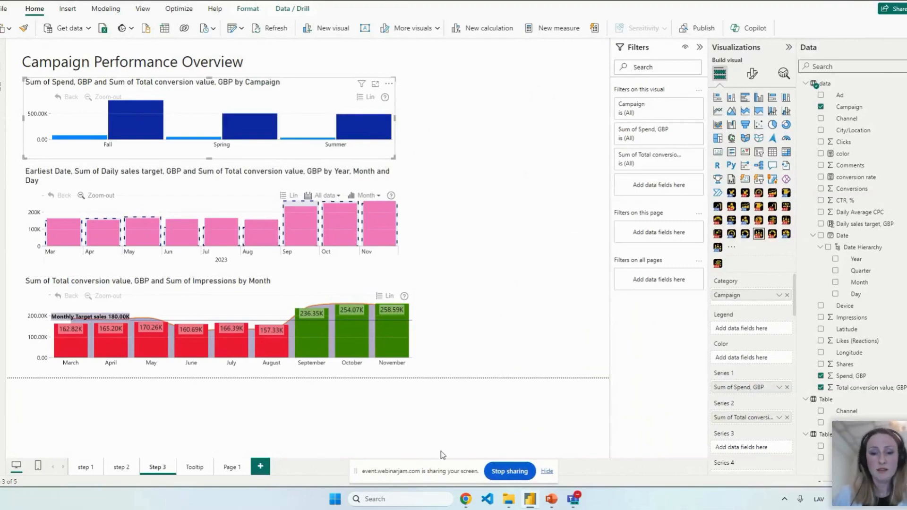
pyautogui.click(509, 471)
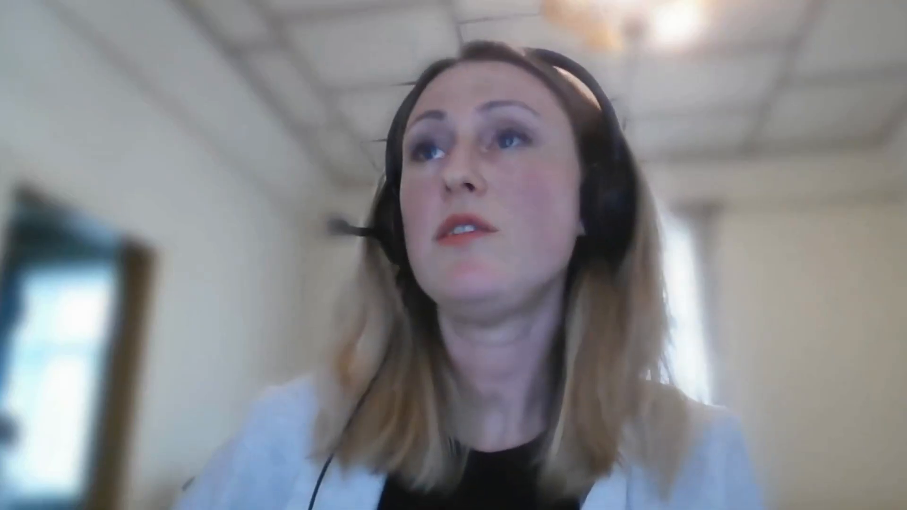
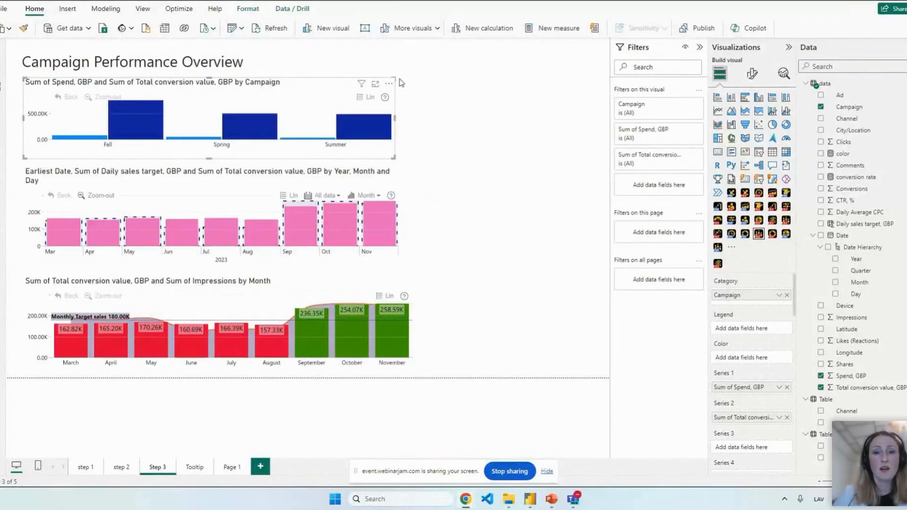
# Deselect the campaign chart and go to the step 1 report page
pyautogui.click(427, 86)
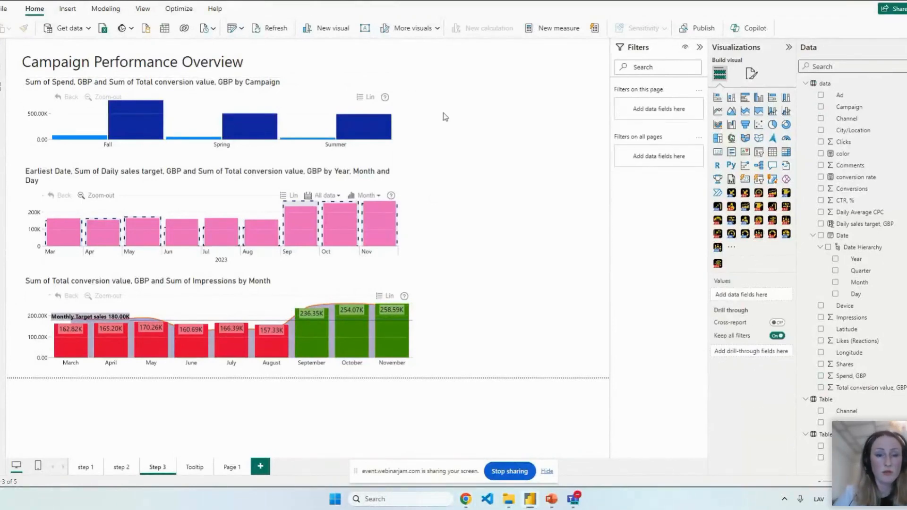
pyautogui.click(123, 469)
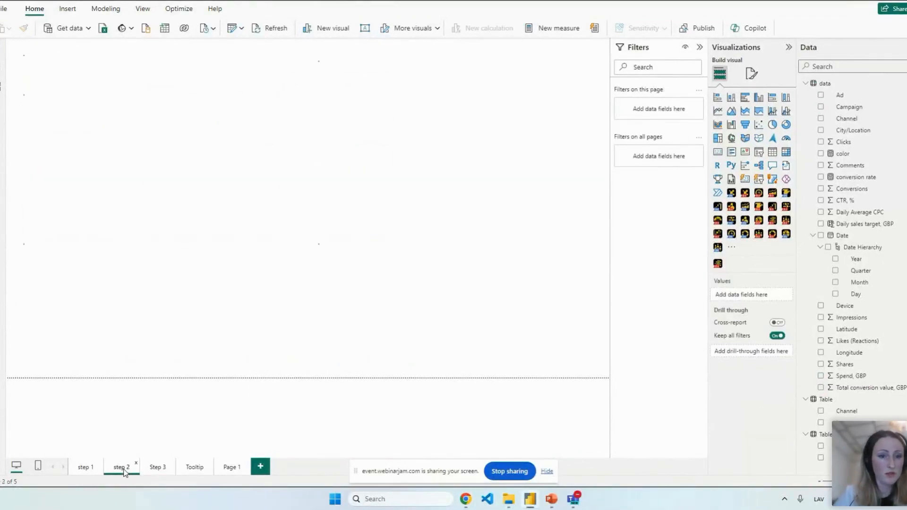
pyautogui.click(91, 471)
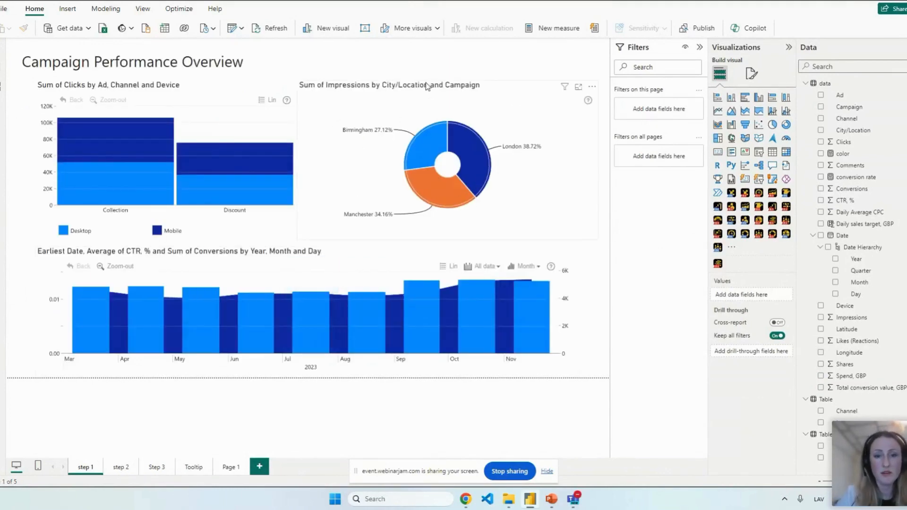
pyautogui.click(68, 8)
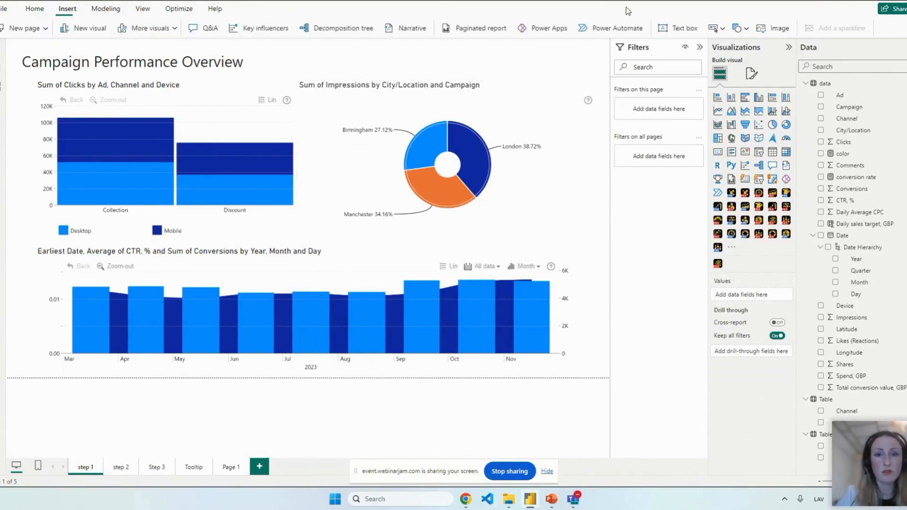
pyautogui.click(724, 28)
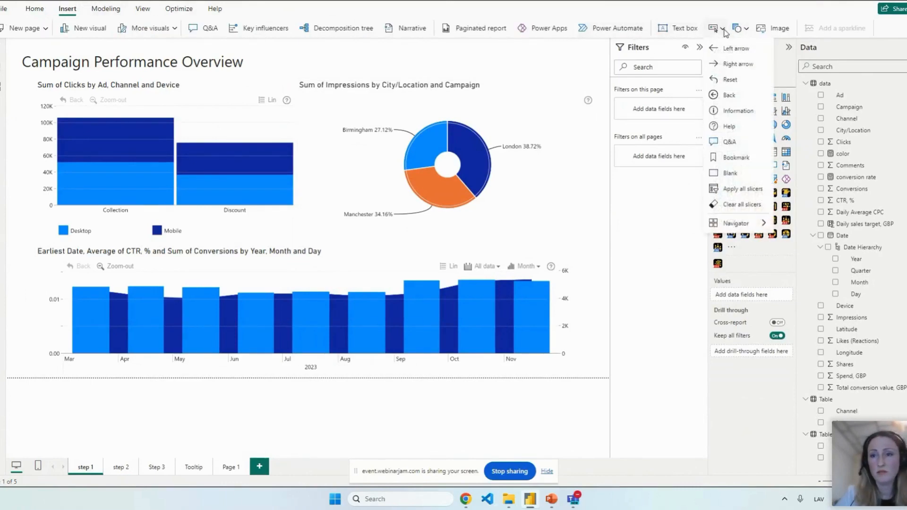
pyautogui.click(736, 144)
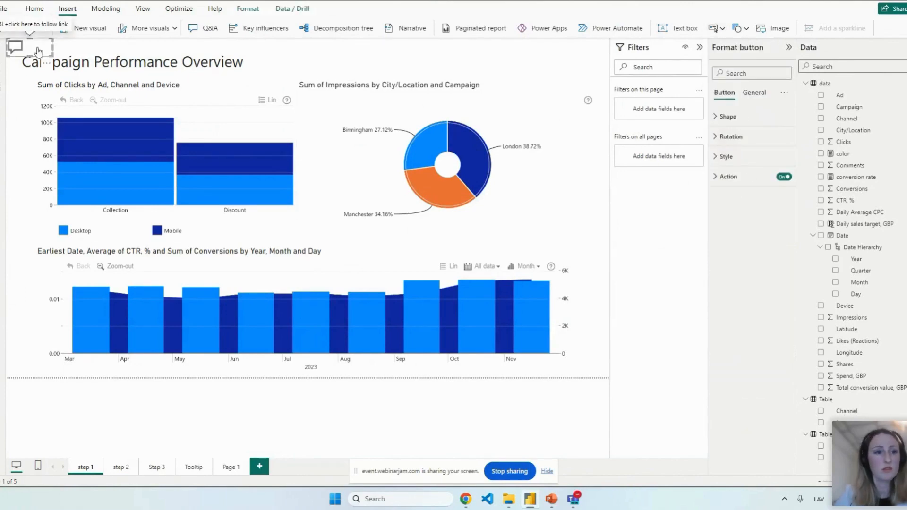
pyautogui.press('Delete')
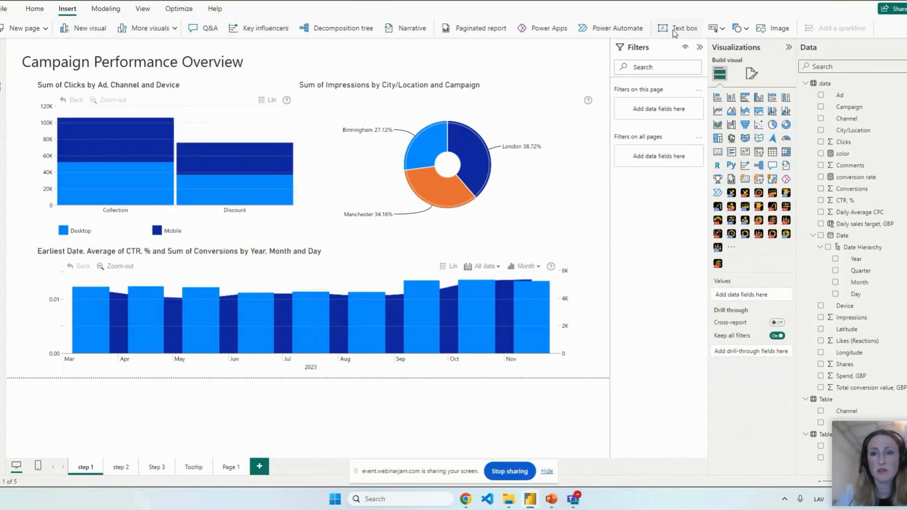
# Insert a Bookmark button and place it at the page's upper right, in line with the Campaign Performance Overview title
pyautogui.click(723, 29)
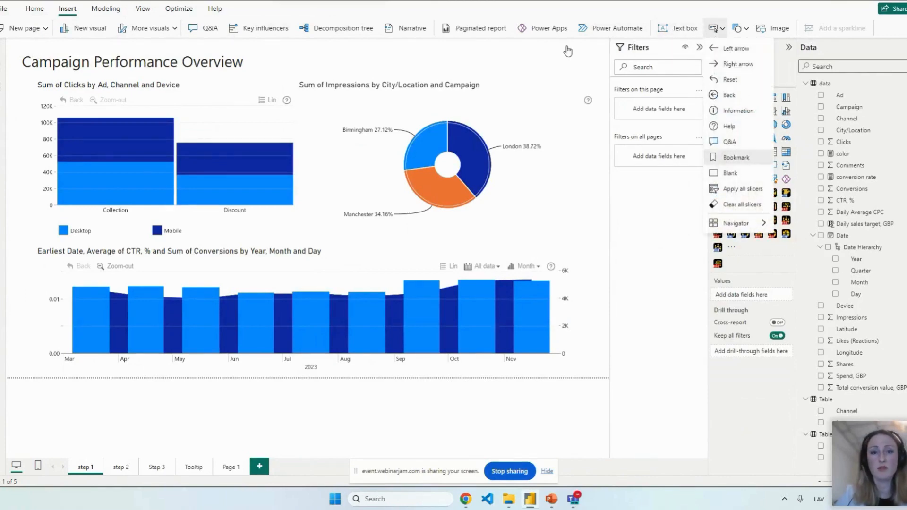
pyautogui.click(745, 160)
pyautogui.moveTo(34, 46); pyautogui.dragTo(569, 58)
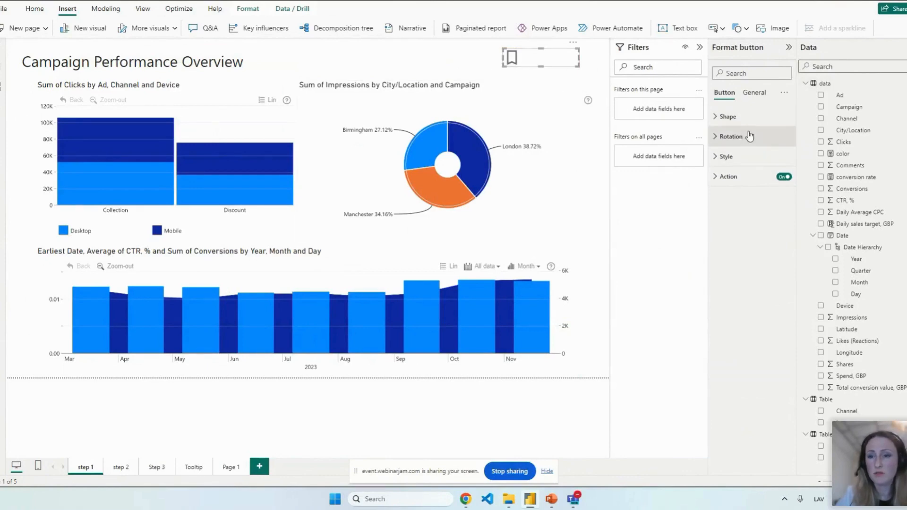
# Enable the bookmark button's text, label it Reset, center it horizontally and set the font size to 11
pyautogui.click(749, 137)
pyautogui.click(749, 126)
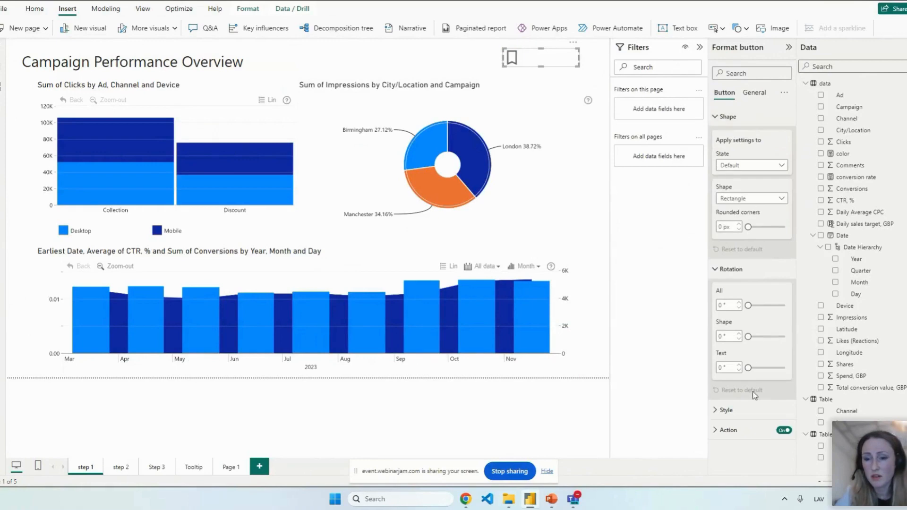
pyautogui.click(751, 410)
pyautogui.scroll(-5, 761, 331)
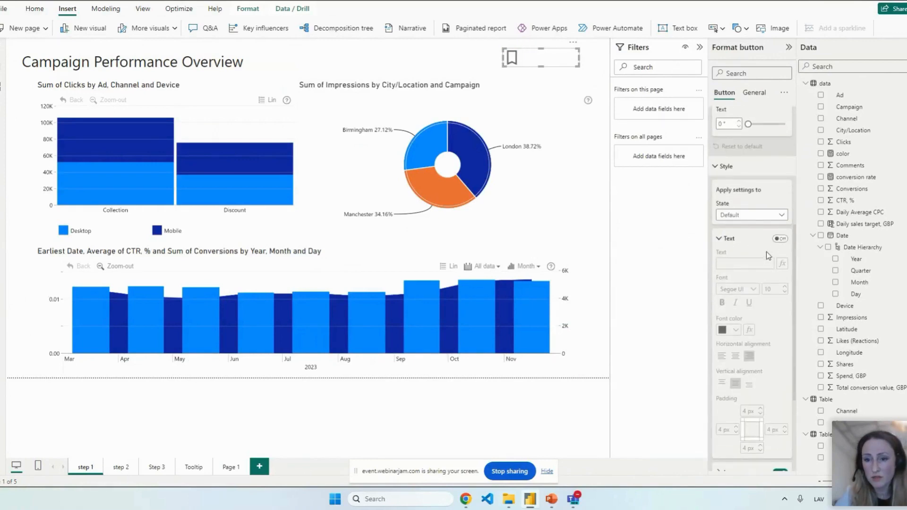
pyautogui.click(780, 238)
pyautogui.click(756, 263)
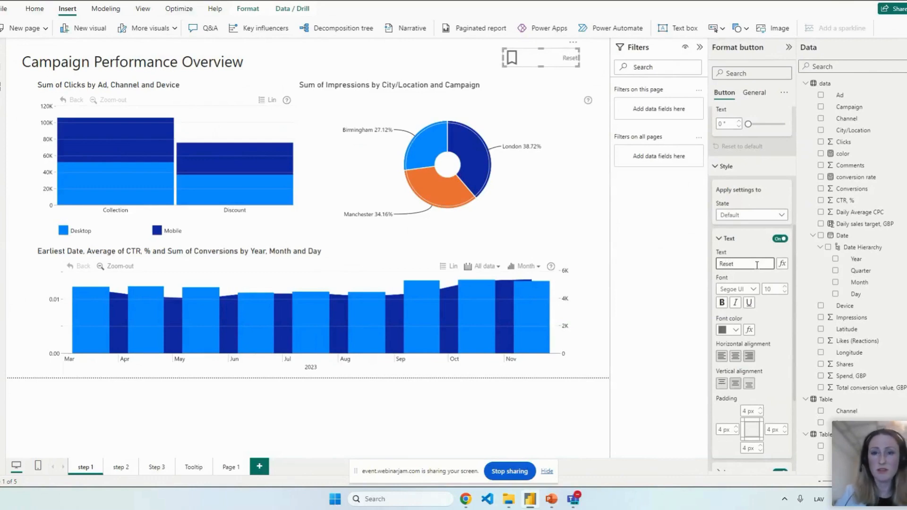
pyautogui.click(736, 357)
pyautogui.click(784, 291)
pyautogui.click(784, 291)
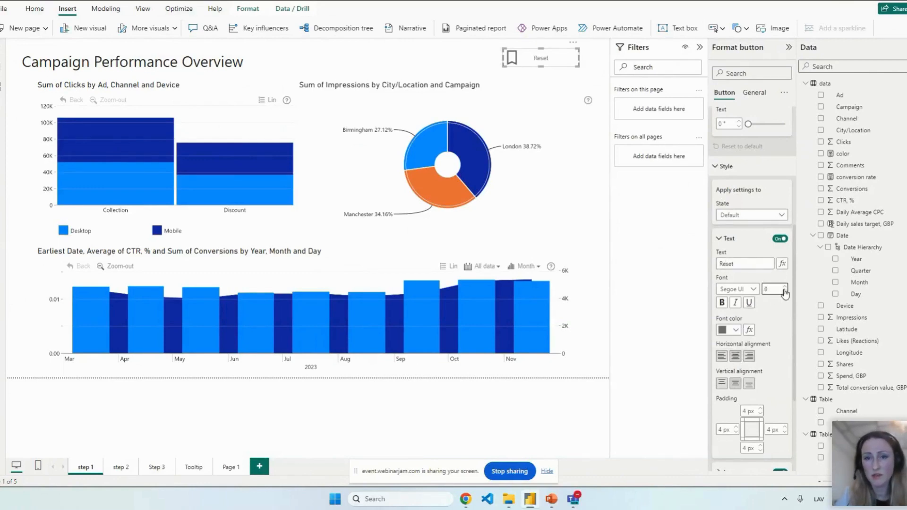
pyautogui.click(784, 286)
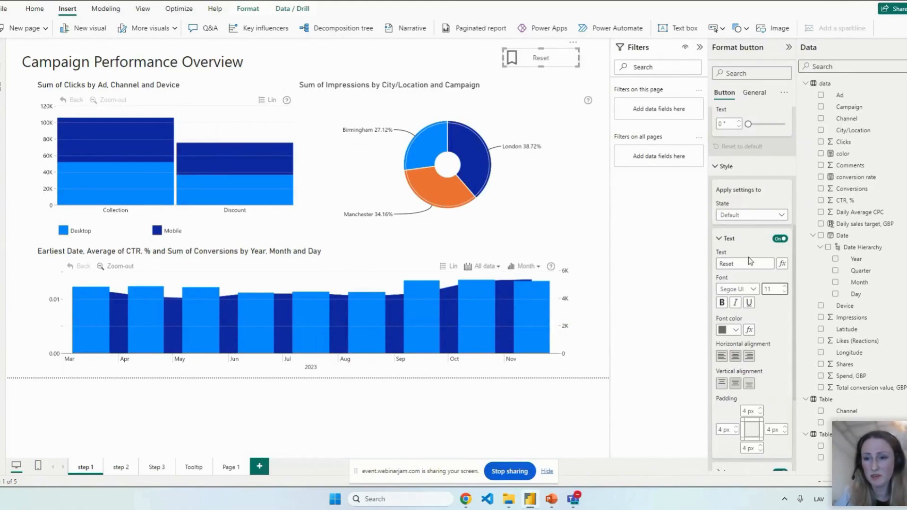
# Enable the Reset button's fill and give it a blue theme color
pyautogui.click(738, 242)
pyautogui.click(741, 352)
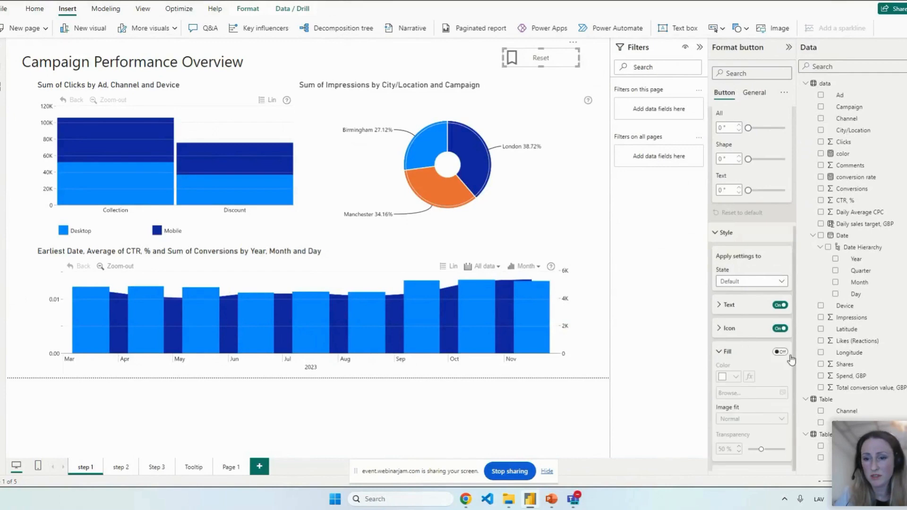
pyautogui.click(780, 352)
pyautogui.click(735, 376)
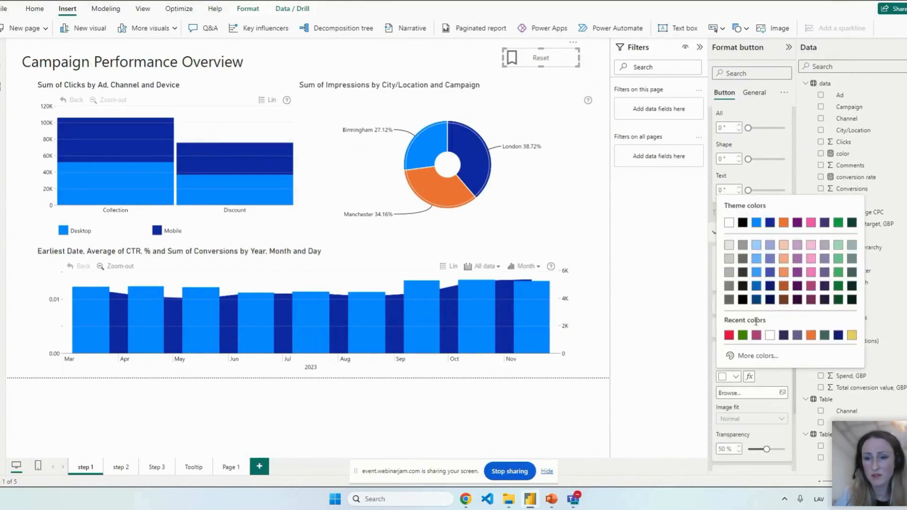
pyautogui.click(757, 273)
pyautogui.click(454, 67)
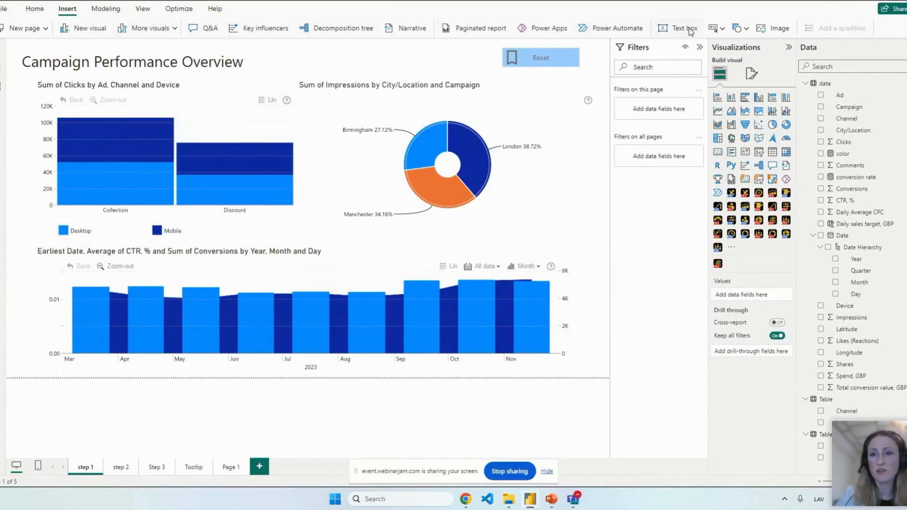
# Add a bookmark of the step 1 page's current state and name it Reset
pyautogui.click(143, 8)
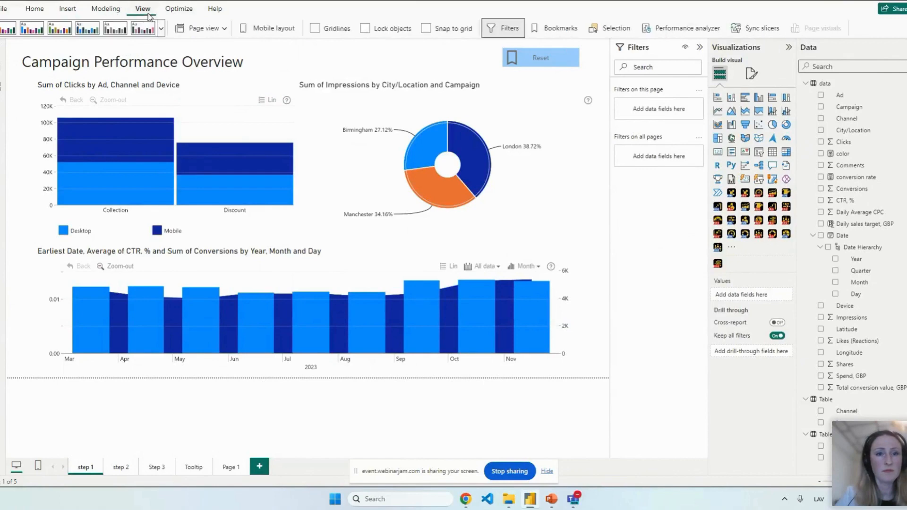
pyautogui.click(578, 28)
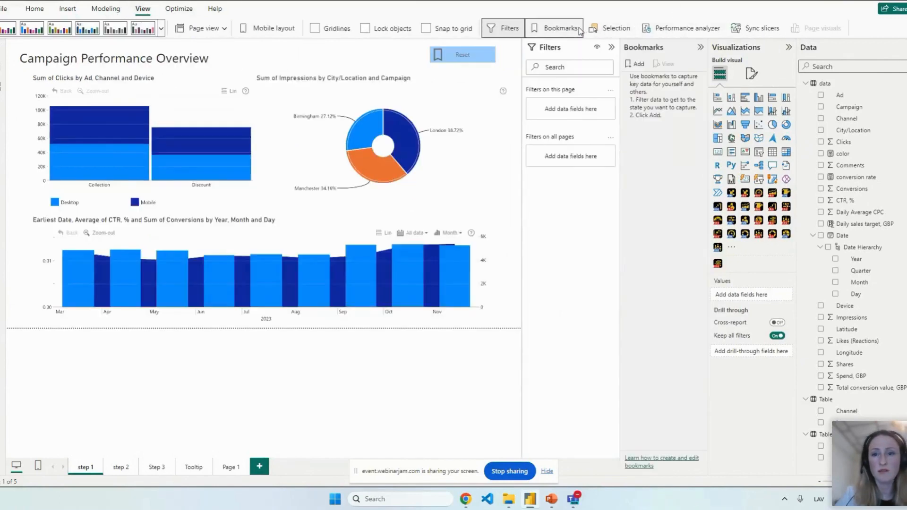
pyautogui.click(637, 63)
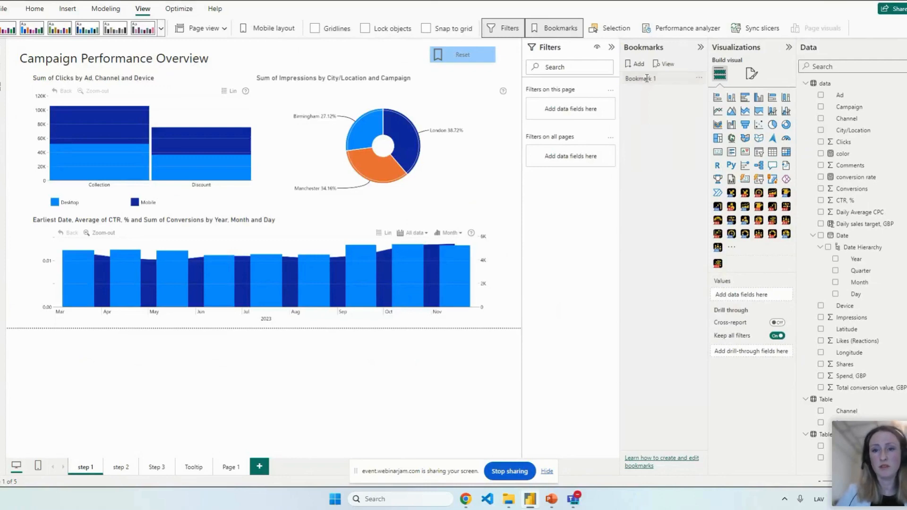
pyautogui.doubleClick(647, 78)
pyautogui.moveTo(657, 79); pyautogui.dragTo(619, 75)
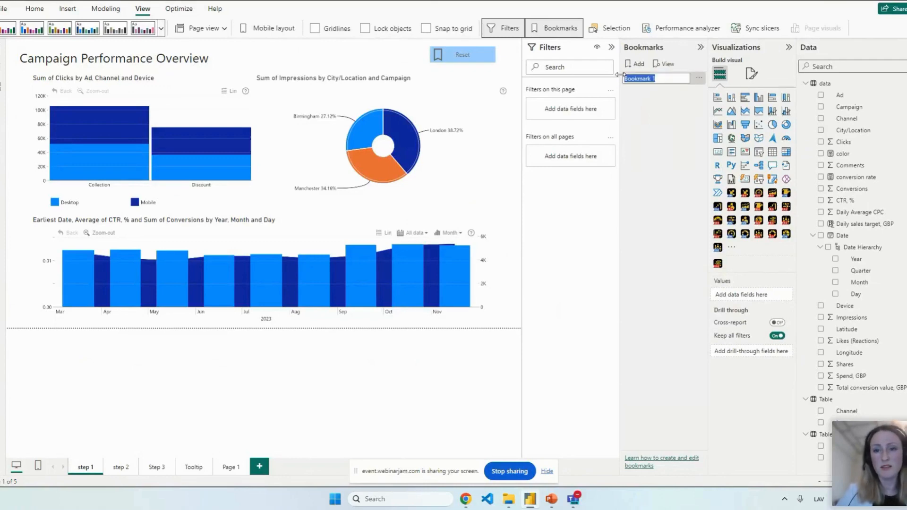
pyautogui.write('Rese')
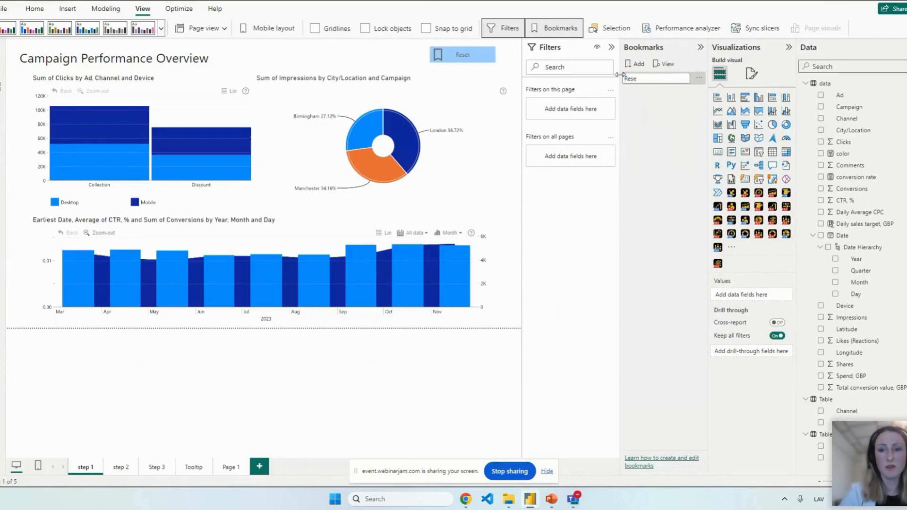
pyautogui.write('t')
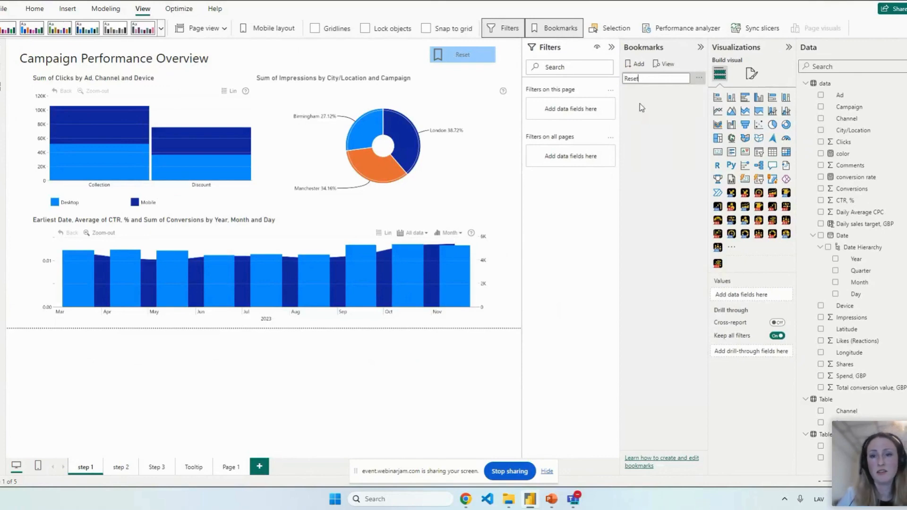
pyautogui.click(648, 97)
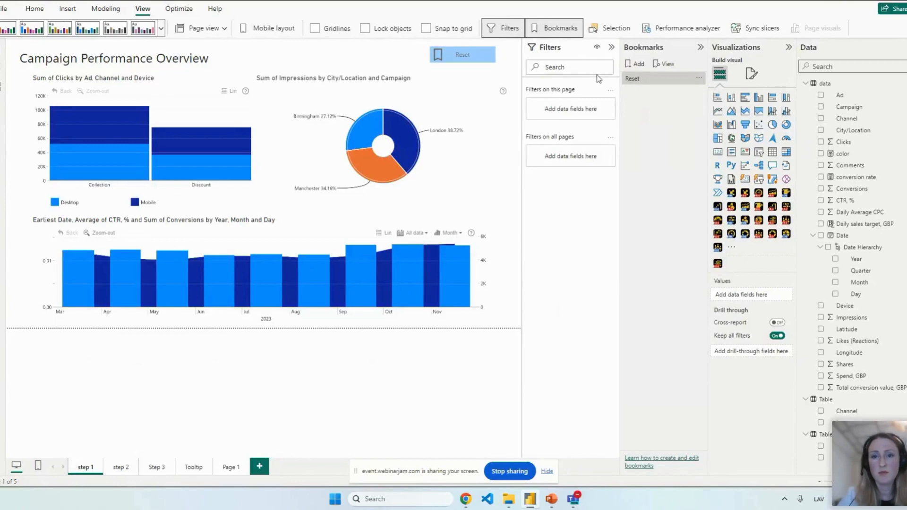
# Set the Reset button's action to the Bookmark type with the Reset bookmark as its target
pyautogui.click(612, 47)
pyautogui.click(505, 57)
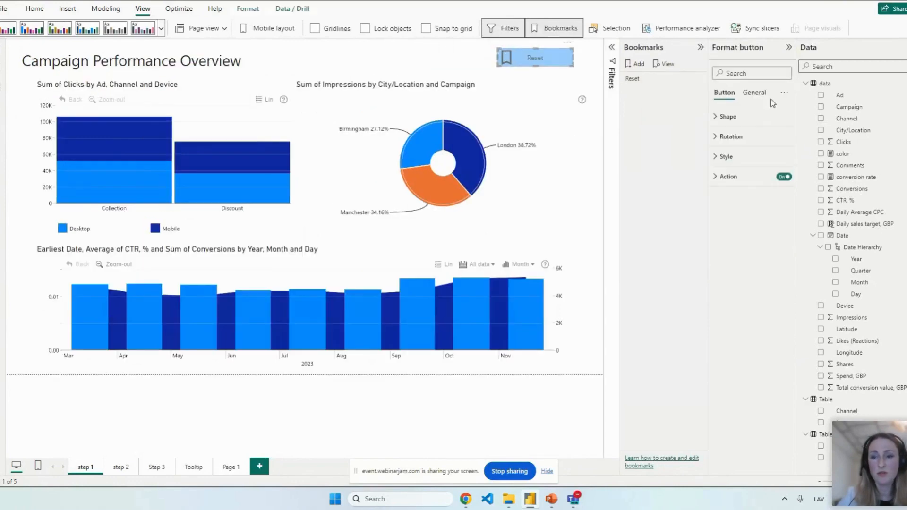
pyautogui.click(742, 176)
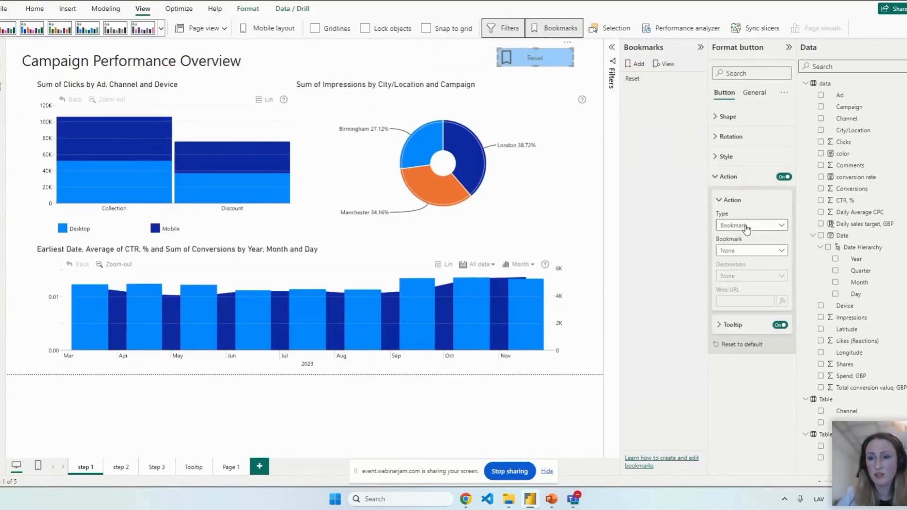
pyautogui.click(745, 250)
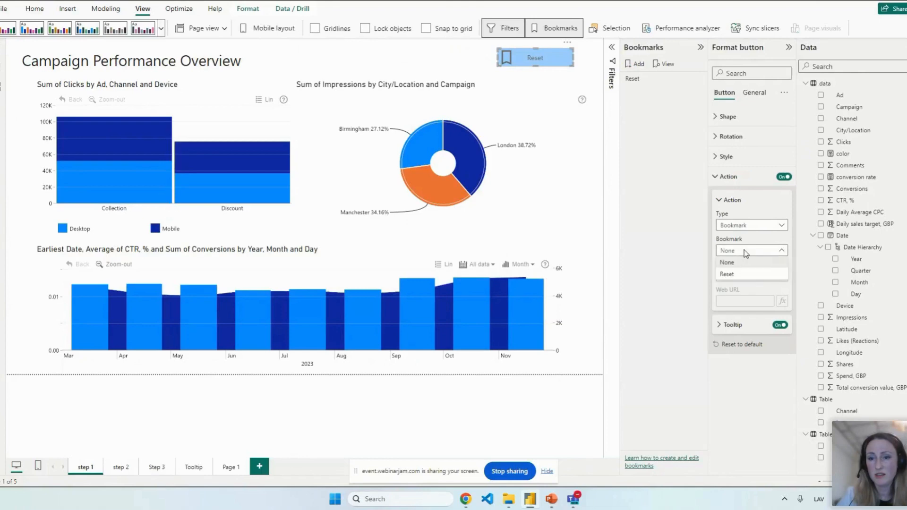
pyautogui.click(744, 274)
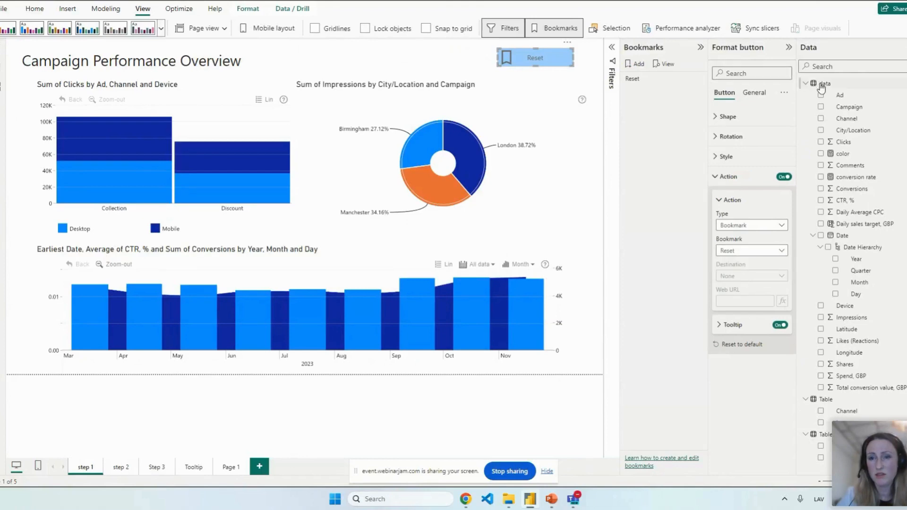
pyautogui.click(788, 47)
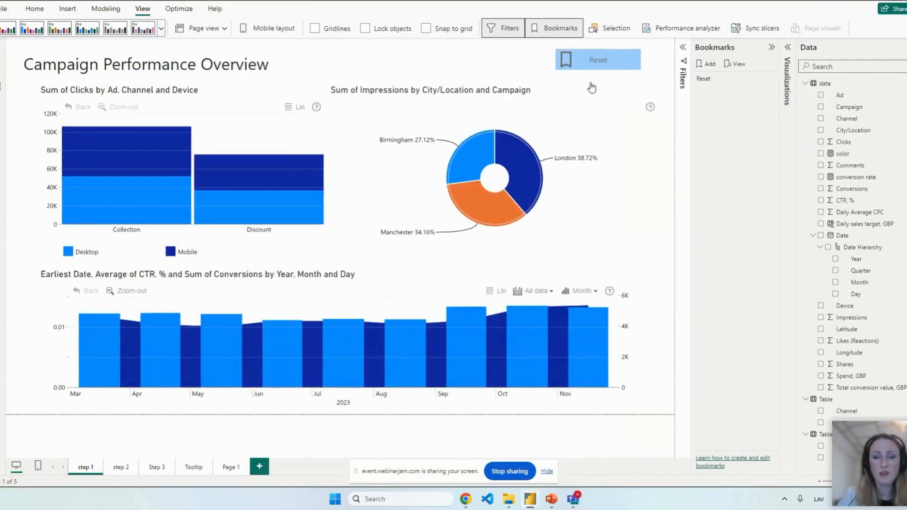
# Test the Reset button by drilling down in the impressions donut and the clicks chart, following the button after each trial
pyautogui.click(536, 182)
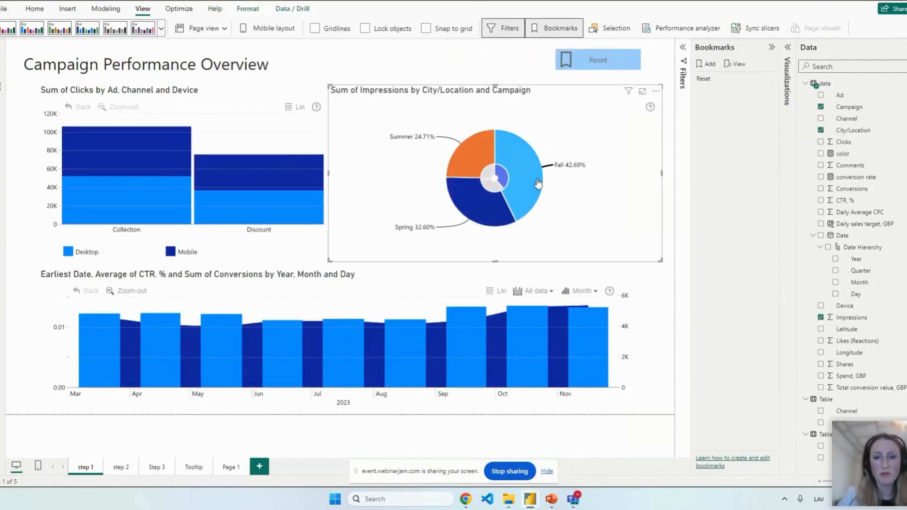
pyautogui.keyDown('ctrl'); pyautogui.click(586, 64); pyautogui.keyUp('ctrl')
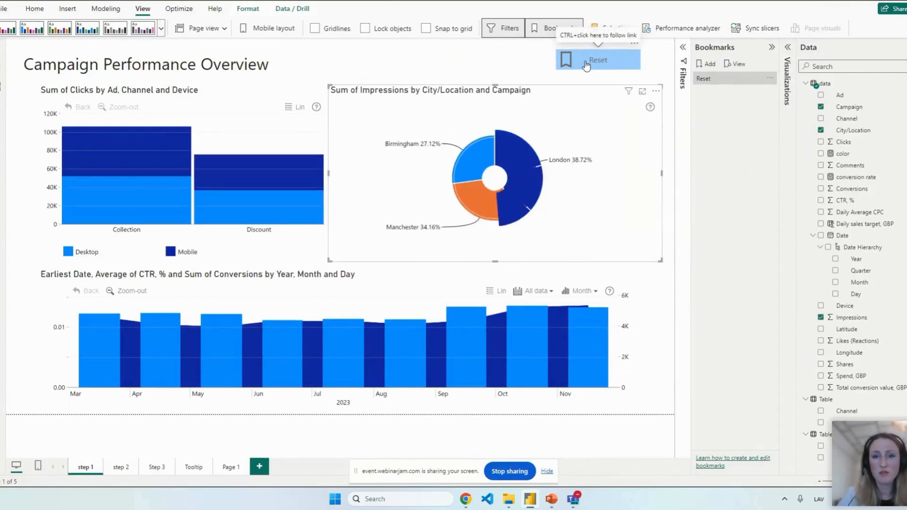
pyautogui.click(441, 59)
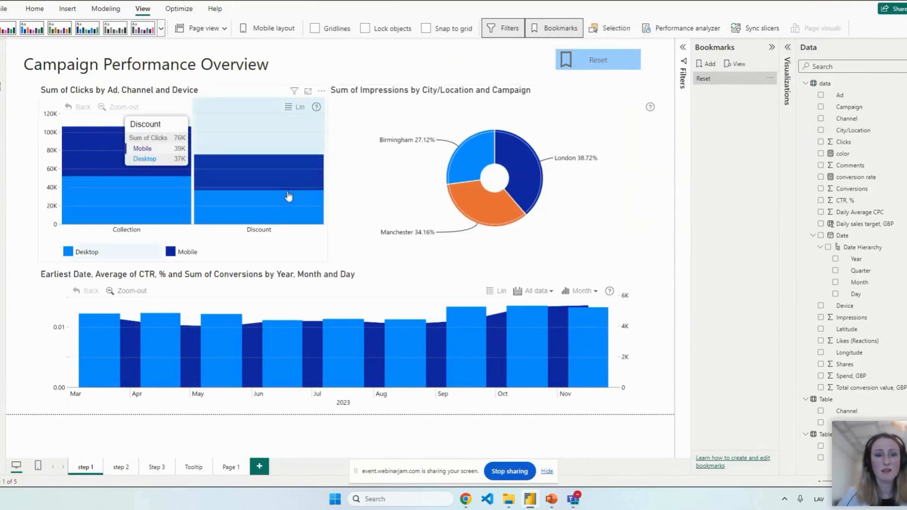
pyautogui.click(287, 191)
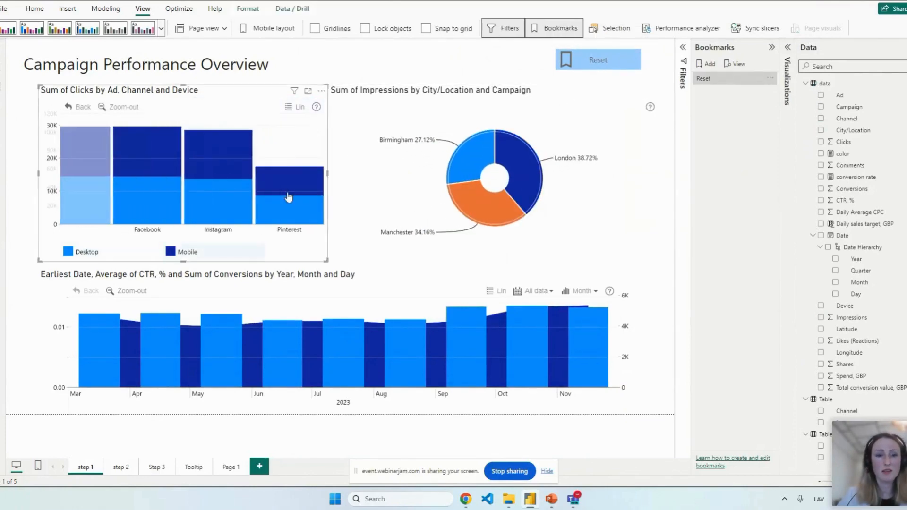
pyautogui.click(502, 209)
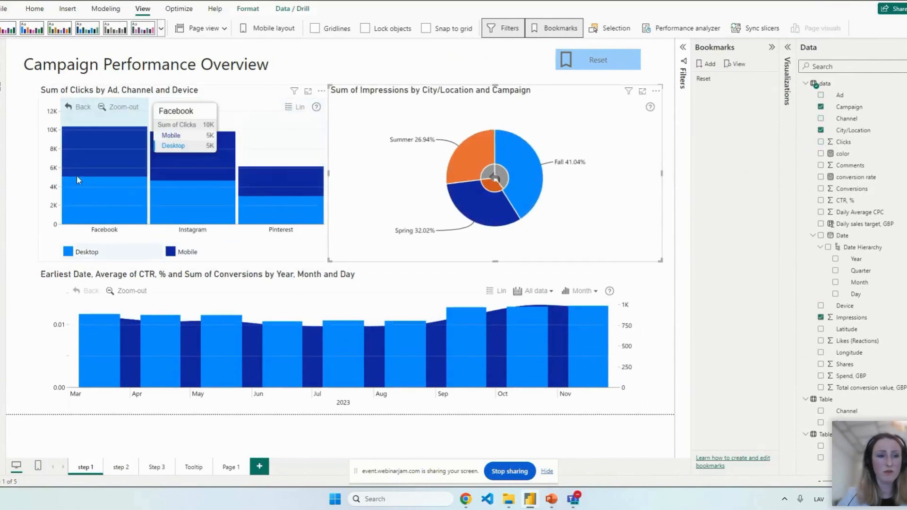
pyautogui.click(704, 78)
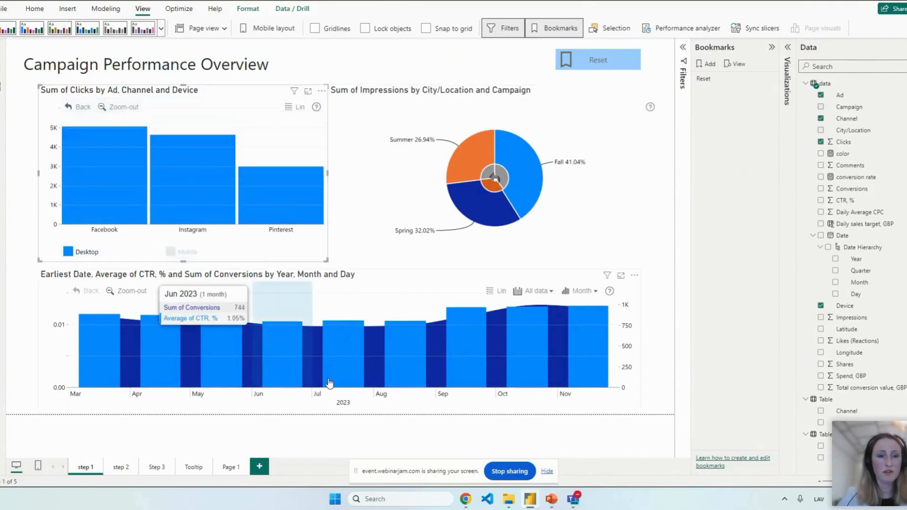
pyautogui.keyDown('ctrl'); pyautogui.click(609, 68); pyautogui.keyUp('ctrl')
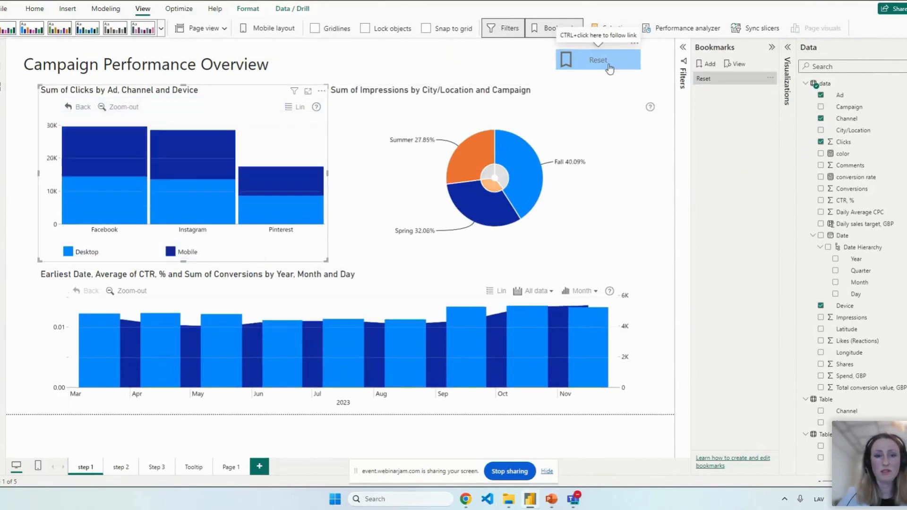
# Move the Reset button horizontally to the right edge of the report page
pyautogui.click(531, 70)
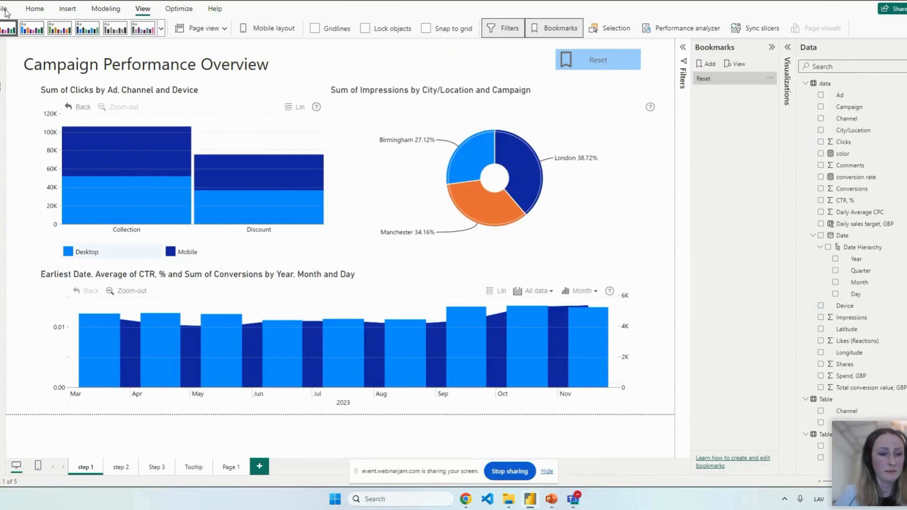
pyautogui.moveTo(593, 55); pyautogui.dragTo(627, 55)
pyautogui.click(538, 65)
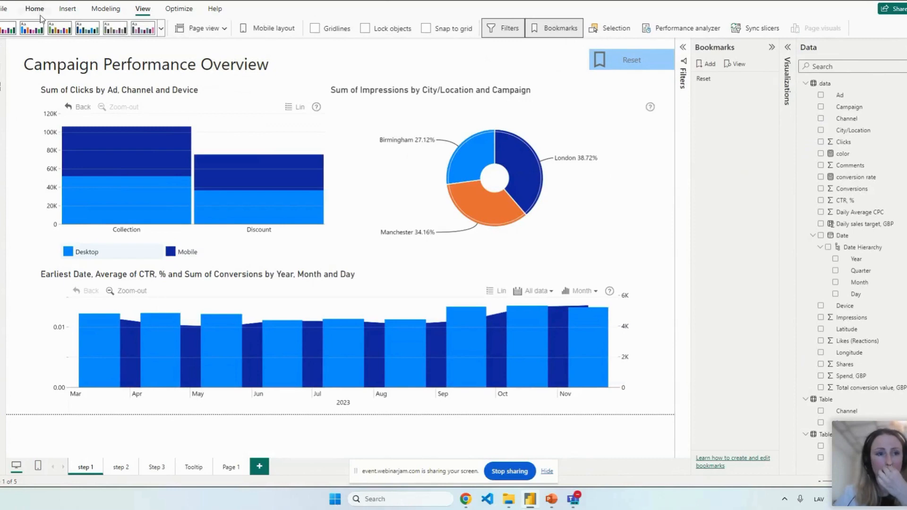
# Insert a page navigator on the step 1 page
pyautogui.click(63, 11)
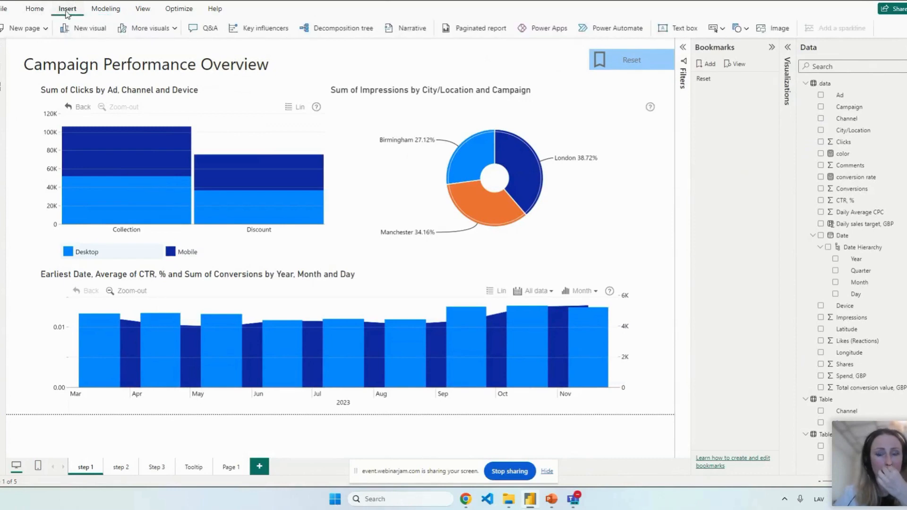
pyautogui.click(722, 29)
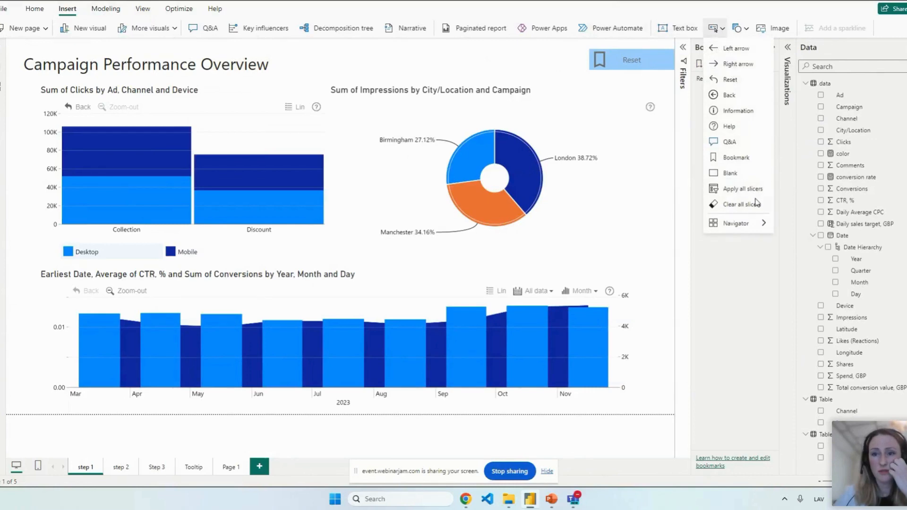
pyautogui.moveTo(759, 223)
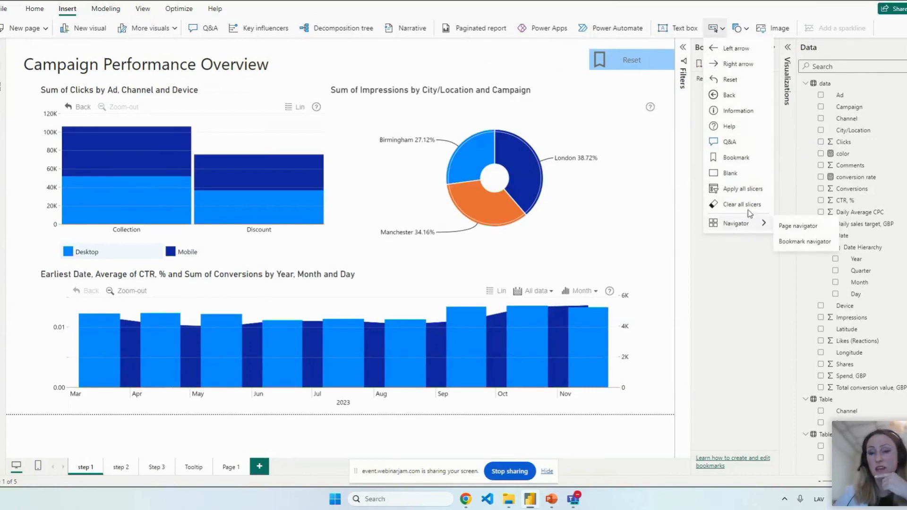
pyautogui.click(792, 233)
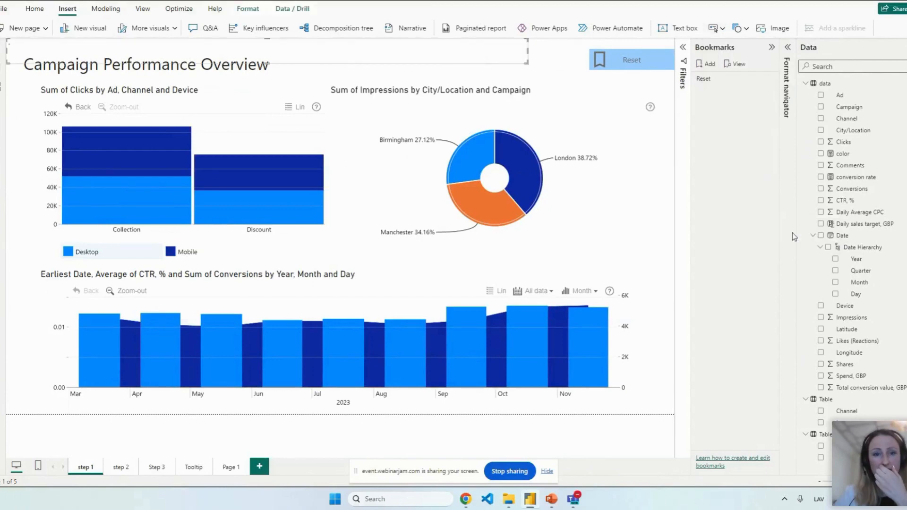
# Delete the Campaign Performance Overview title text box that overlaps the page navigator on the step 1 page
pyautogui.click(142, 66)
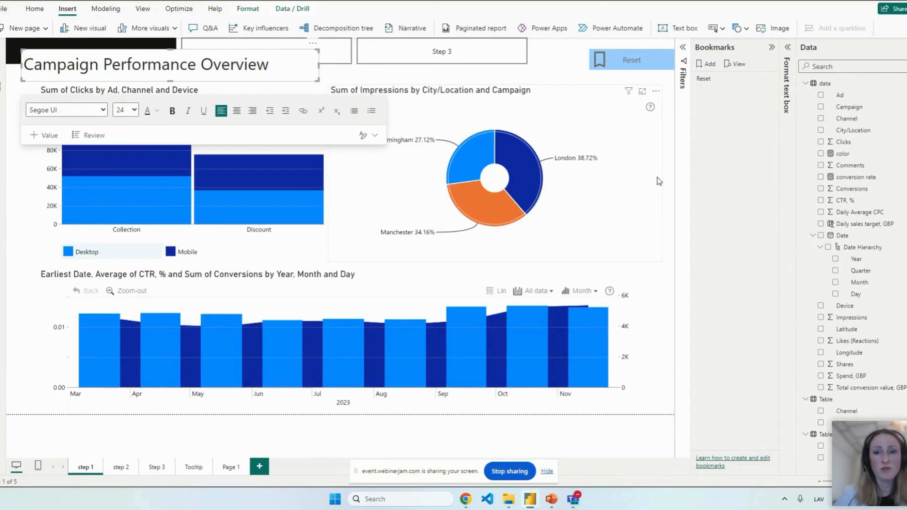
pyautogui.click(670, 165)
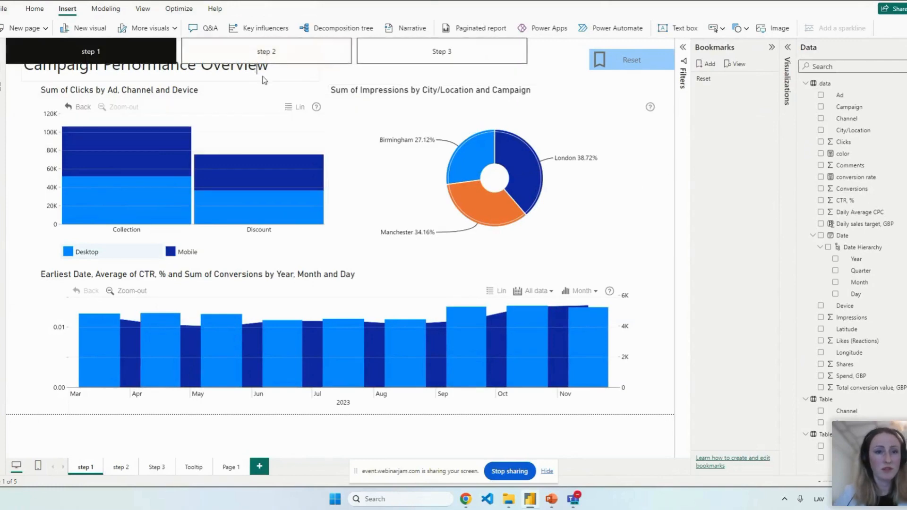
pyautogui.click(263, 72)
pyautogui.press('Delete')
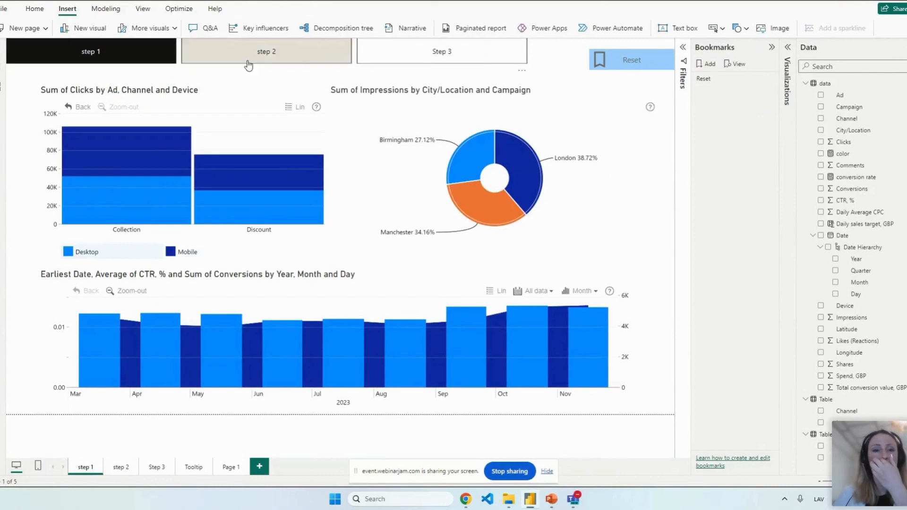
# Try the navigator's step 2 button and copy the page navigator from the step 1 page onto the step 2 page
pyautogui.keyDown('ctrl'); pyautogui.click(248, 62); pyautogui.keyUp('ctrl')
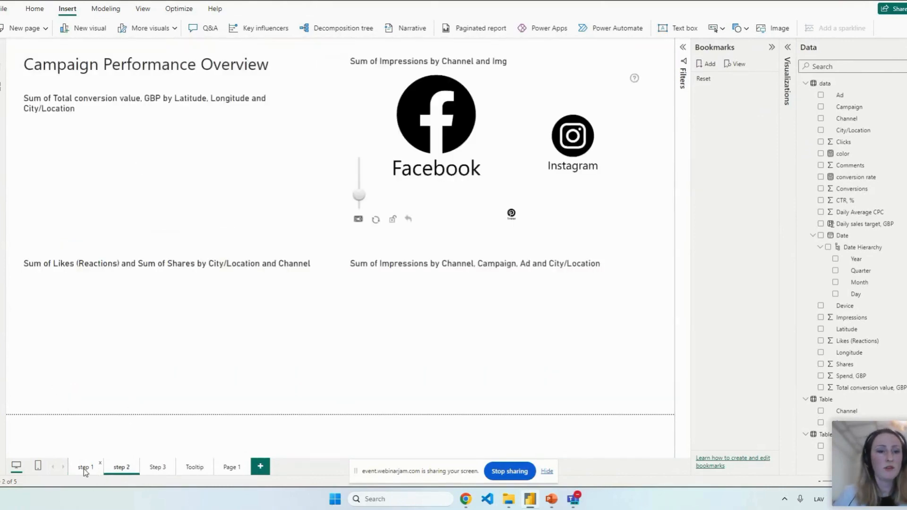
pyautogui.click(84, 467)
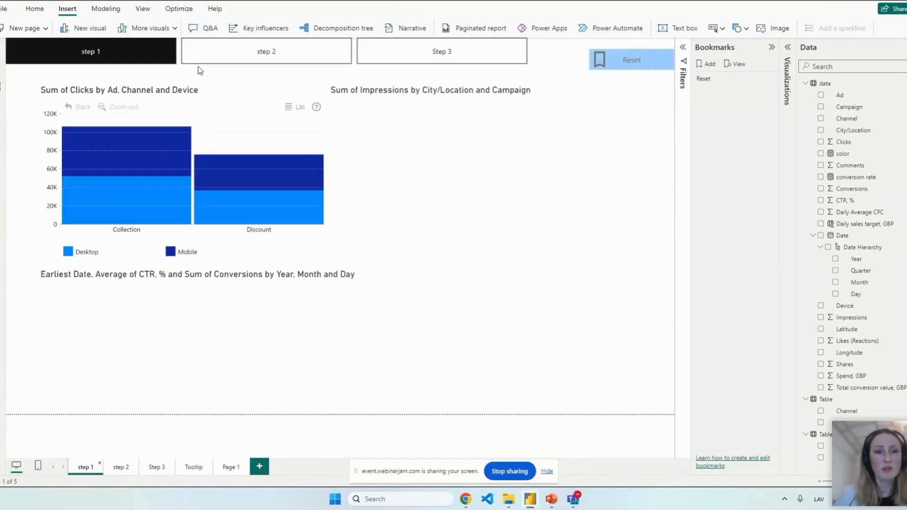
pyautogui.click(182, 68)
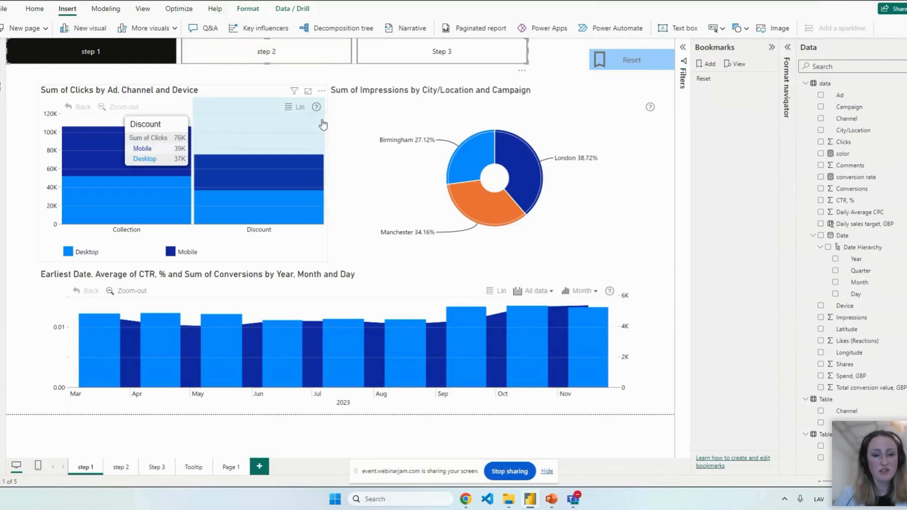
pyautogui.click(121, 467)
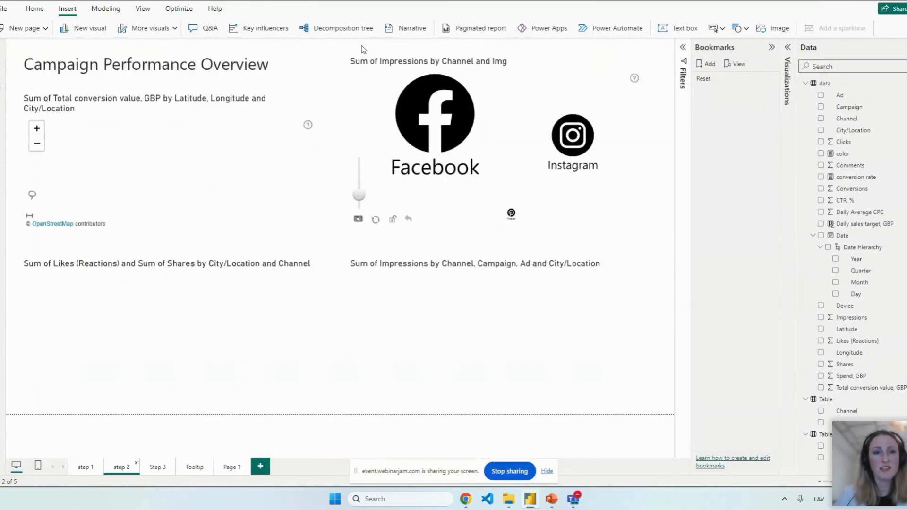
pyautogui.click(363, 50)
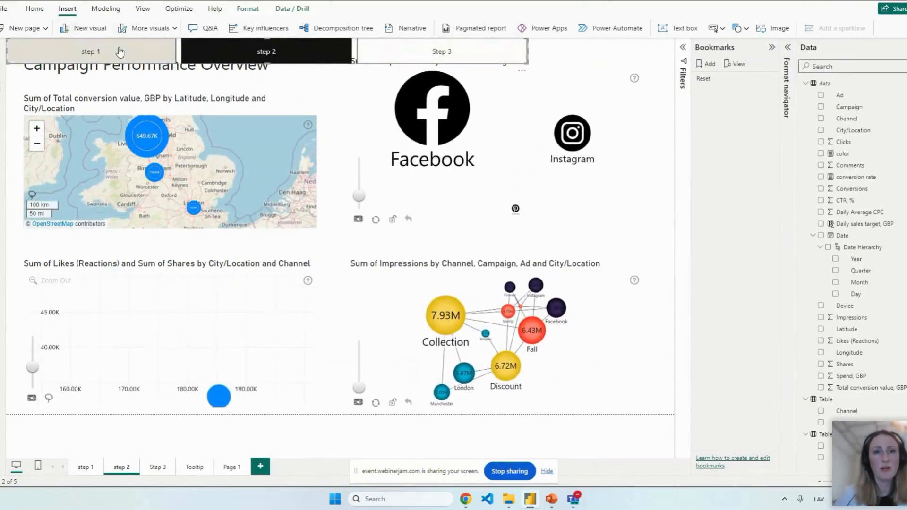
pyautogui.click(572, 52)
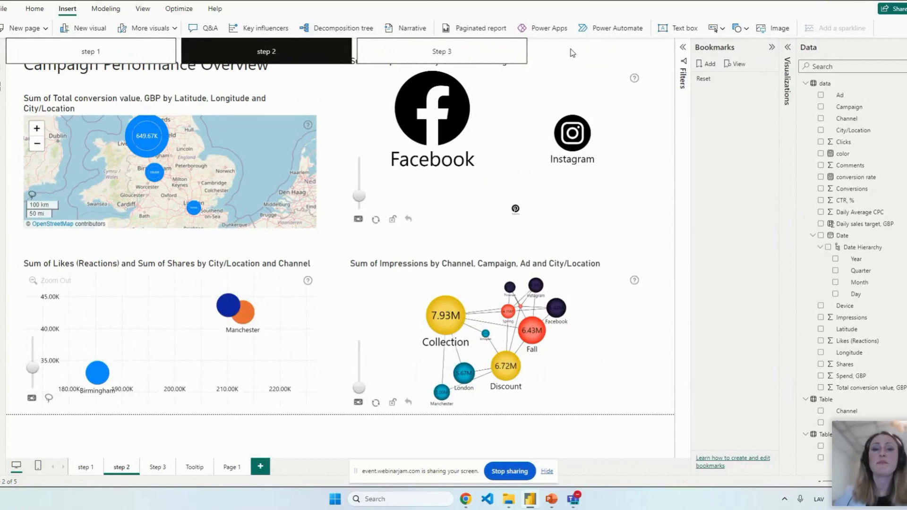
# Display the page's layer list and shorten the Sum of Impressions by Channel and Img visual from its top edge to clear the page navigator
pyautogui.click(354, 132)
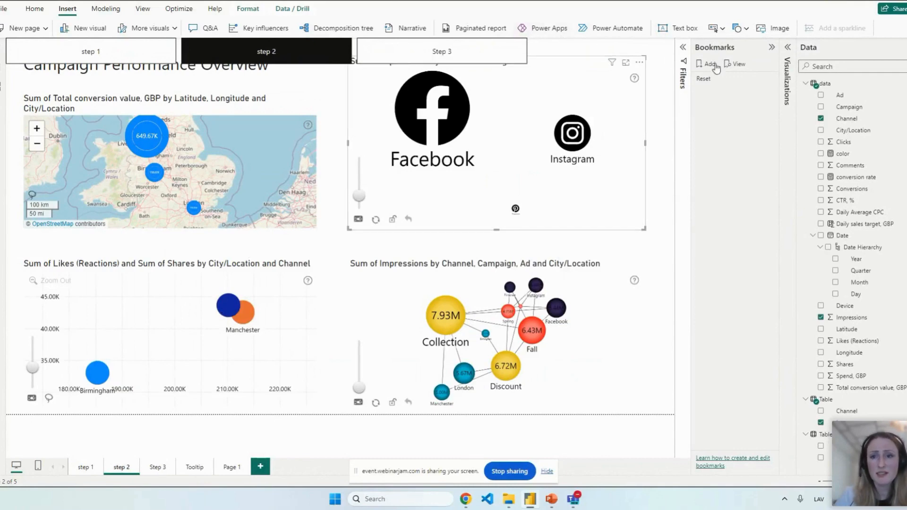
pyautogui.click(143, 10)
pyautogui.click(616, 29)
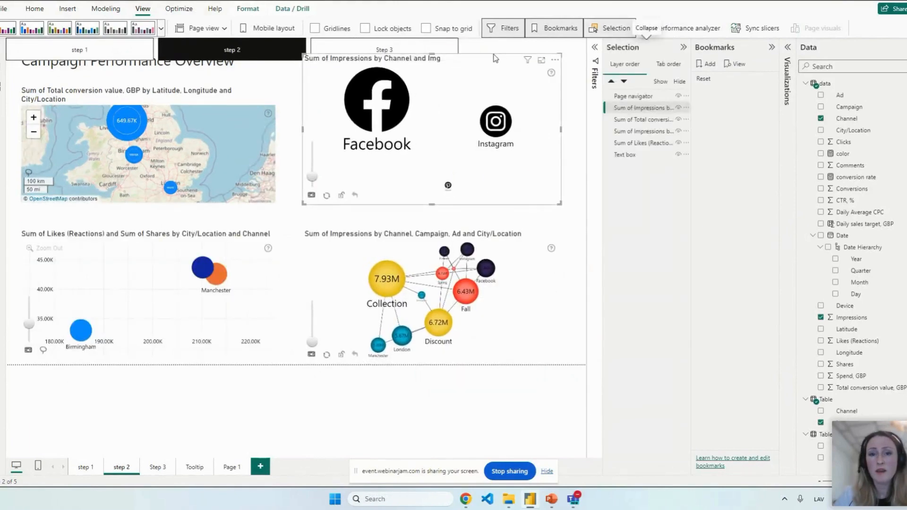
pyautogui.moveTo(432, 55); pyautogui.dragTo(433, 86)
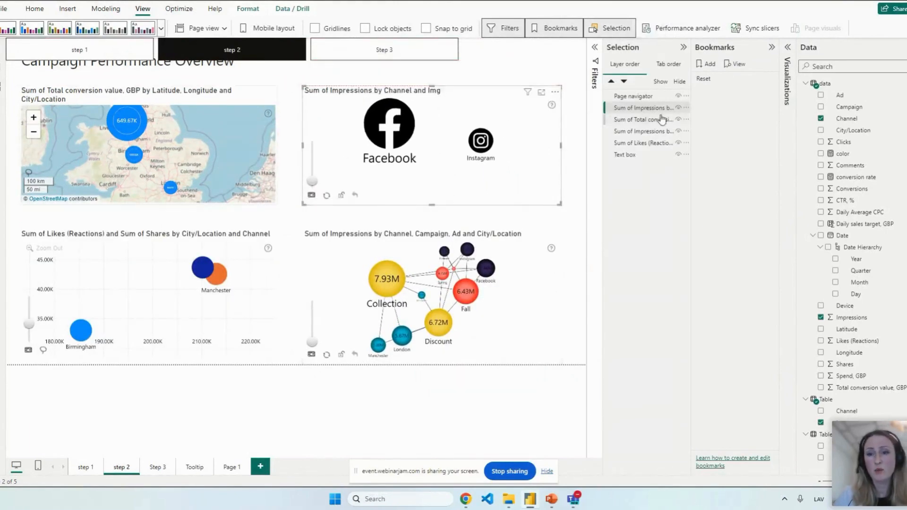
# Hide the Sum of Impressions by Channel and Img visual and add a bookmark of the step 2 page in that state
pyautogui.click(678, 109)
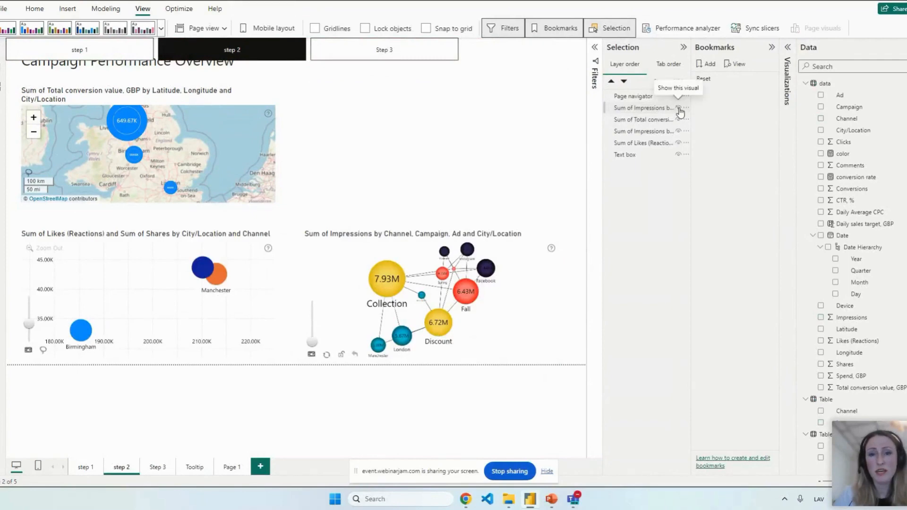
pyautogui.click(707, 64)
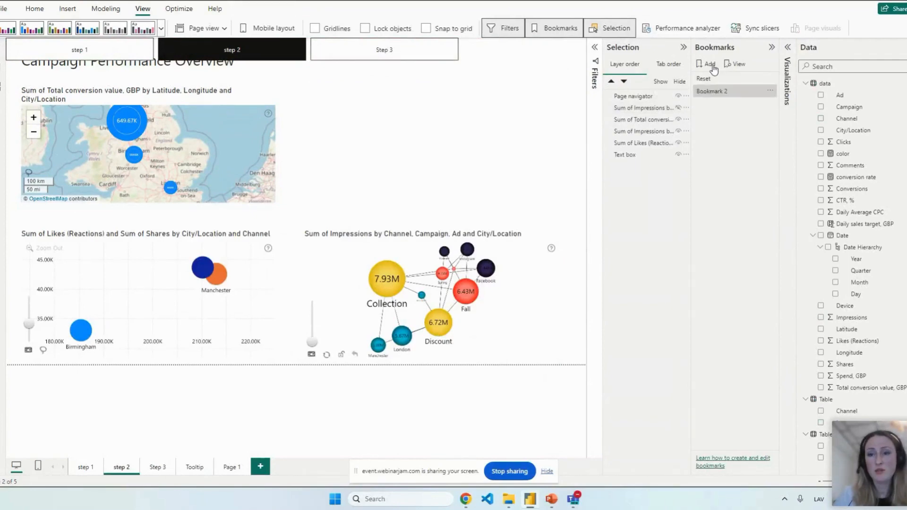
pyautogui.doubleClick(712, 93)
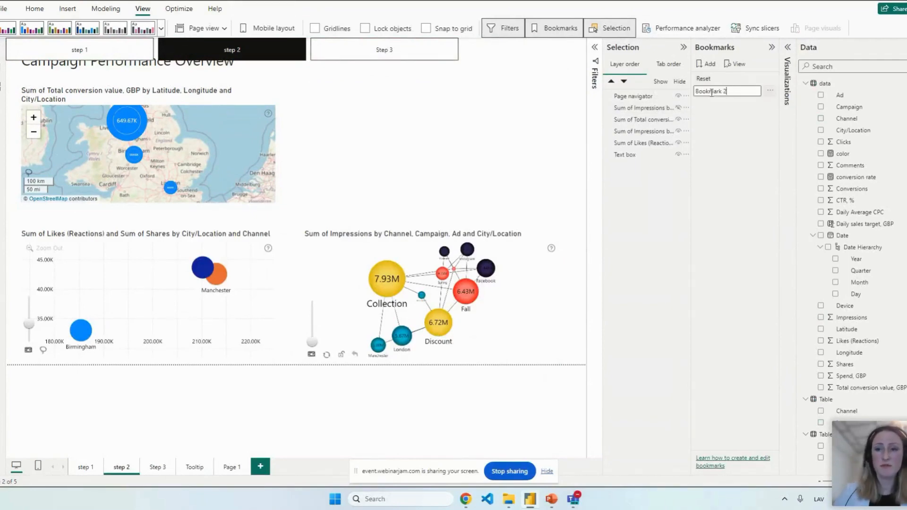
pyautogui.click(719, 118)
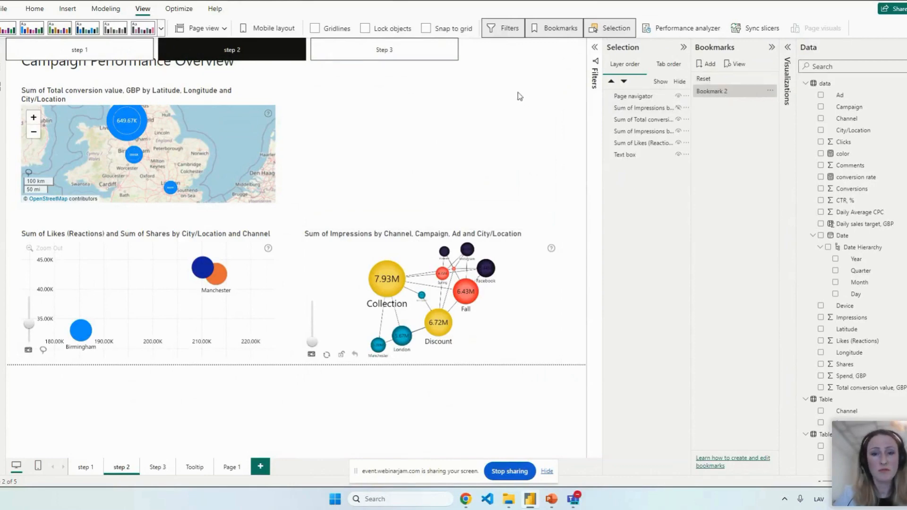
# Show the Sum of Impressions by Channel and Img visual again and add a second bookmark capturing that state of the step 2 page
pyautogui.click(677, 108)
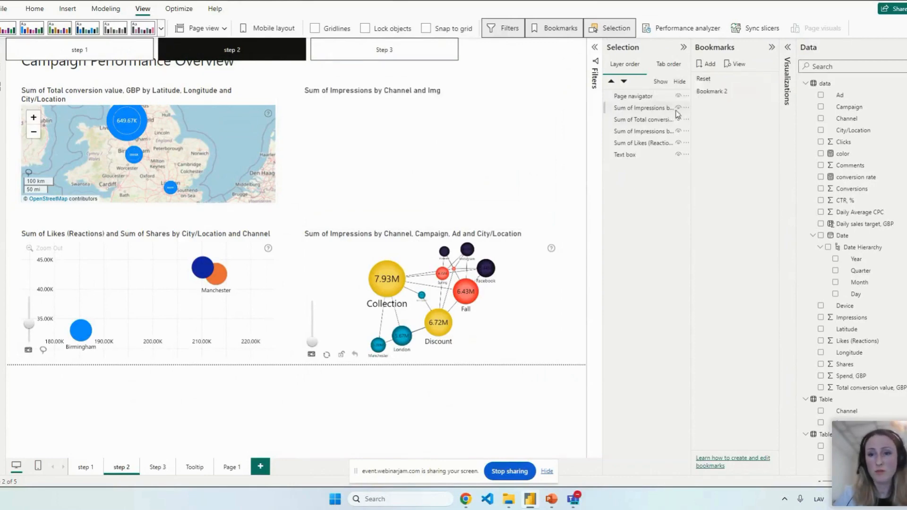
pyautogui.click(707, 64)
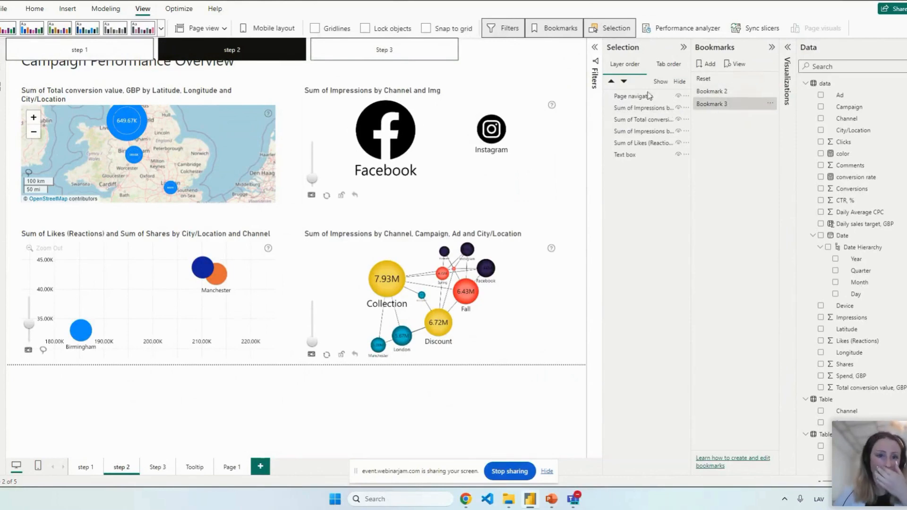
# Test the show/hide effect by switching back and forth between Bookmark 2 and Bookmark 3, finishing on Bookmark 3
pyautogui.click(712, 90)
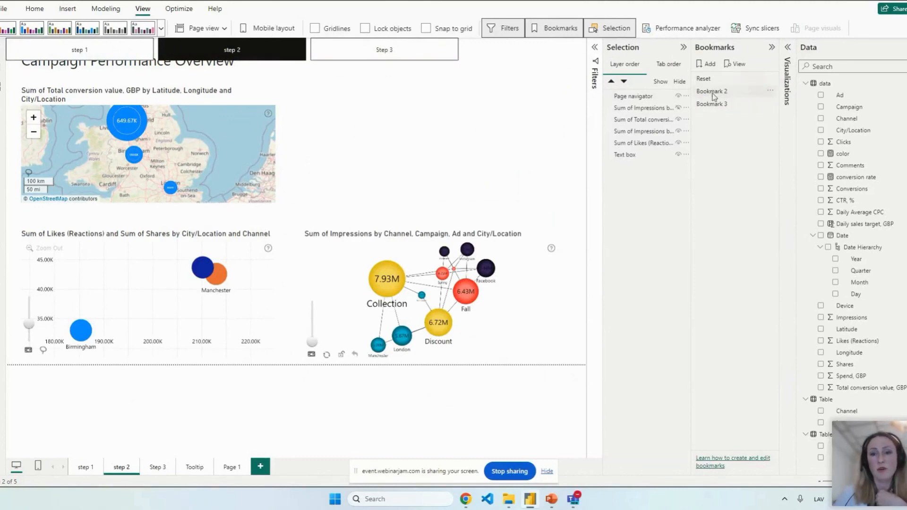
pyautogui.click(712, 103)
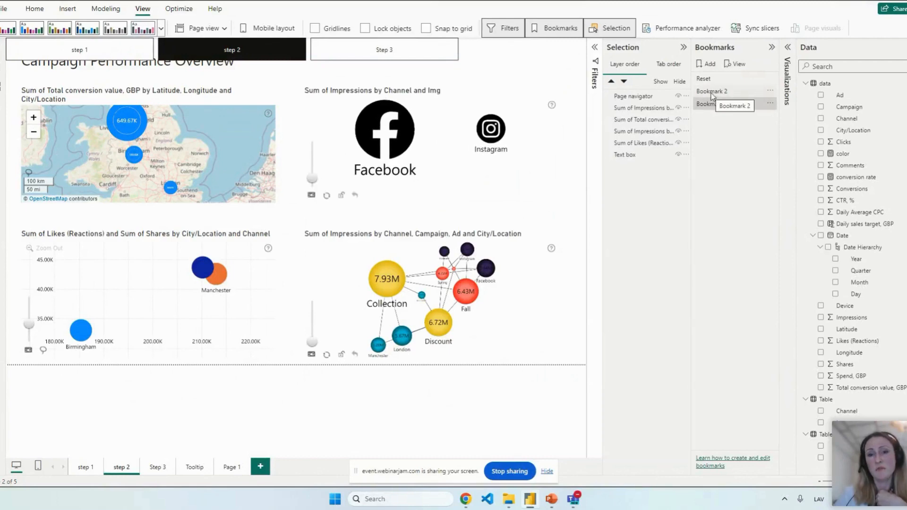
pyautogui.click(712, 92)
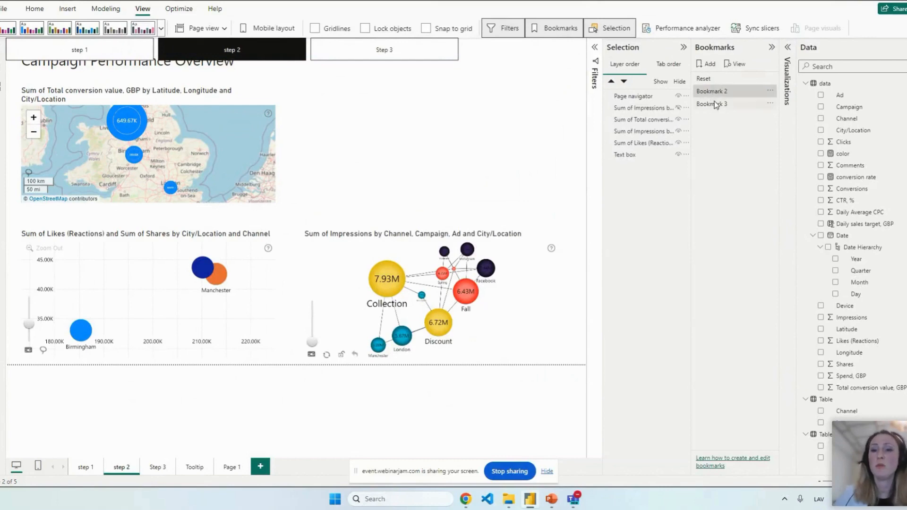
pyautogui.click(714, 103)
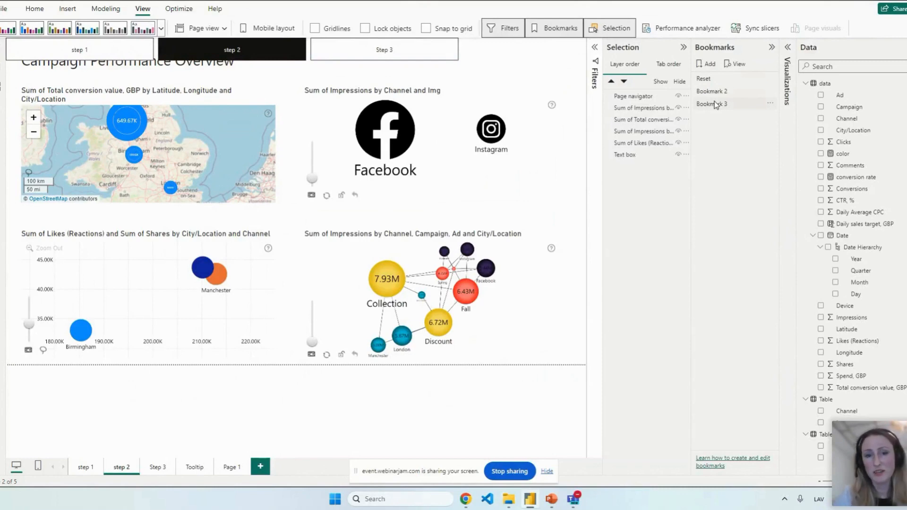
pyautogui.click(715, 104)
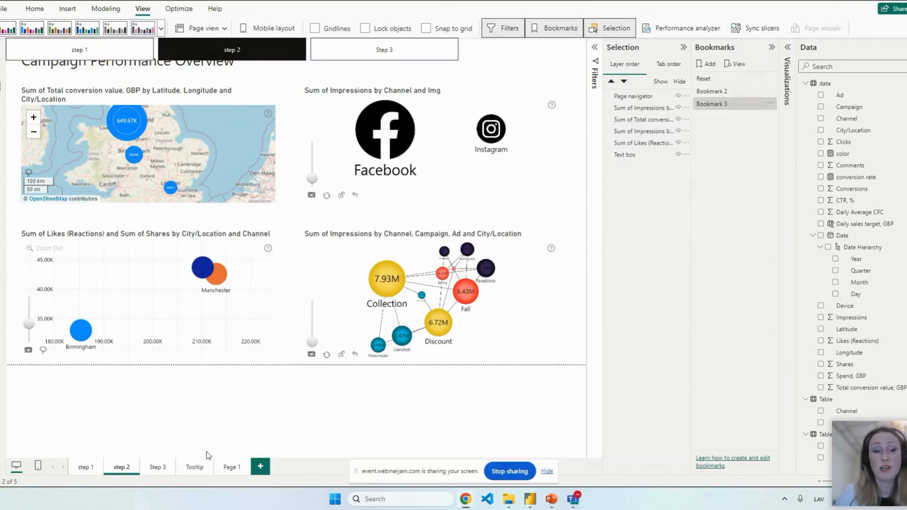
# Hide the step 2, Step 3 and Tooltip pages of the report
pyautogui.rightClick(126, 472)
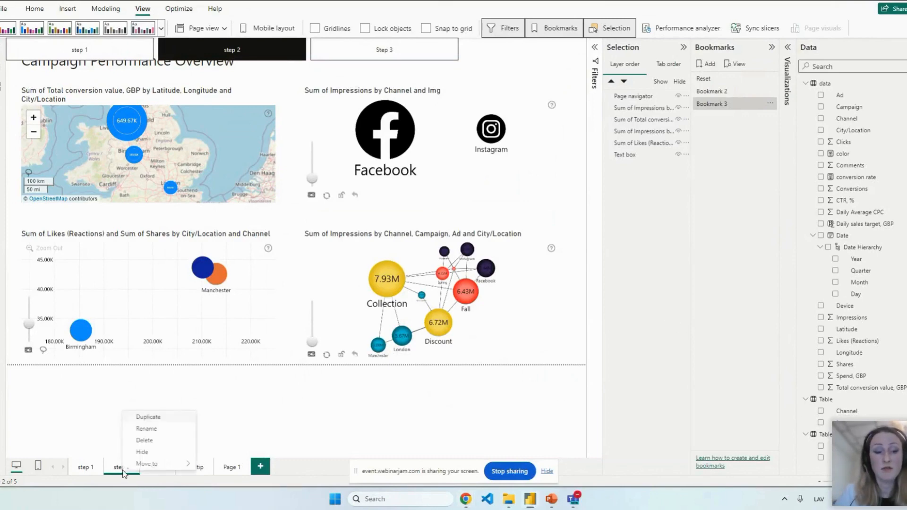
pyautogui.click(142, 451)
pyautogui.rightClick(153, 467)
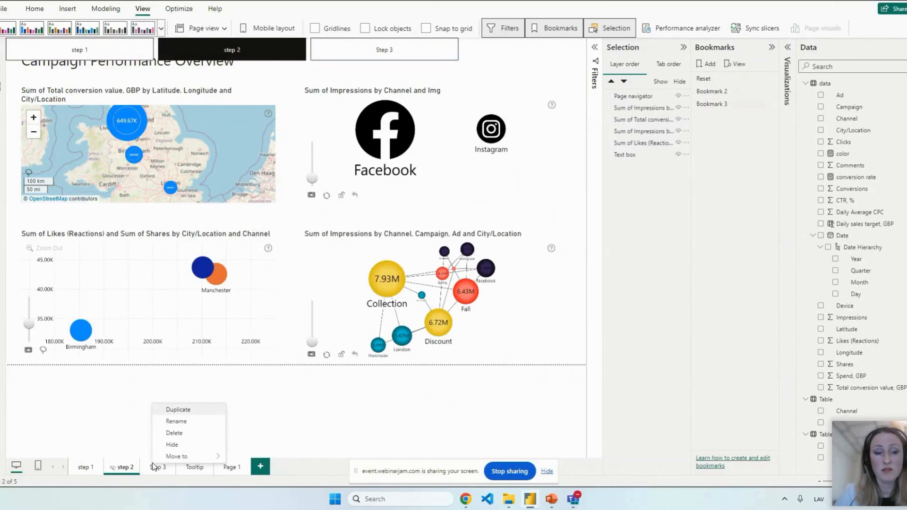
pyautogui.click(163, 445)
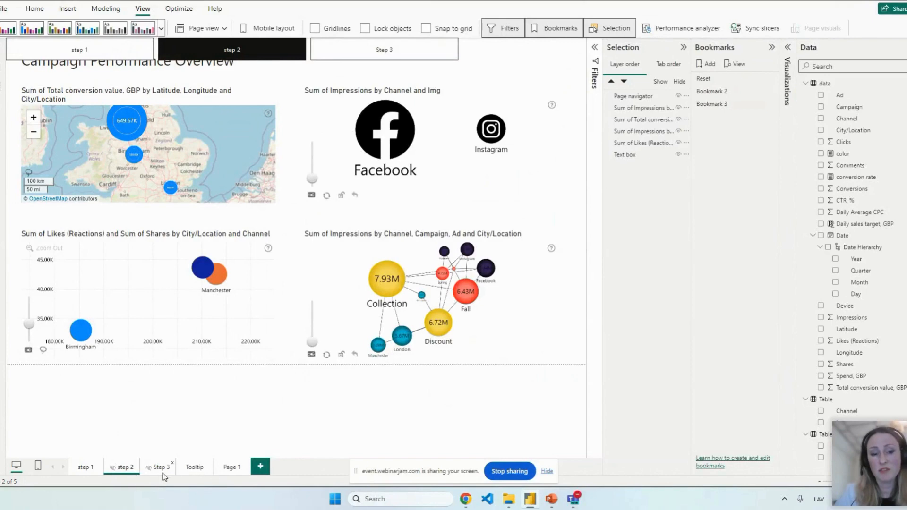
pyautogui.rightClick(197, 469)
pyautogui.click(217, 453)
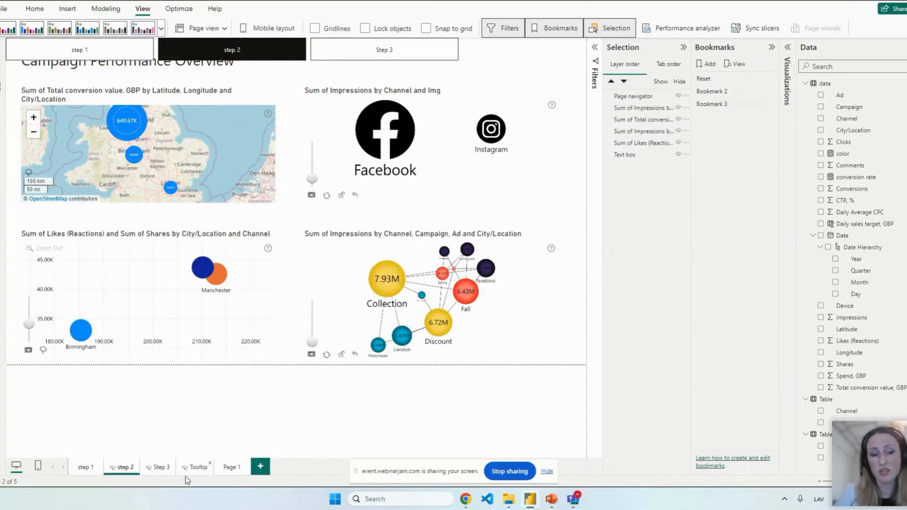